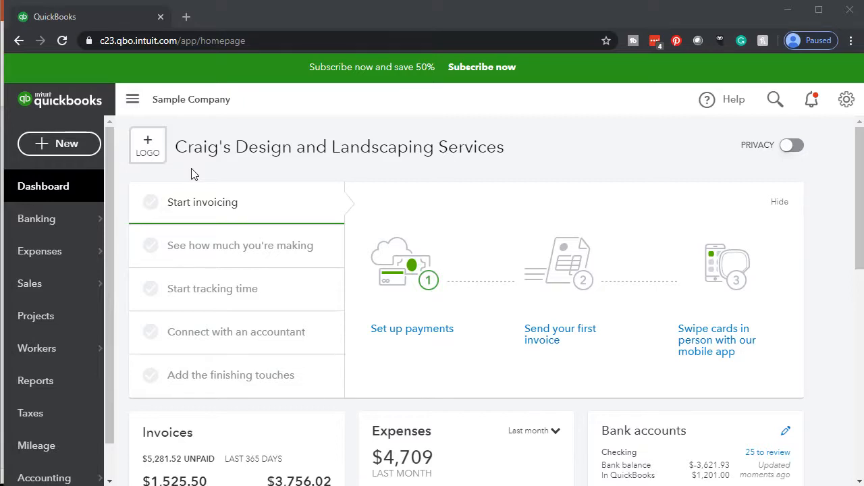
# Open the Customer Balance Summary report from the Who owes you group of standard reports
pyautogui.scroll(-1, 77, 336)
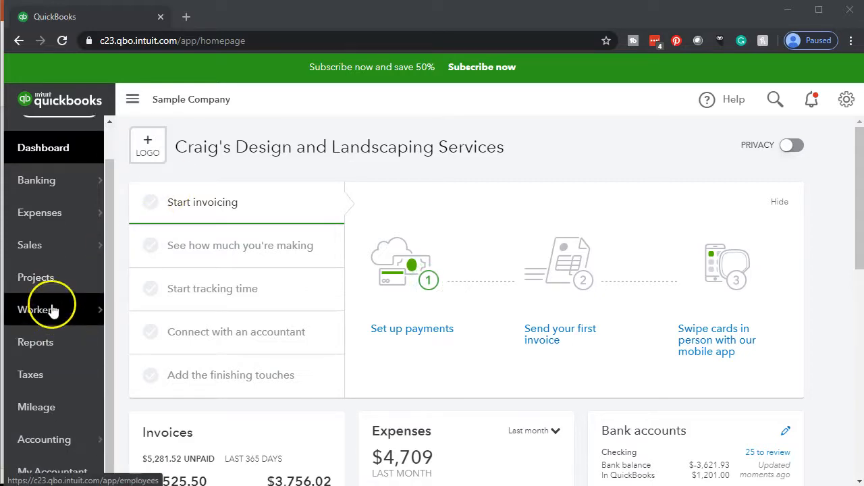
pyautogui.click(42, 345)
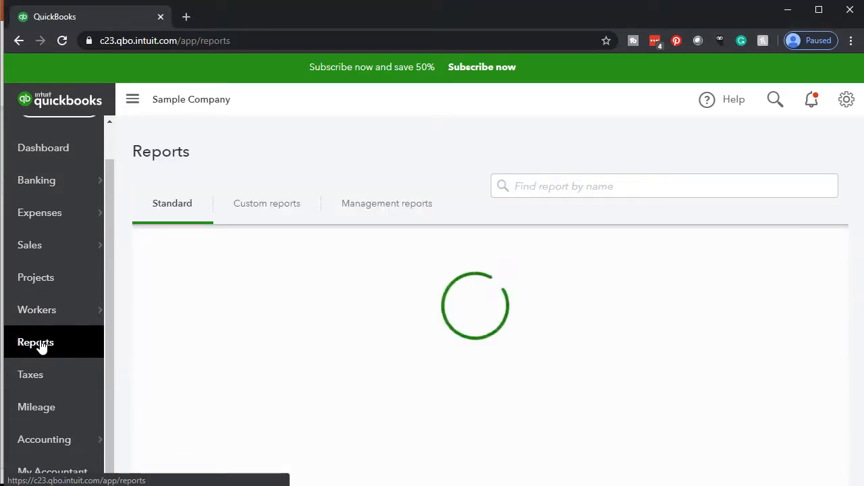
pyautogui.scroll(-3, 164, 331)
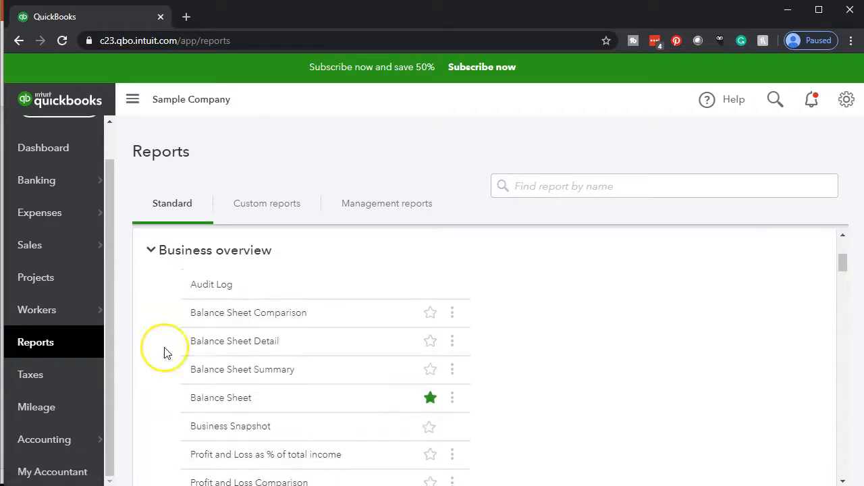
pyautogui.scroll(-6, 165, 353)
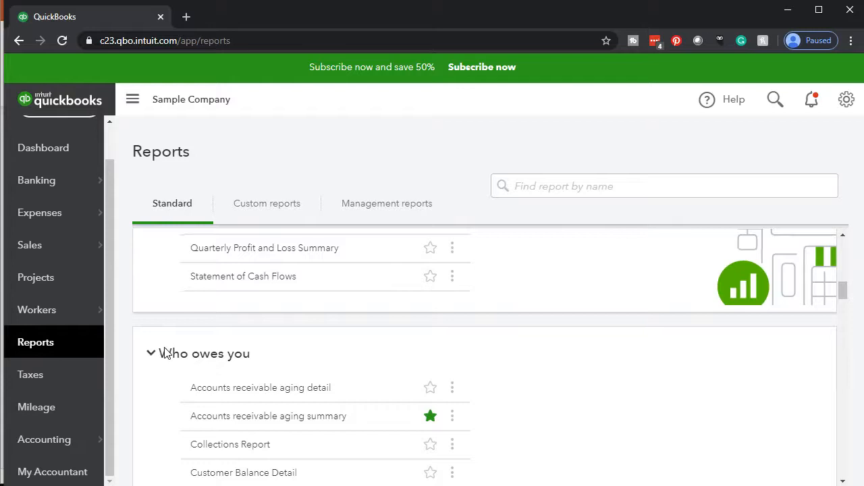
pyautogui.scroll(-1, 165, 353)
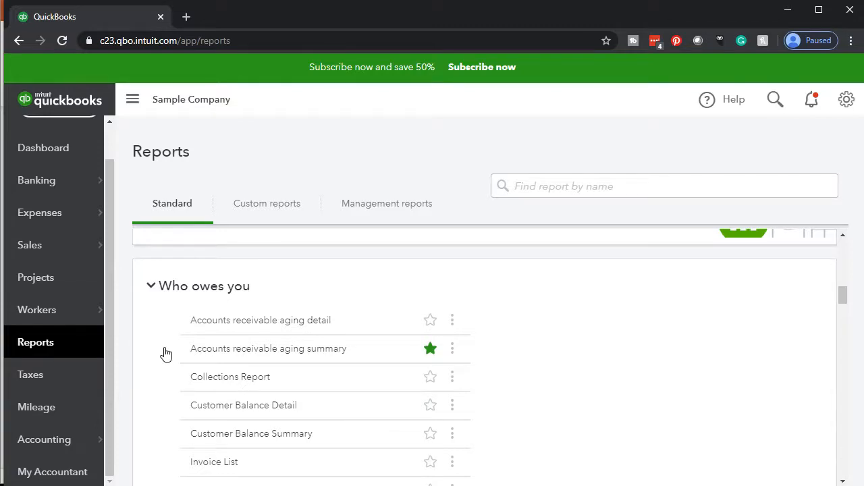
pyautogui.scroll(-1, 165, 352)
pyautogui.click(190, 350)
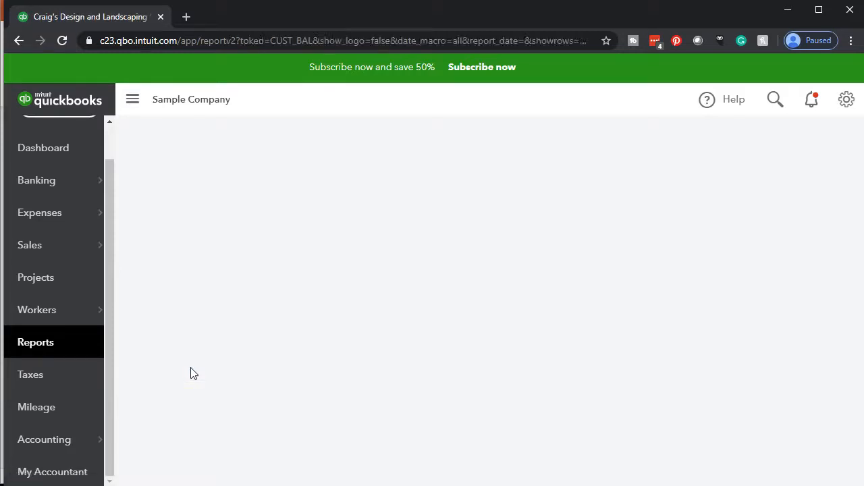
# Run the Customer Balance Summary report as of 12/31/2019 and review its customer balances down to the total
pyautogui.scroll(-3, 193, 373)
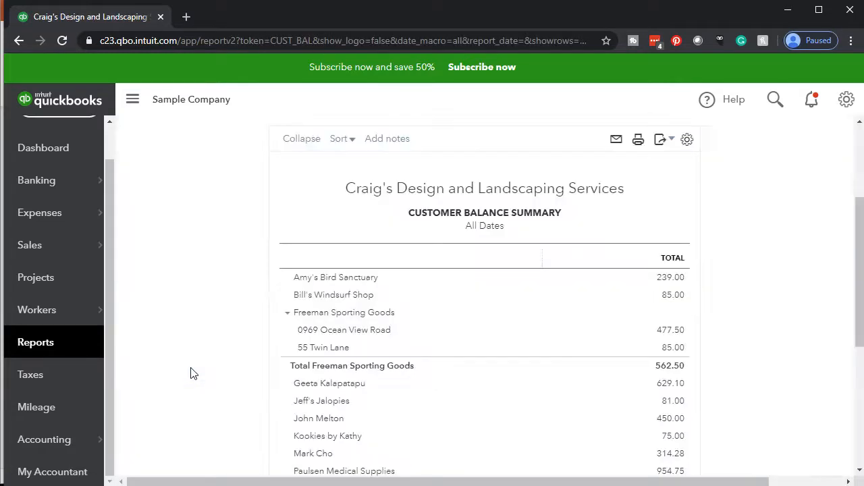
pyautogui.scroll(3, 193, 373)
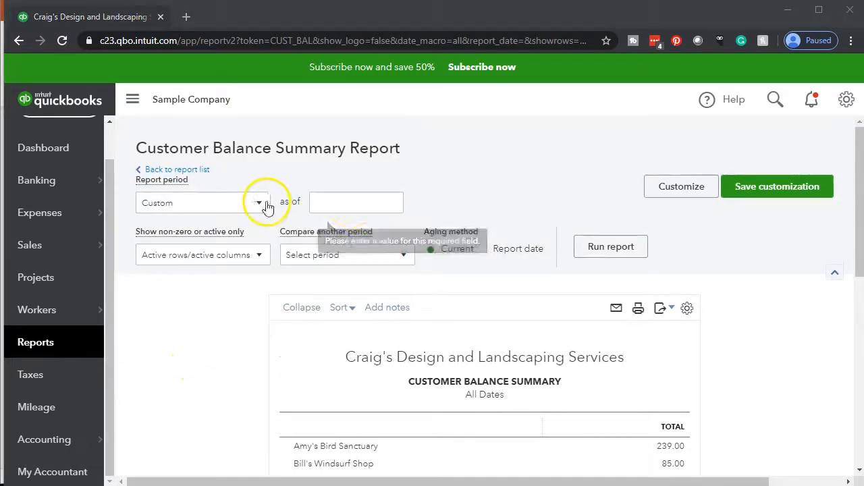
pyautogui.click(351, 203)
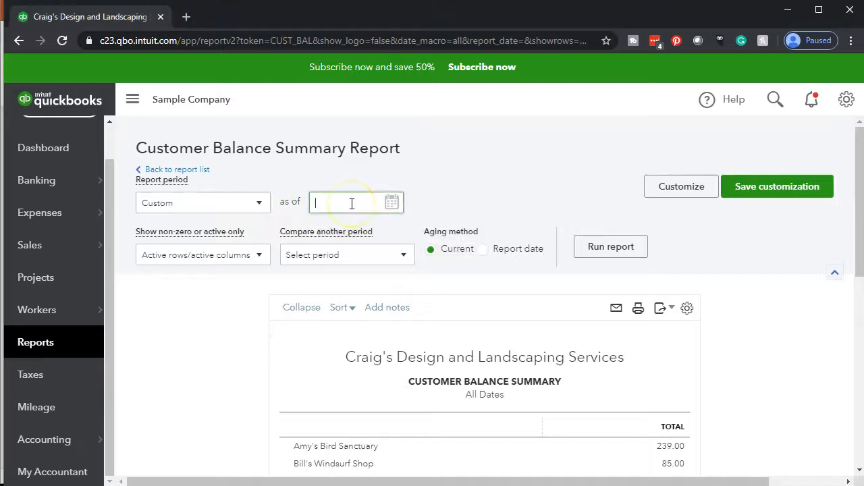
pyautogui.write('12/31/2019')
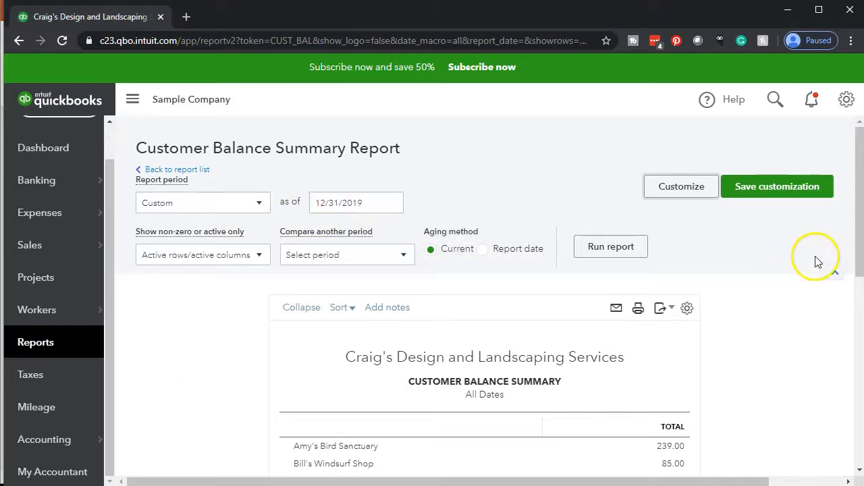
pyautogui.click(615, 248)
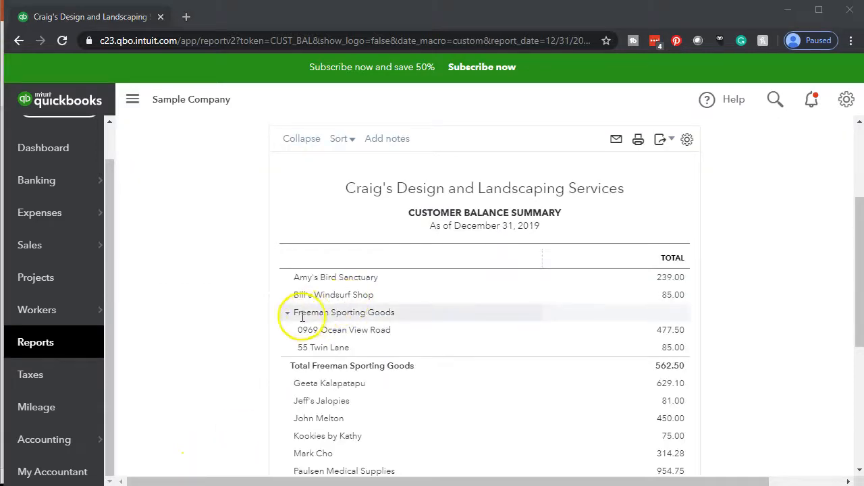
pyautogui.scroll(-1, 275, 333)
pyautogui.scroll(-4, 274, 332)
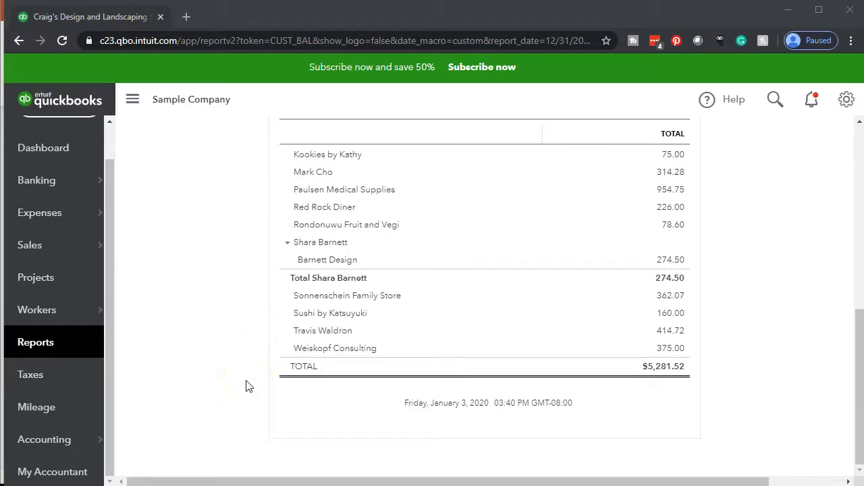
# Export the Customer Balance Summary report to Excel and open the downloaded workbook
pyautogui.scroll(3, 246, 386)
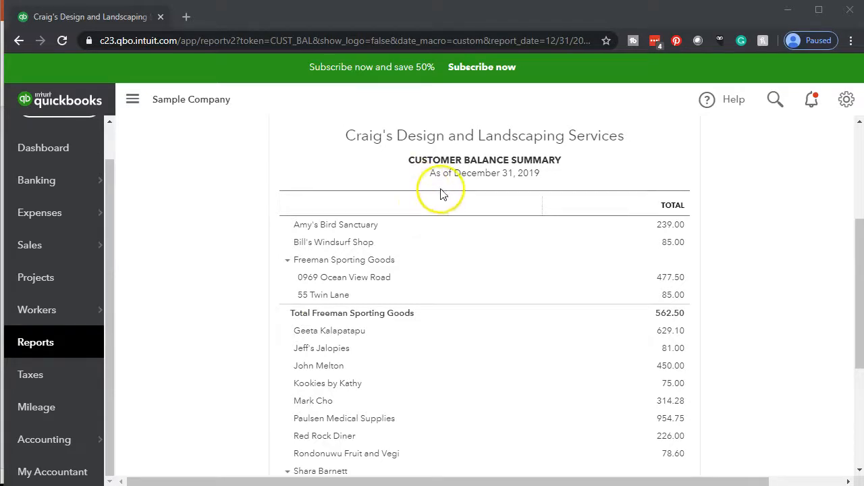
pyautogui.scroll(2, 439, 193)
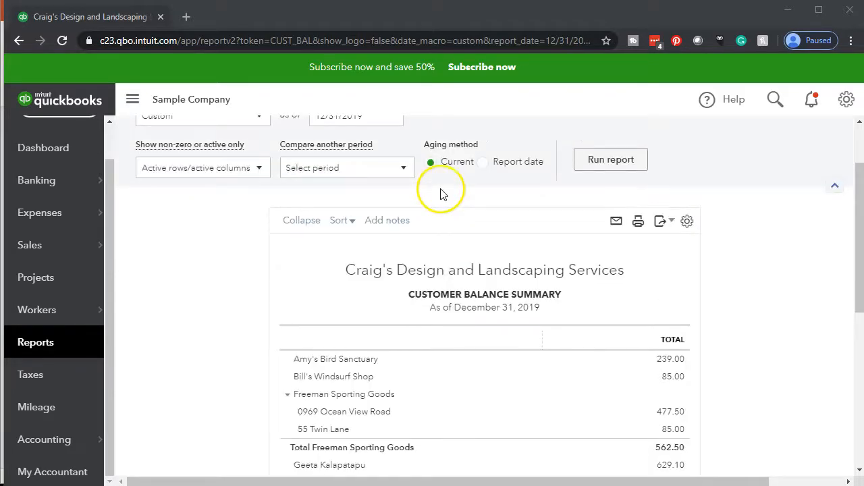
pyautogui.click(665, 222)
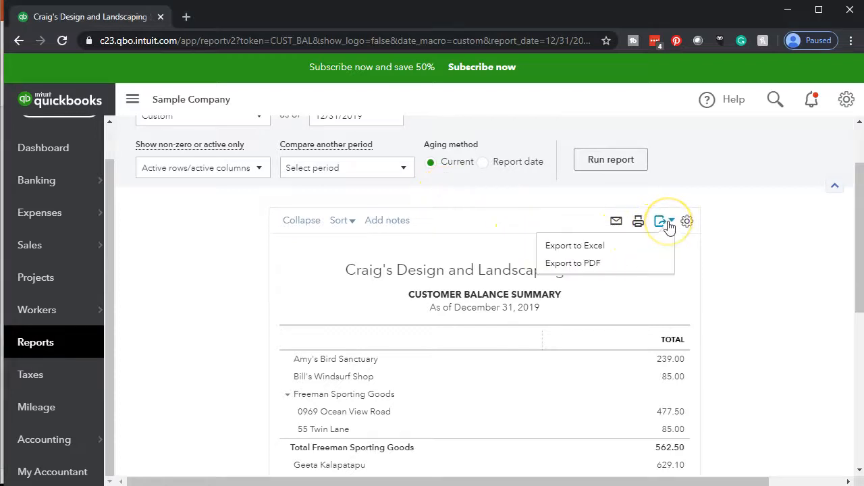
pyautogui.click(614, 245)
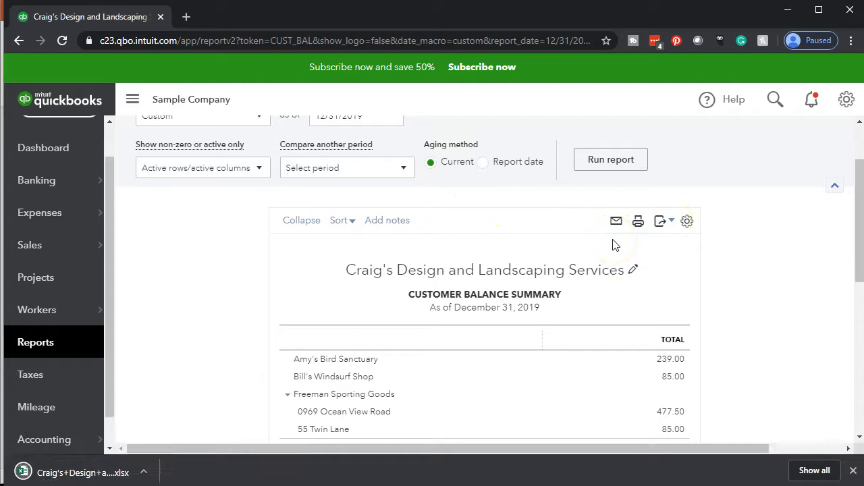
pyautogui.click(94, 470)
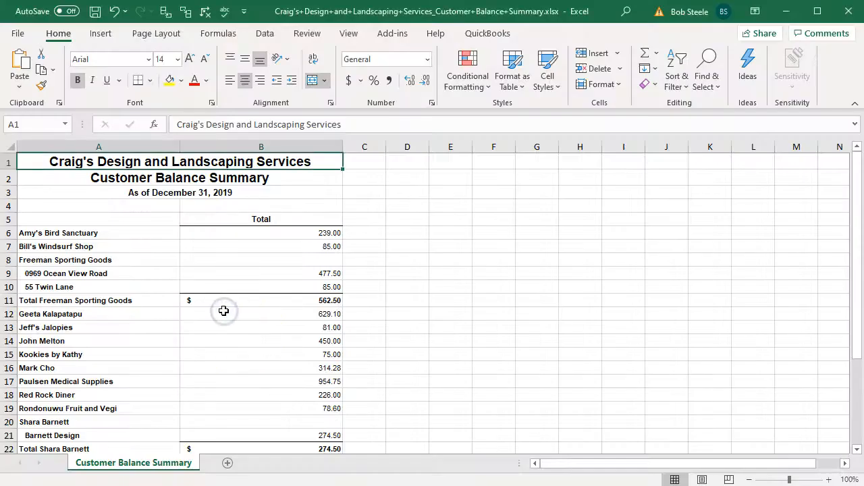
# Switch to Other Reports.xlsx and add a blank worksheet after the Sales Graphs sheet
pyautogui.moveTo(863, 57); pyautogui.dragTo(620, 13)
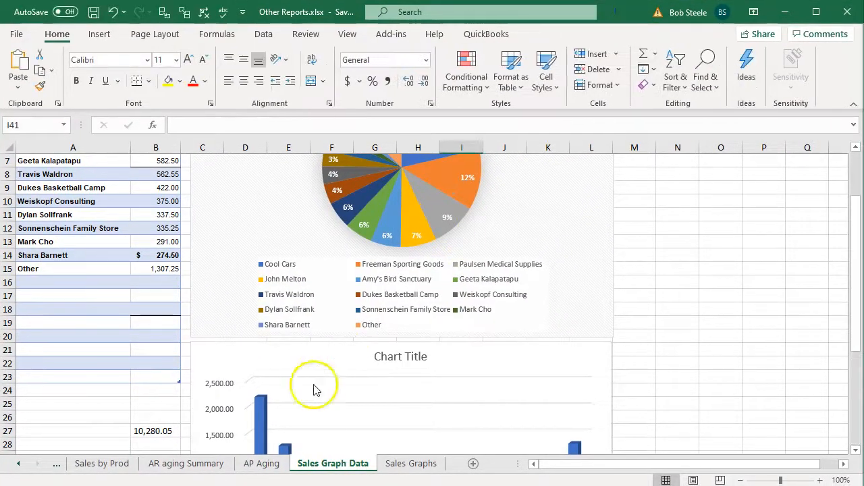
pyautogui.click(472, 463)
pyautogui.moveTo(397, 464)
pyautogui.mouseDown()
pyautogui.moveTo(476, 463)
pyautogui.moveTo(451, 464)
pyautogui.mouseUp()
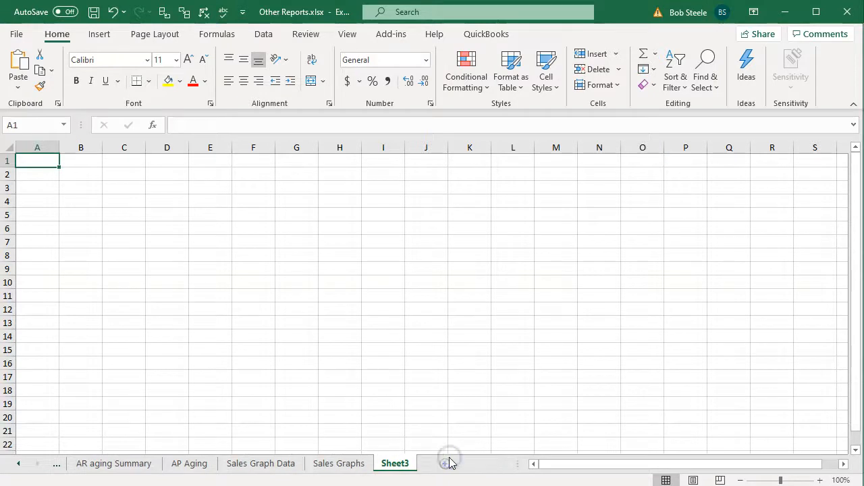
# Switch to the exported Customer Balance Summary workbook and copy its entire worksheet
pyautogui.click(449, 484)
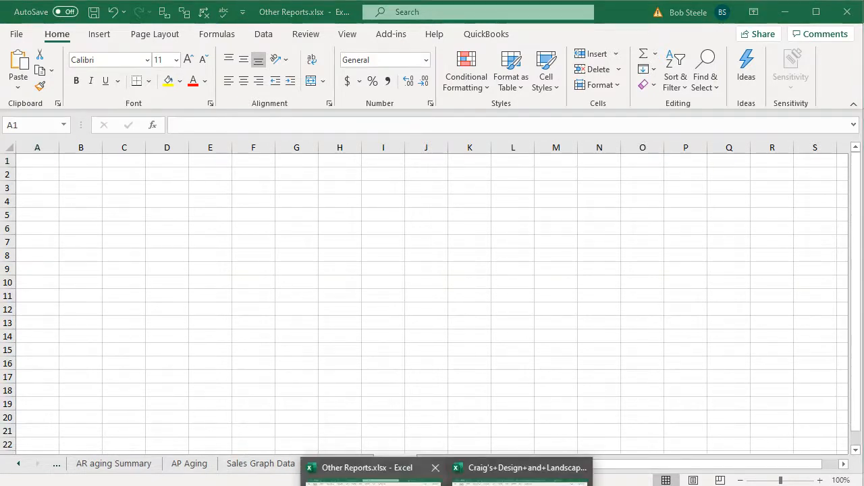
pyautogui.click(520, 481)
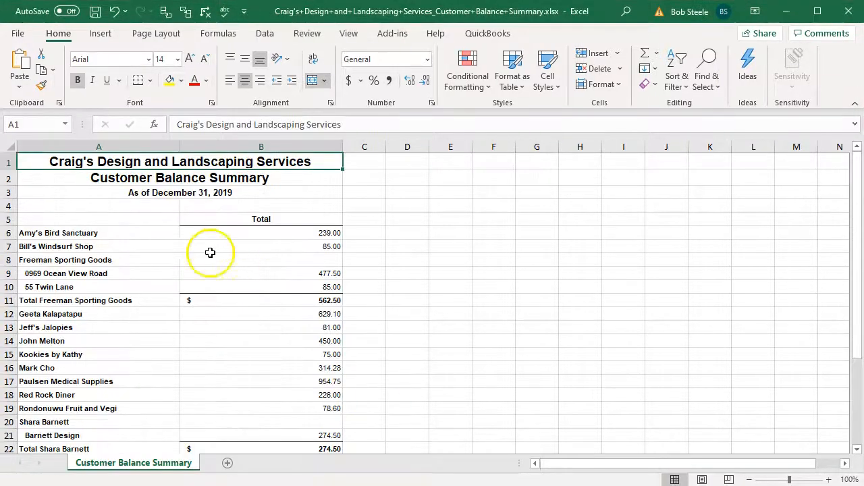
pyautogui.click(10, 145)
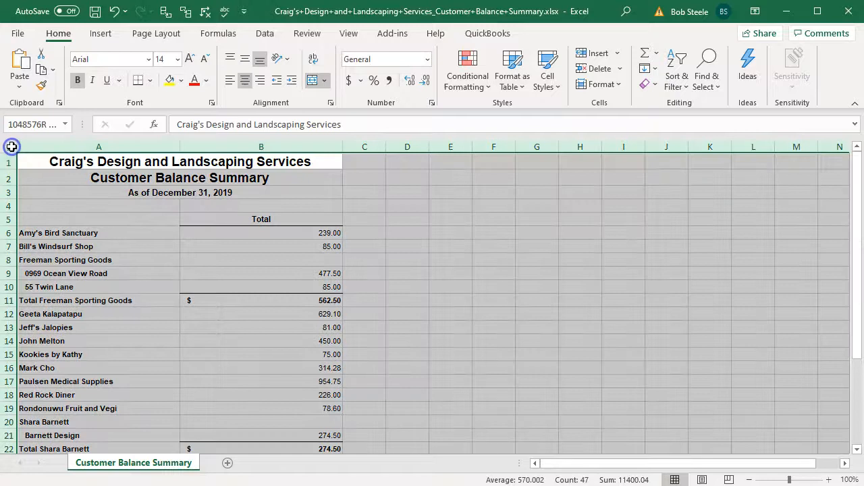
pyautogui.rightClick(401, 237)
pyautogui.click(419, 267)
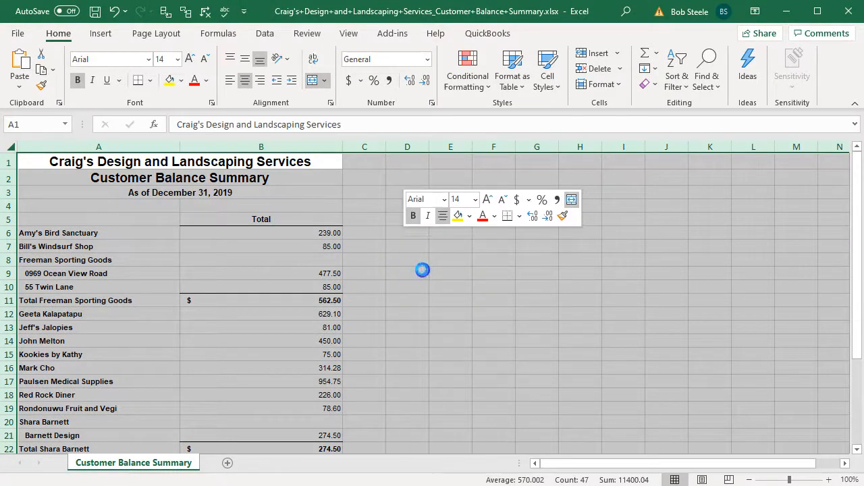
# Return to Other Reports.xlsx and paste the copied report into the new worksheet starting at cell A1
pyautogui.click(802, 35)
pyautogui.click(786, 12)
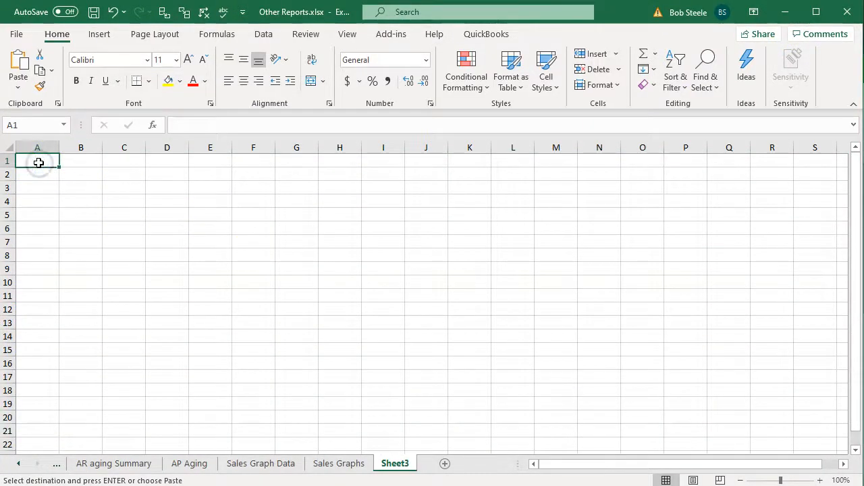
pyautogui.rightClick(39, 163)
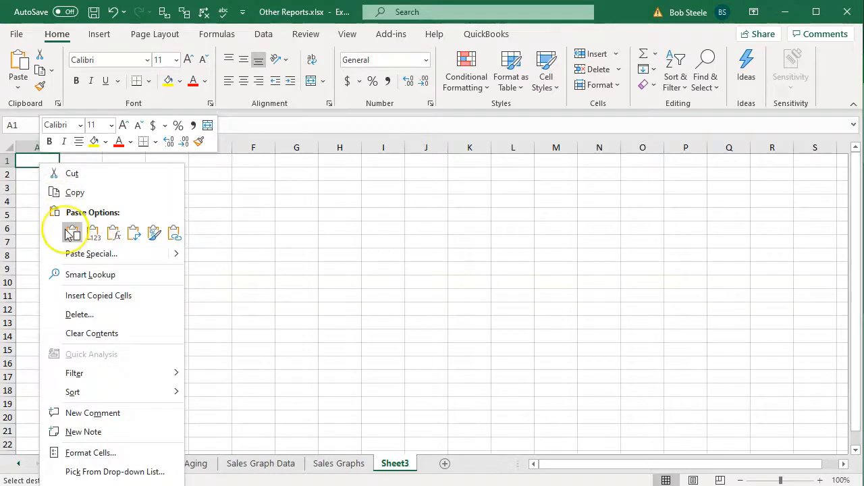
pyautogui.click(70, 233)
pyautogui.click(66, 233)
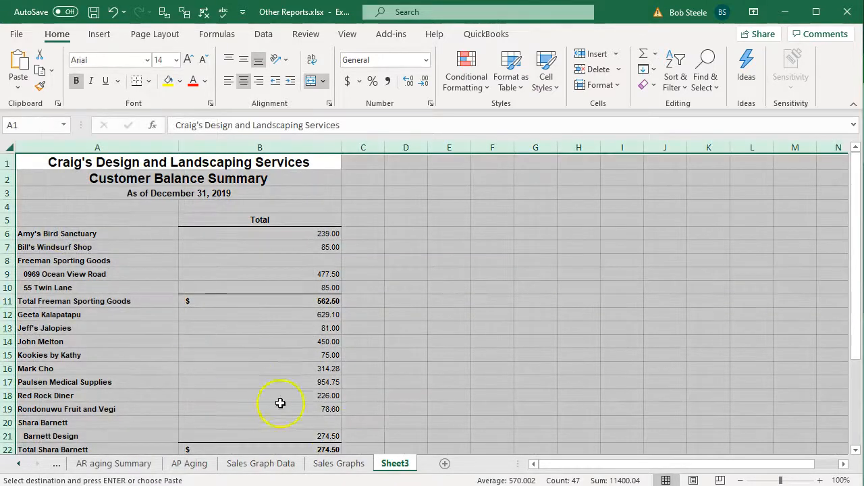
# Rename the worksheet holding the pasted report as AR Graph Data
pyautogui.doubleClick(396, 464)
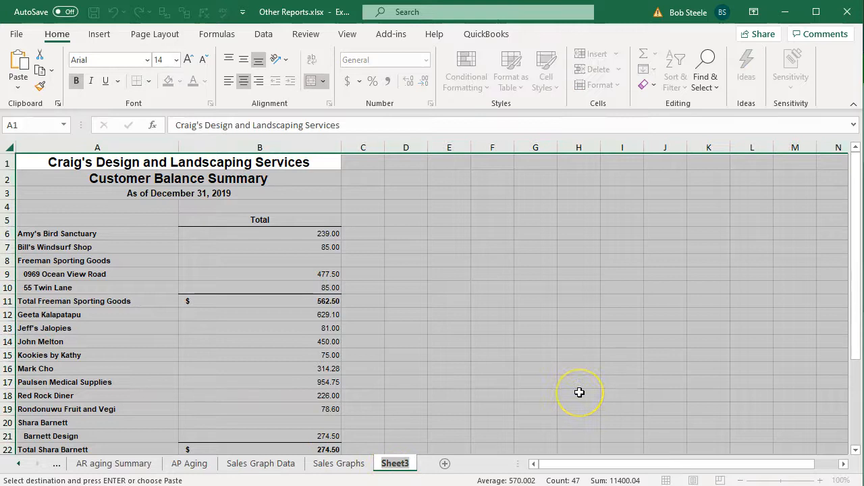
pyautogui.write('AR Graph Data')
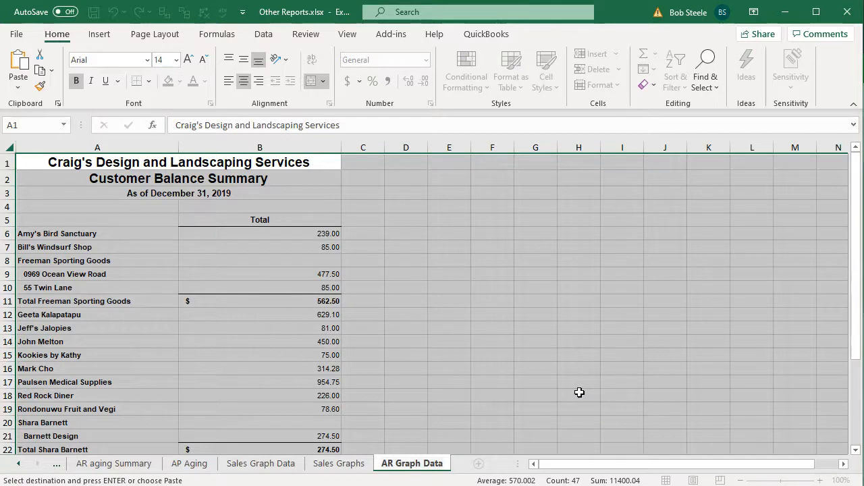
pyautogui.click(479, 357)
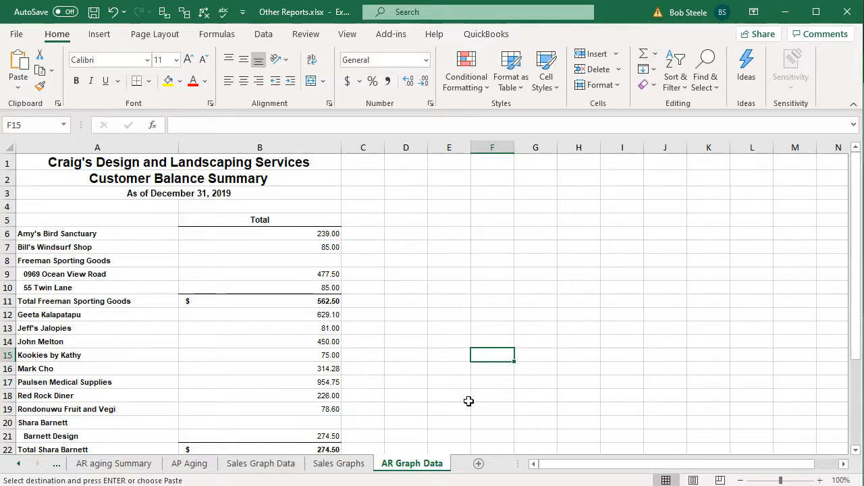
# Delete header rows 1 to 5 above the customer list on the AR Graph Data sheet
pyautogui.click(819, 480)
pyautogui.click(818, 480)
pyautogui.click(819, 480)
pyautogui.click(276, 388)
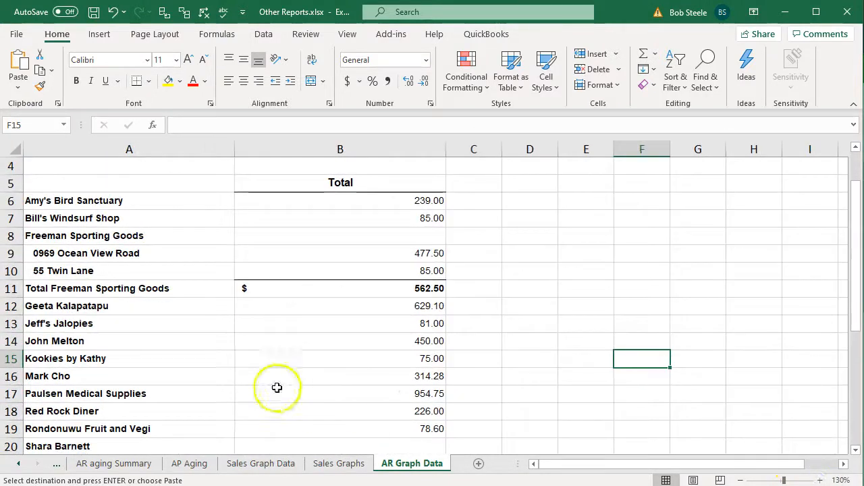
pyautogui.scroll(1, 277, 388)
pyautogui.scroll(1, 432, 304)
pyautogui.moveTo(10, 169); pyautogui.dragTo(10, 242)
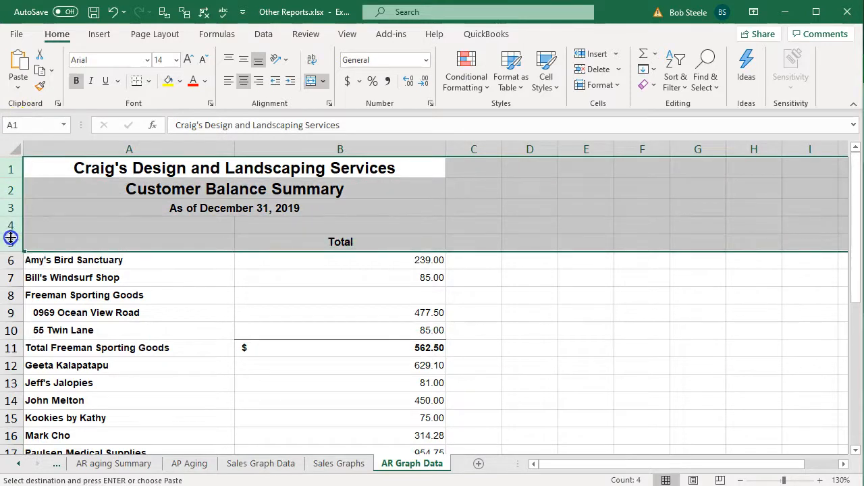
pyautogui.rightClick(111, 234)
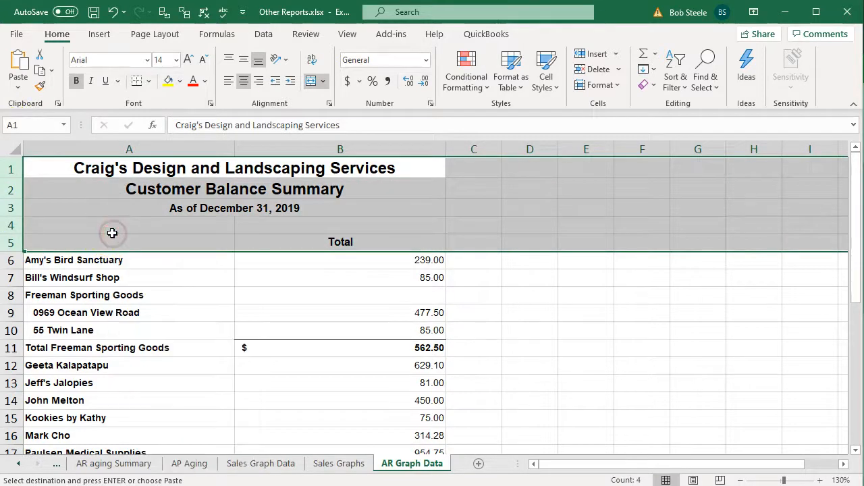
pyautogui.click(162, 364)
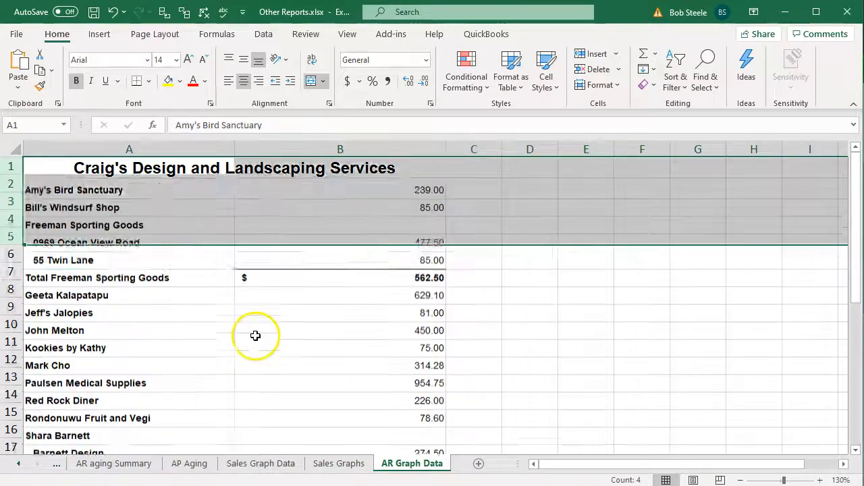
# Delete row 26 containing the report's date and time stamp below the customer list
pyautogui.scroll(-4, 327, 282)
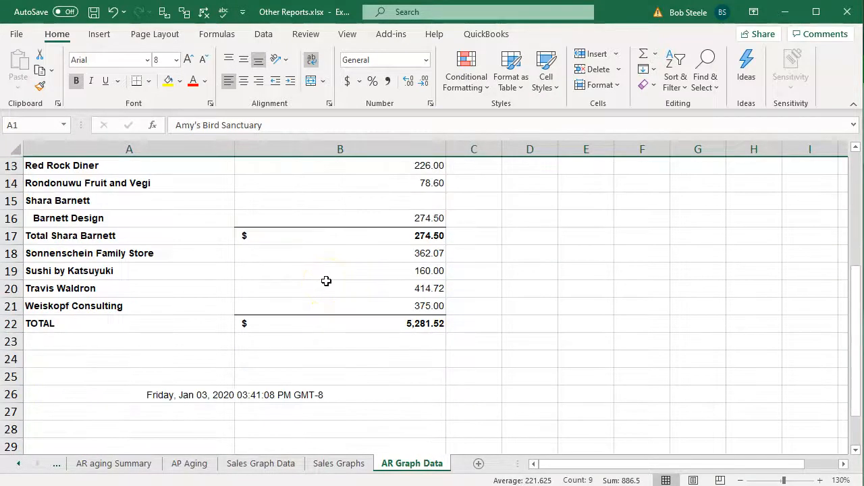
pyautogui.click(342, 323)
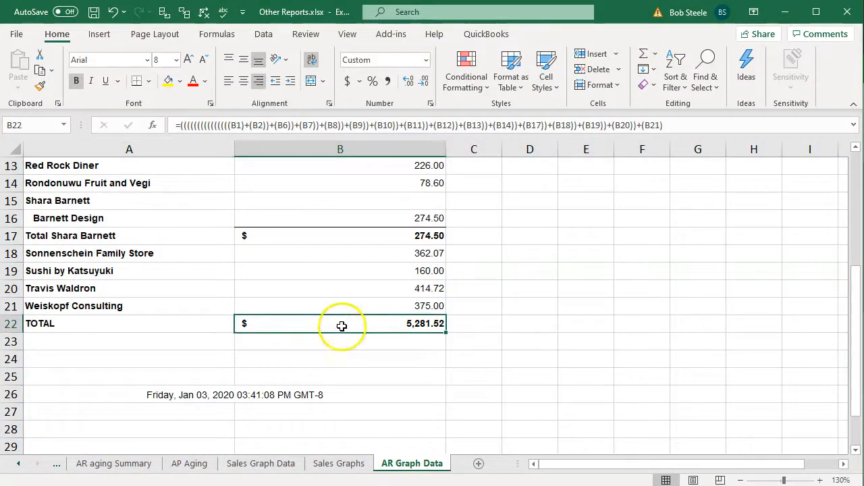
pyautogui.click(11, 394)
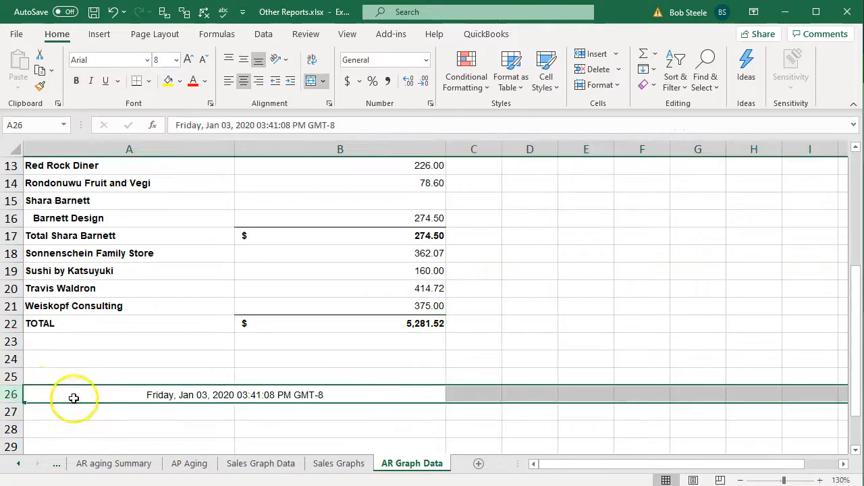
pyautogui.rightClick(75, 398)
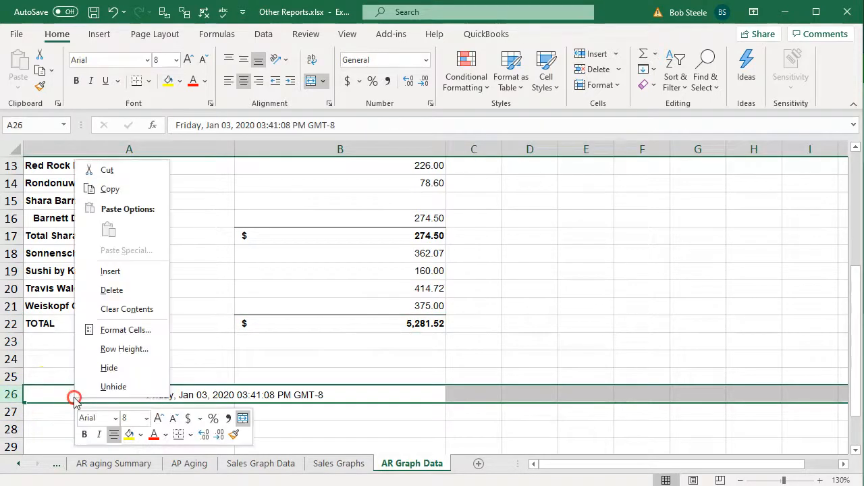
pyautogui.click(110, 291)
# Enter 5281.52 in cell B26 as a hard-coded check figure for the report total
pyautogui.click(324, 394)
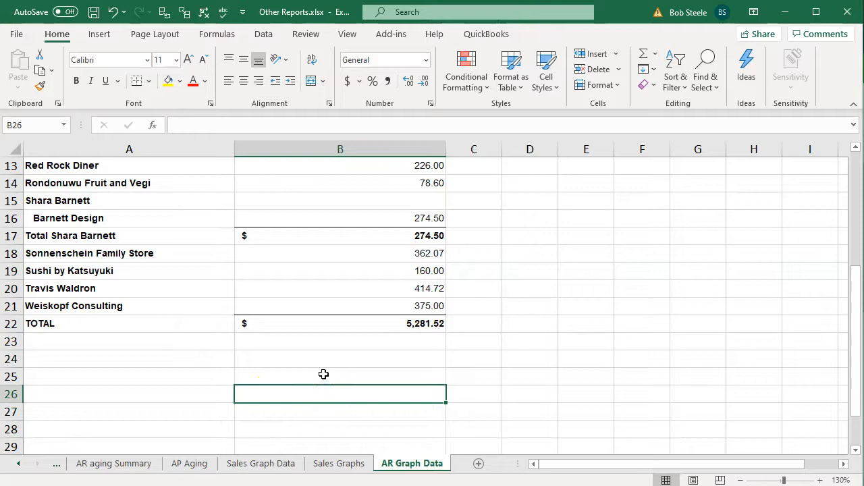
pyautogui.write('5281.5')
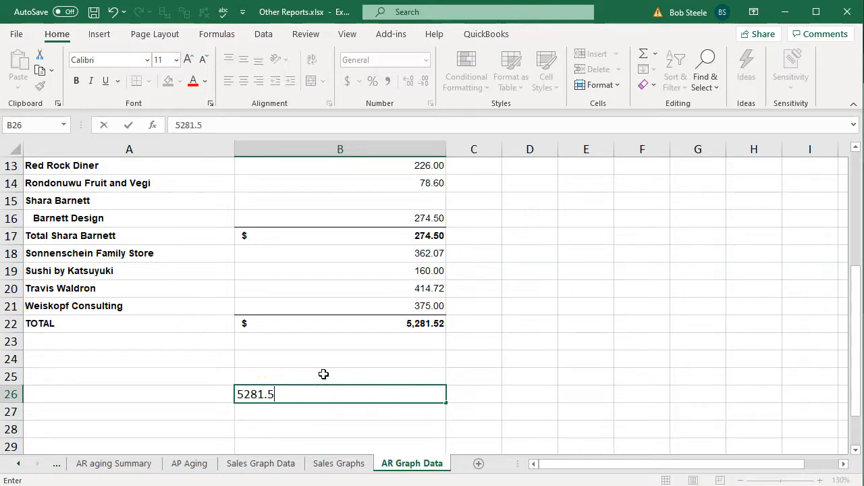
pyautogui.write('2')
pyautogui.press('Return')
# Check the formulas in B1 and B6, and replace the column B balances in B1:B22 with pasted values
pyautogui.scroll(4, 324, 374)
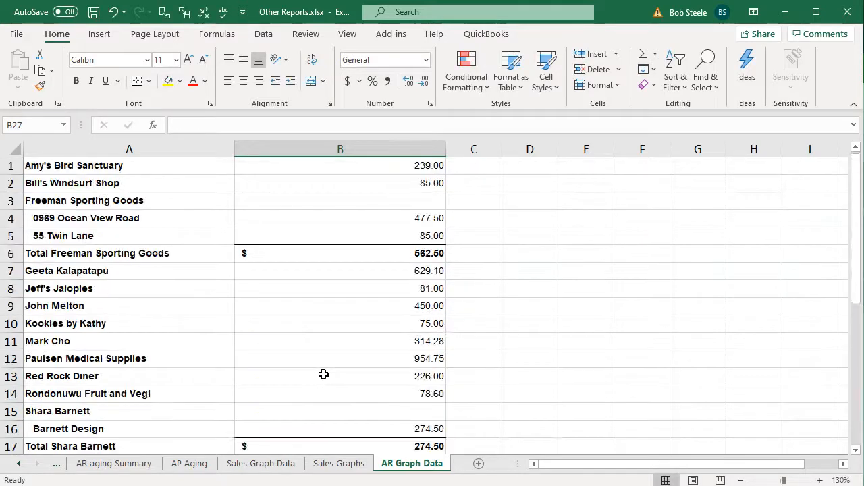
pyautogui.click(331, 174)
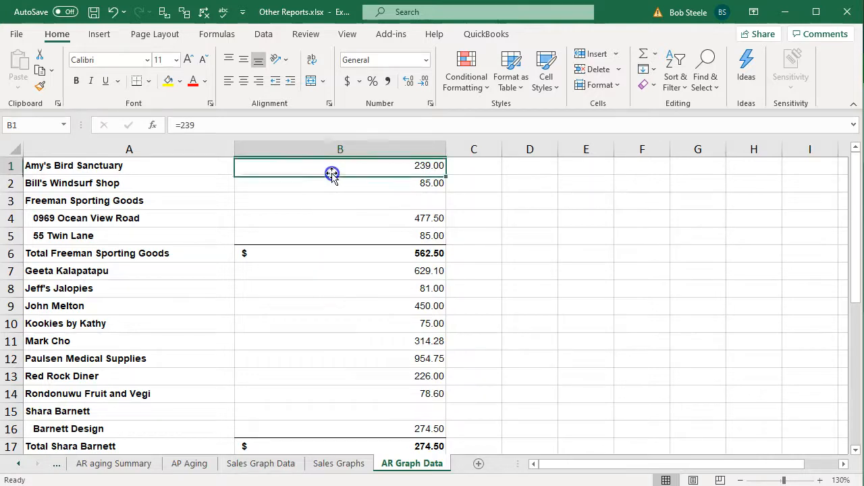
pyautogui.doubleClick(350, 247)
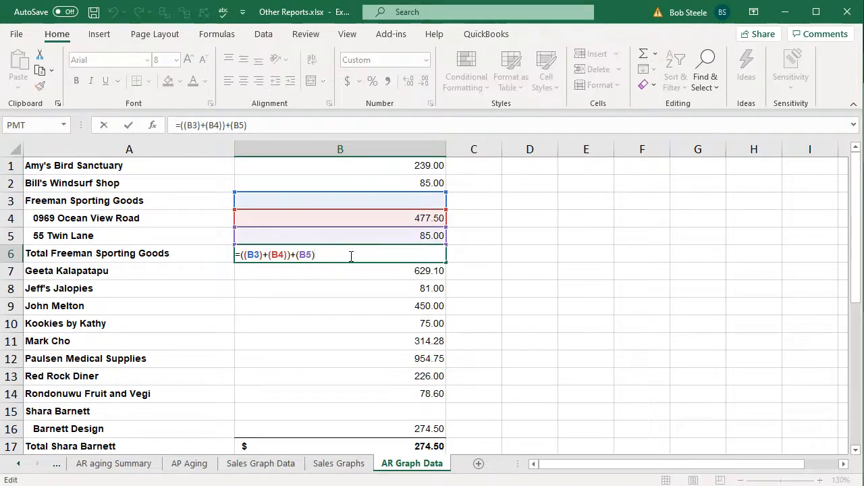
pyautogui.press('Return')
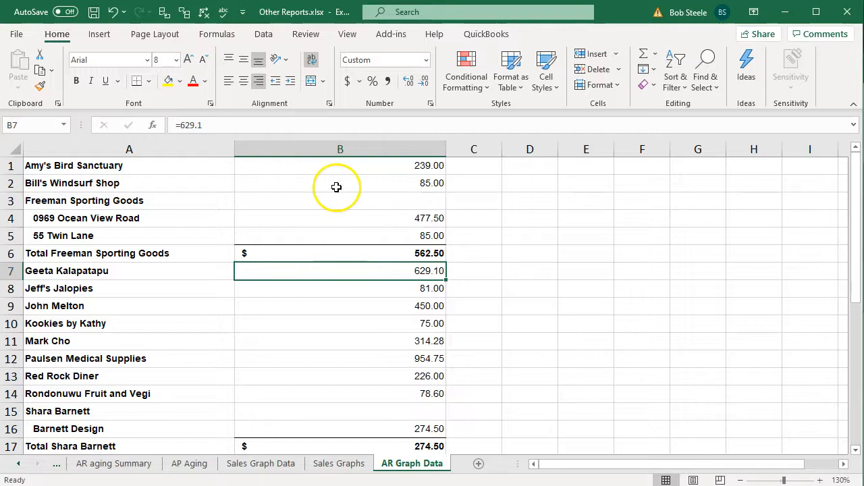
pyautogui.moveTo(327, 167); pyautogui.dragTo(345, 378)
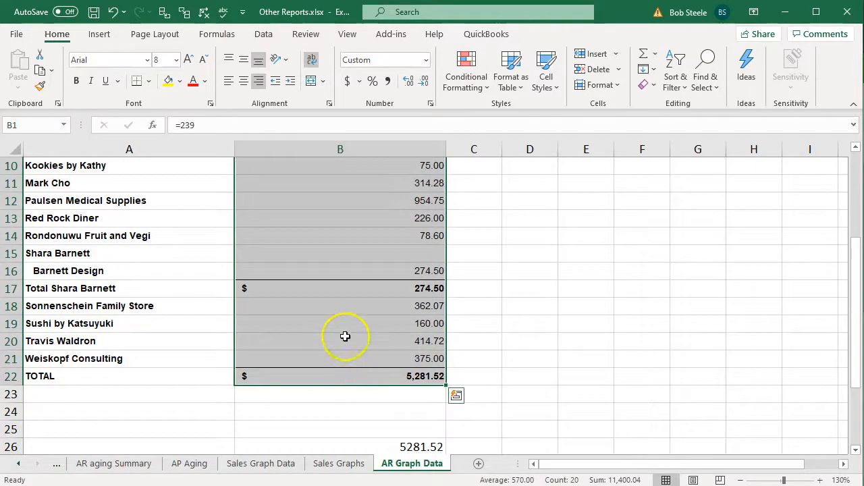
pyautogui.rightClick(380, 212)
pyautogui.click(396, 227)
pyautogui.scroll(3, 331, 270)
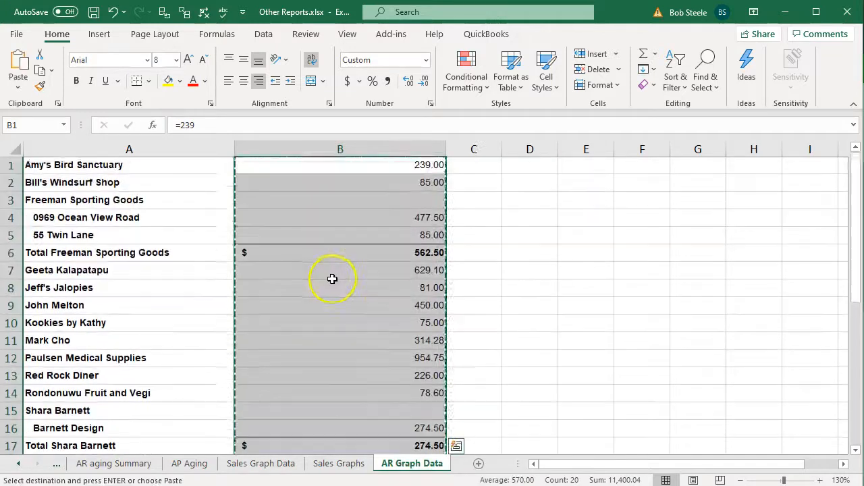
pyautogui.rightClick(315, 196)
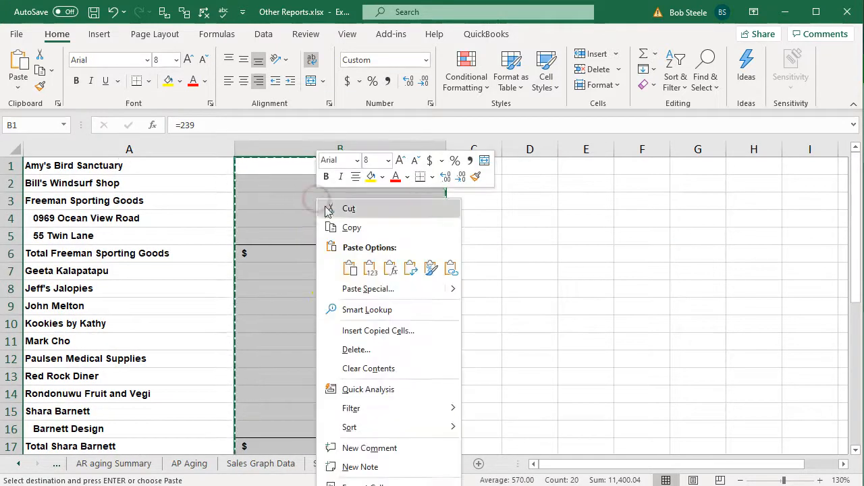
pyautogui.click(370, 268)
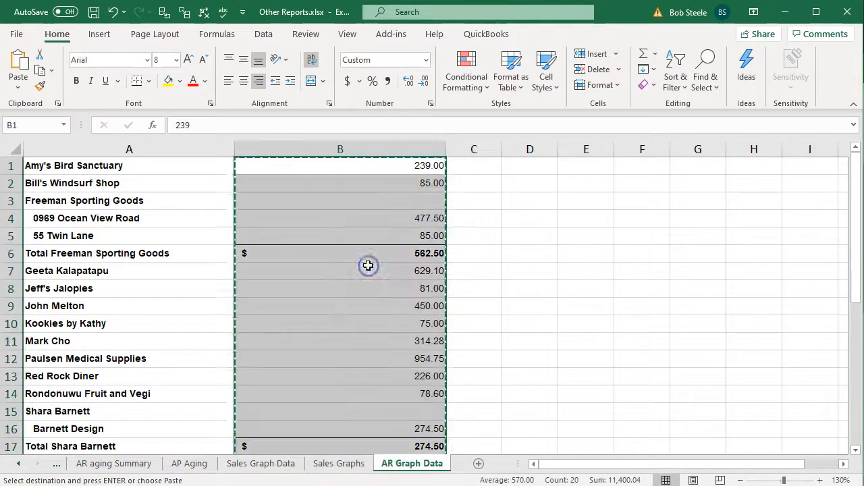
# Delete the TOTAL row, row 22, from the end of the customer list
pyautogui.scroll(-4, 304, 331)
pyautogui.click(228, 362)
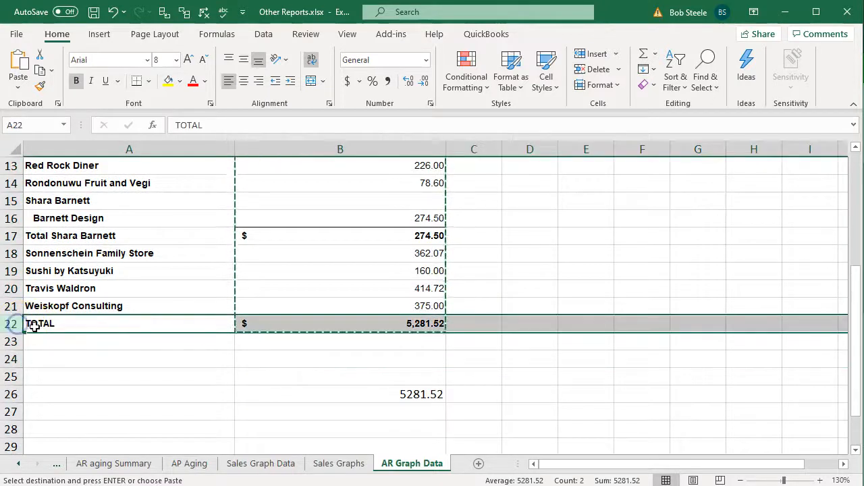
pyautogui.rightClick(95, 326)
pyautogui.click(139, 222)
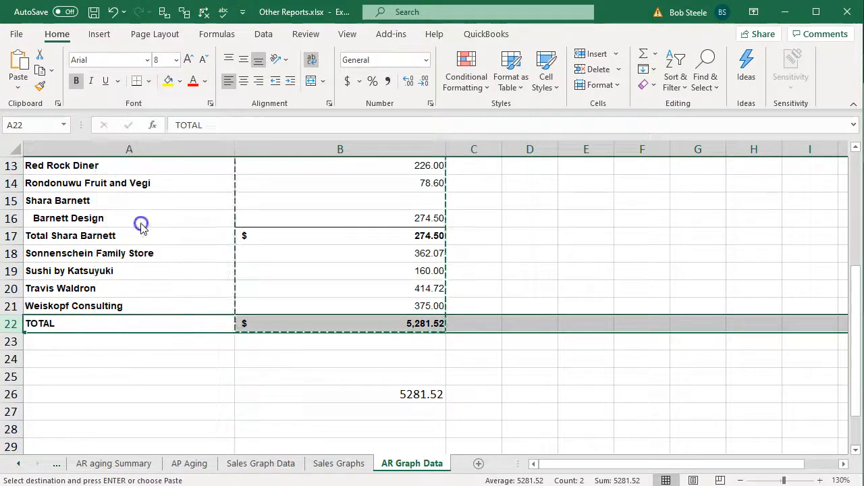
# Copy the Freeman Sporting Goods name from A3 over the total label in A6
pyautogui.scroll(4, 182, 335)
pyautogui.click(182, 336)
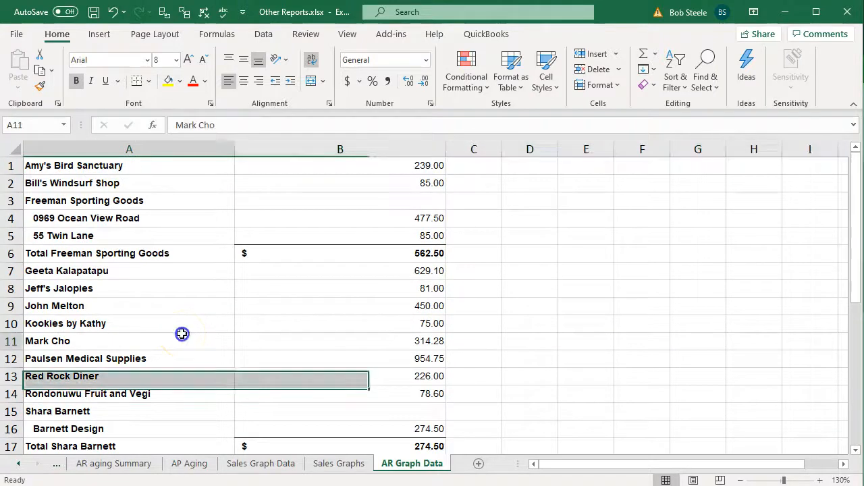
pyautogui.moveTo(86, 219); pyautogui.dragTo(85, 236)
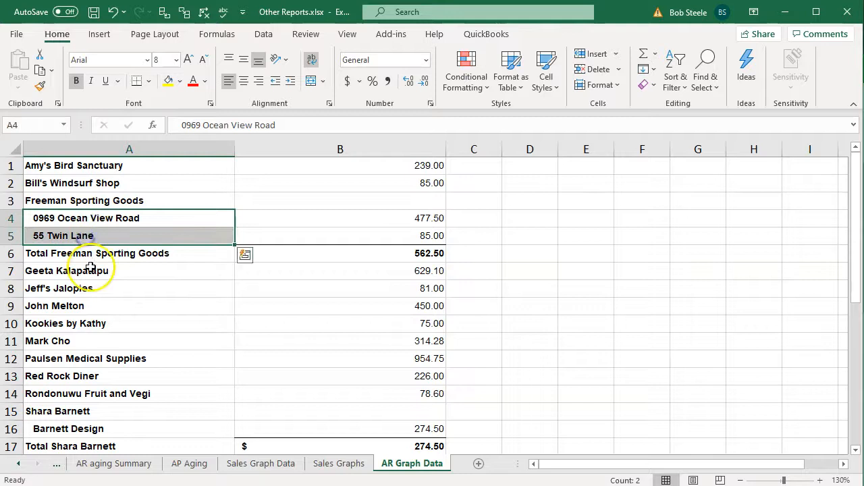
pyautogui.click(91, 202)
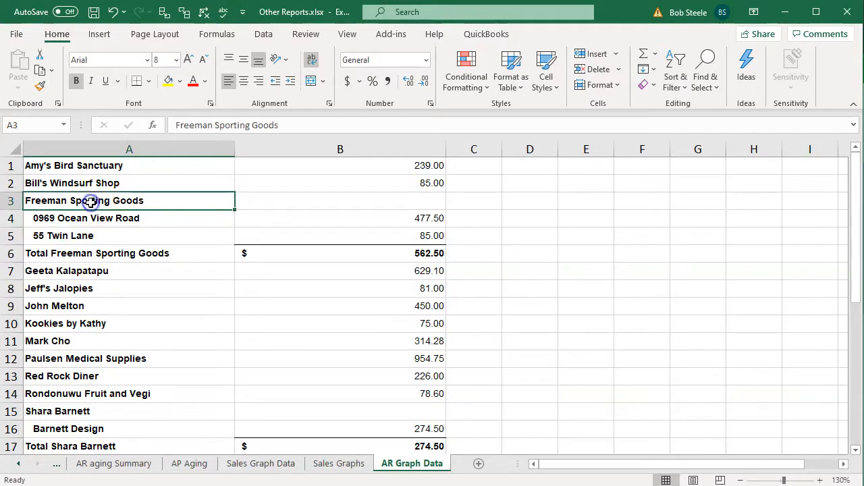
pyautogui.hotkey('ctrl', 'c')
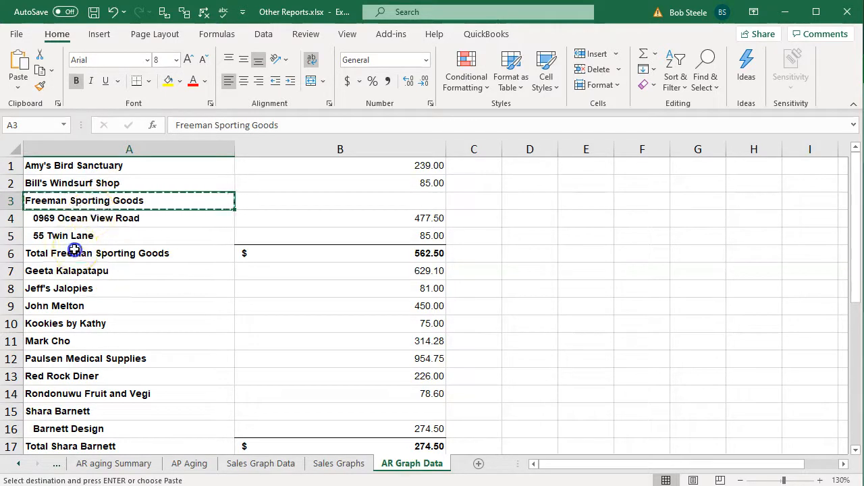
pyautogui.click(75, 246)
pyautogui.hotkey('ctrl', 'v')
# Delete rows 3 to 5 with the Freeman Sporting Goods heading and its two sub-locations
pyautogui.moveTo(12, 201); pyautogui.dragTo(18, 235)
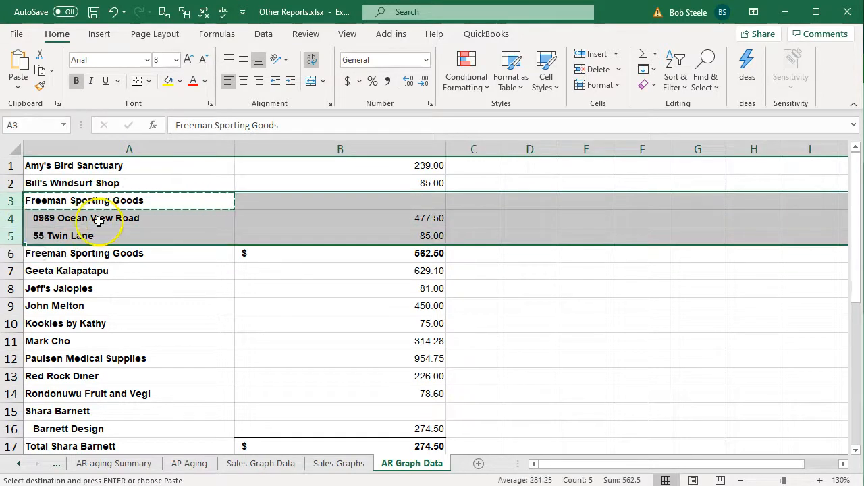
pyautogui.rightClick(99, 221)
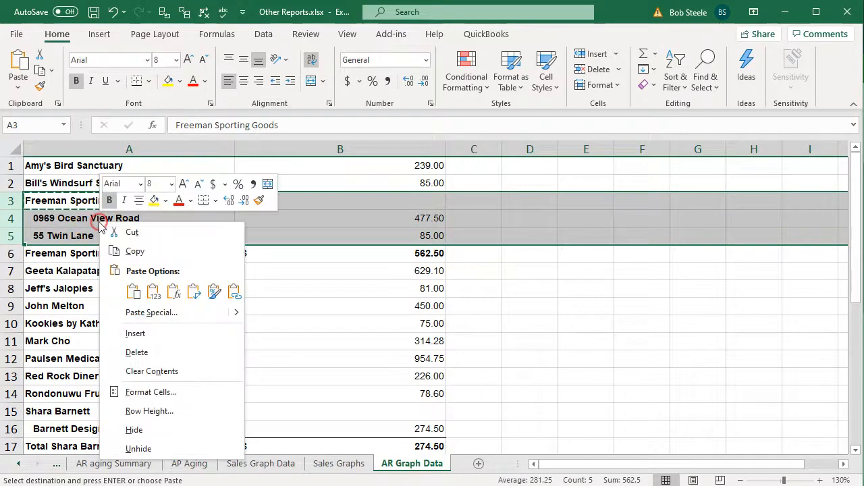
pyautogui.click(139, 351)
# Copy the parent customer name above Barnett Design from A12 over the total label in A14
pyautogui.scroll(-2, 160, 318)
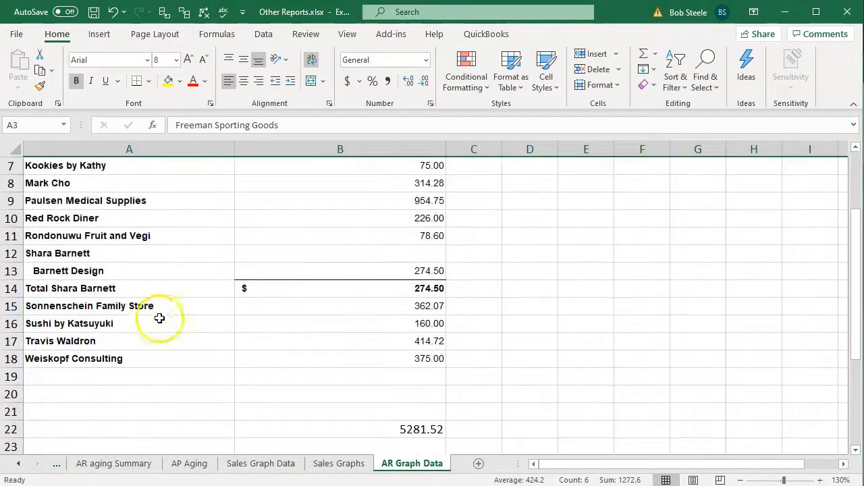
pyautogui.click(108, 258)
pyautogui.hotkey('ctrl', 'c')
pyautogui.click(112, 289)
pyautogui.hotkey('ctrl', 'v')
# Delete rows 12 and 13 with the duplicate customer heading and the Barnett Design detail
pyautogui.moveTo(14, 255); pyautogui.dragTo(15, 271)
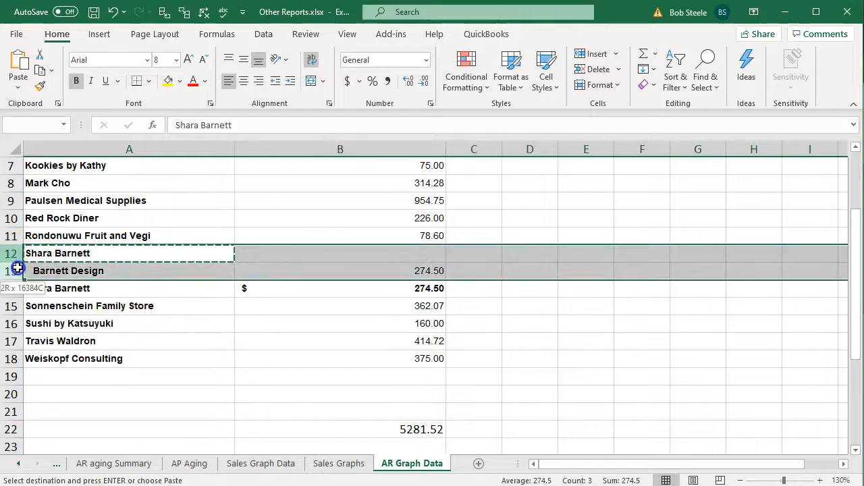
pyautogui.rightClick(77, 255)
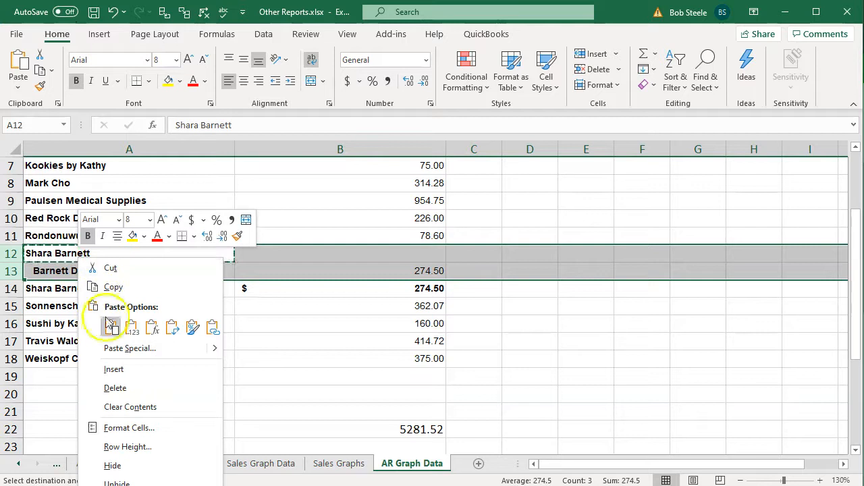
pyautogui.click(93, 387)
pyautogui.click(131, 329)
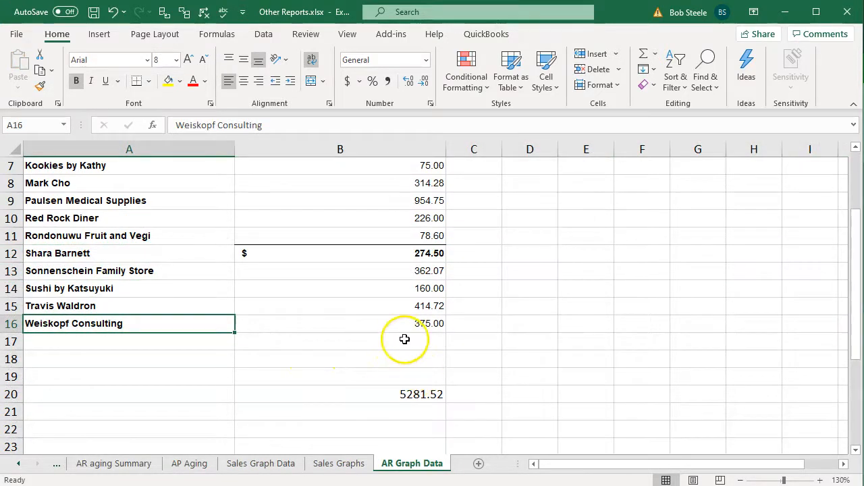
# Add a SUM formula in B19 that totals the customer balances in B1:B16
pyautogui.click(396, 376)
pyautogui.write('=sum(')
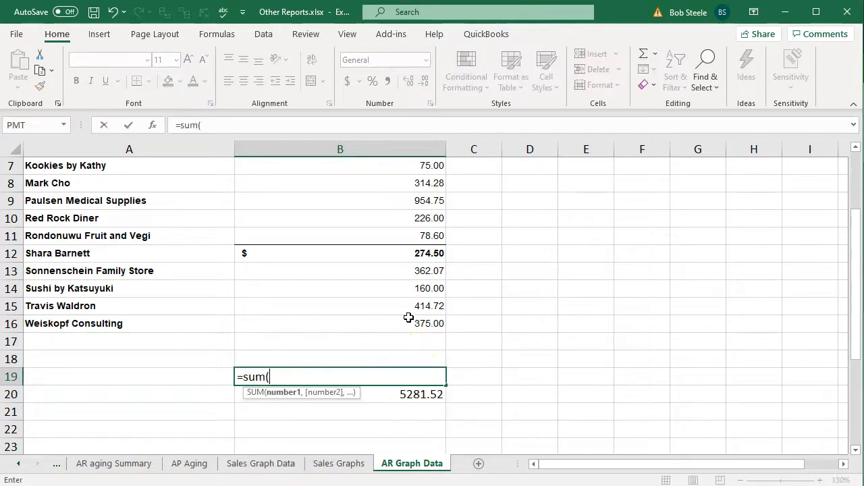
pyautogui.press('Up')
pyautogui.press('Up')
pyautogui.press('Up')
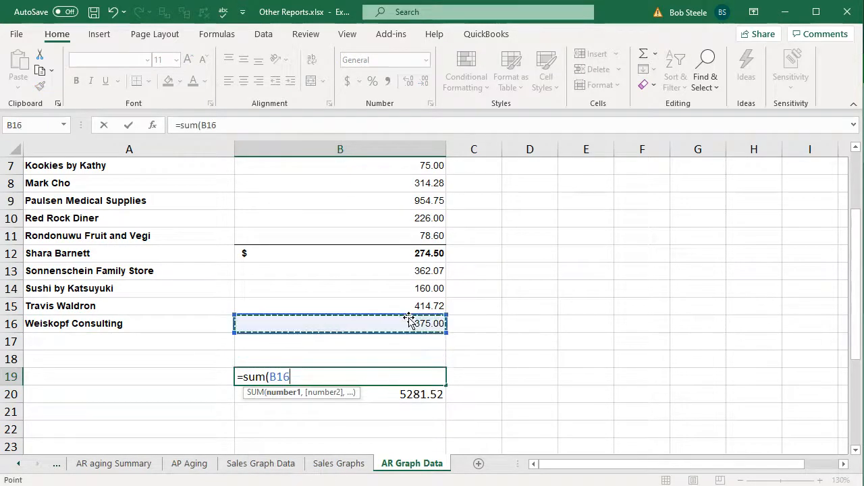
pyautogui.hotkey('shift', 'Up')
pyautogui.hotkey('shift', 'Up')
pyautogui.hotkey('shift', 'Up')
pyautogui.hotkey('shift', 'Up')
pyautogui.hotkey('shift', 'Up')
pyautogui.hotkey('shift', 'Up')
pyautogui.hotkey('shift', 'Up')
pyautogui.hotkey('shift', 'Up')
pyautogui.hotkey('shift', 'Up')
pyautogui.hotkey('shift', 'Up')
pyautogui.hotkey('shift', 'Up')
pyautogui.hotkey('shift', 'Up')
pyautogui.hotkey('shift', 'Up')
pyautogui.hotkey('shift', 'Up')
pyautogui.hotkey('shift', 'Up')
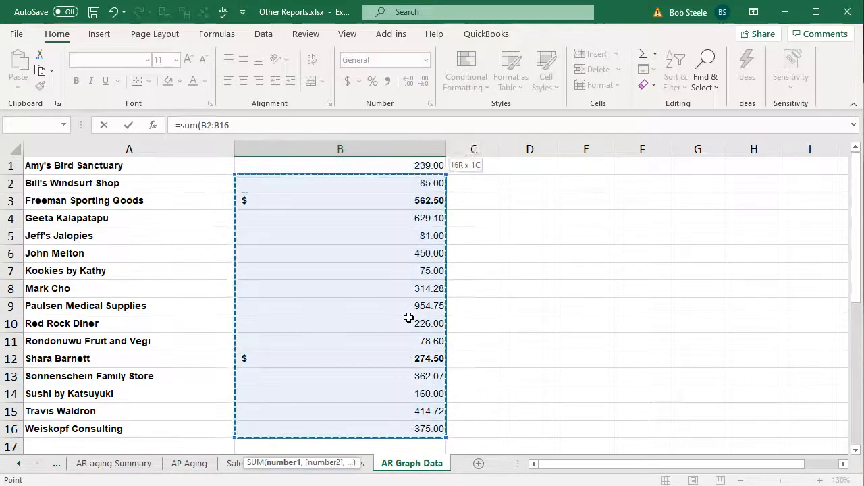
pyautogui.press('Return')
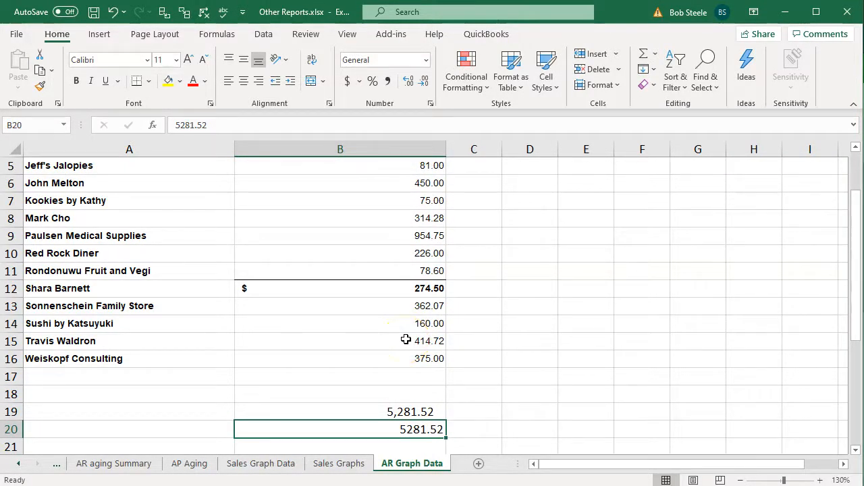
# Fit column B's width to its contents and convert A1:B16 into a table with the first row as headers
pyautogui.doubleClick(447, 147)
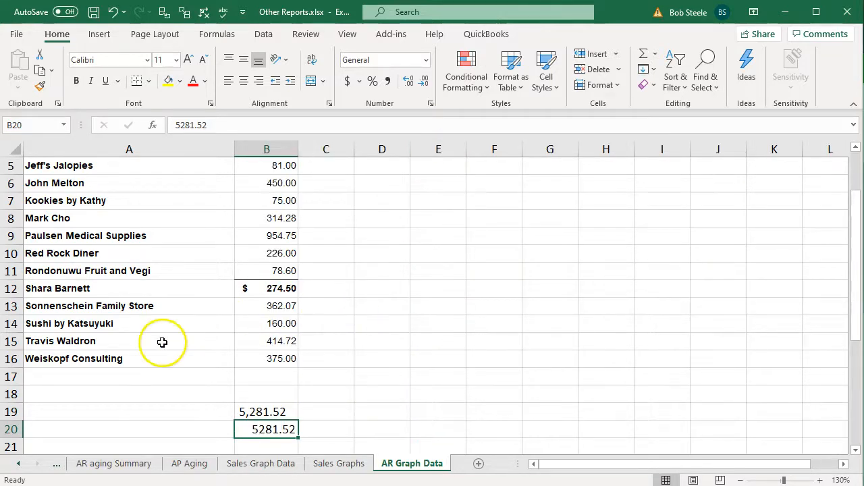
pyautogui.scroll(2, 162, 338)
pyautogui.moveTo(110, 169); pyautogui.dragTo(265, 427)
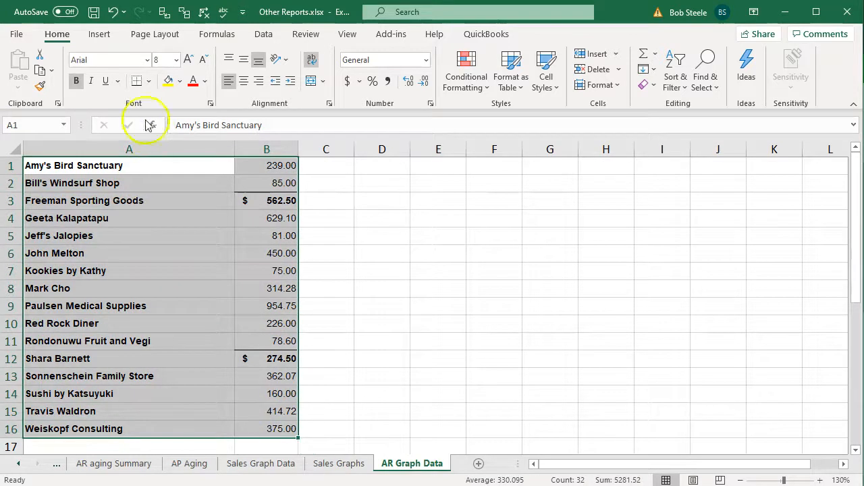
pyautogui.click(99, 35)
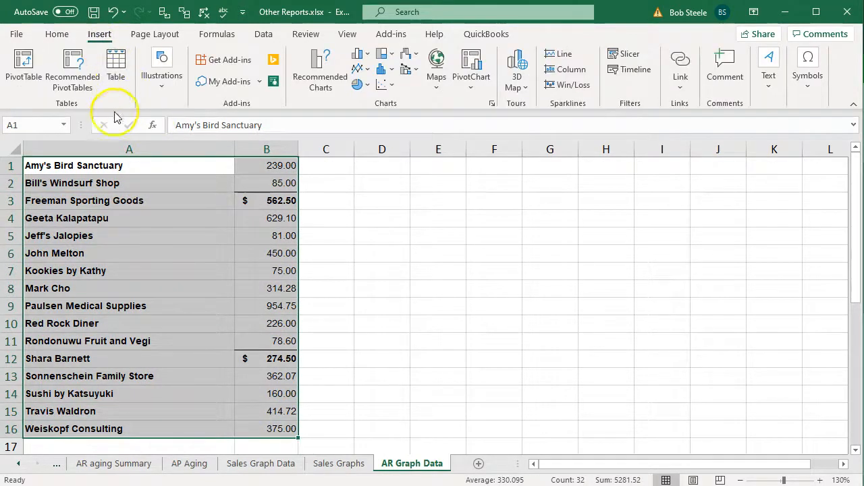
pyautogui.click(120, 77)
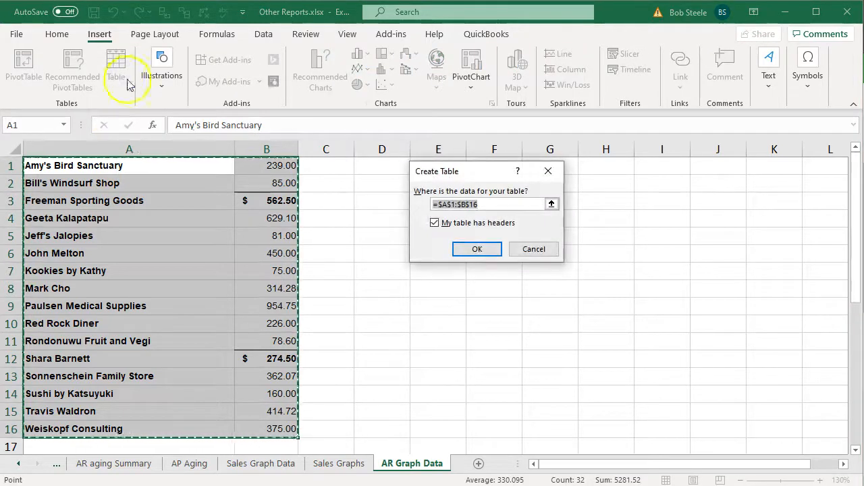
pyautogui.click(475, 249)
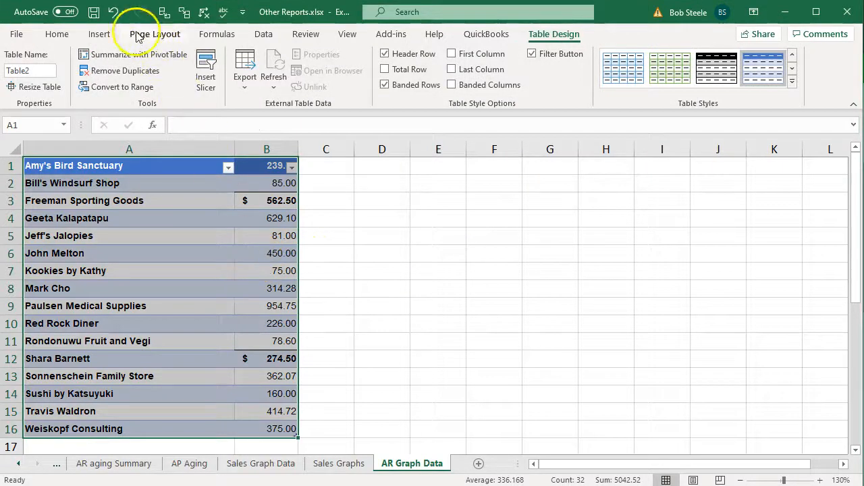
# Undo the table conversion and recreate A1:B16 as a table without treating the first row as headers
pyautogui.click(112, 11)
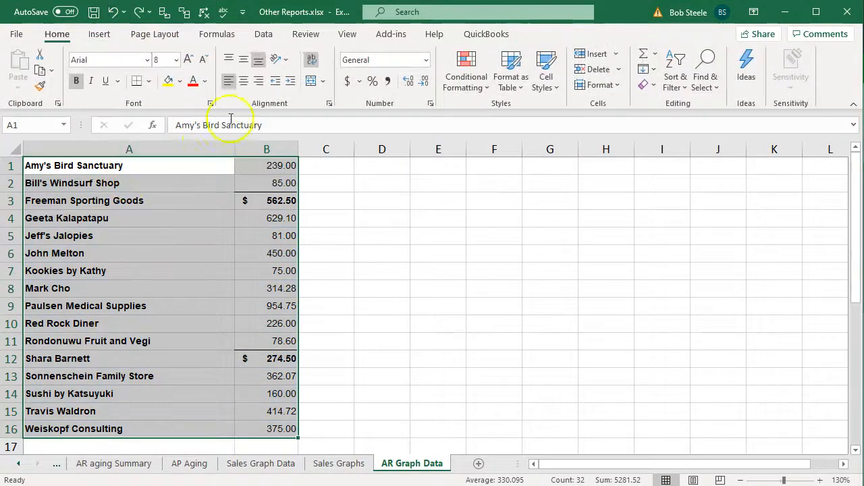
pyautogui.click(98, 38)
pyautogui.click(113, 75)
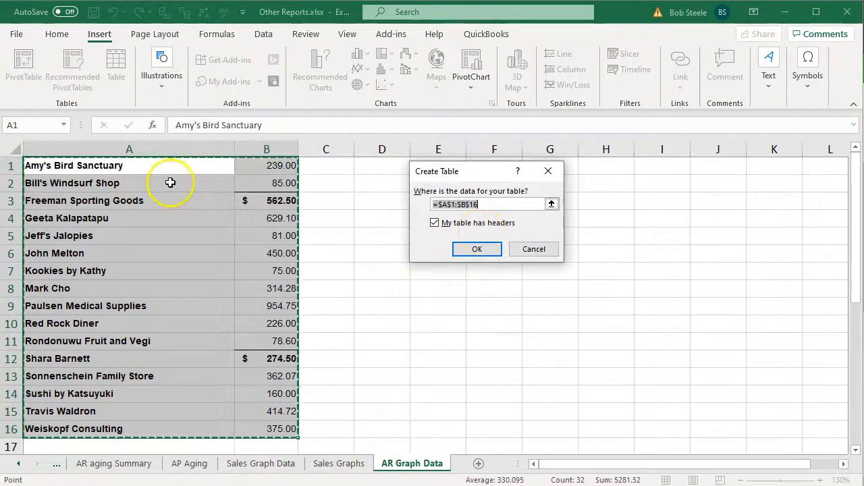
pyautogui.click(435, 223)
pyautogui.click(470, 249)
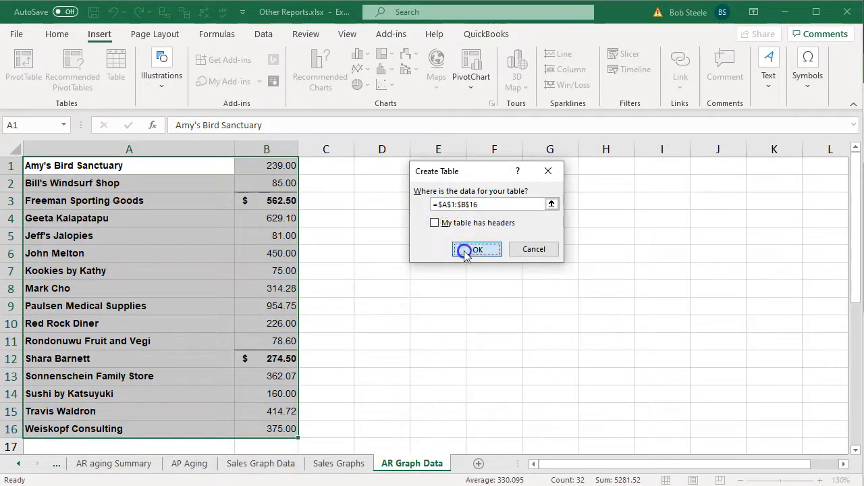
# Sort the table by Column2 from largest to smallest balance
pyautogui.moveTo(97, 166); pyautogui.dragTo(252, 173)
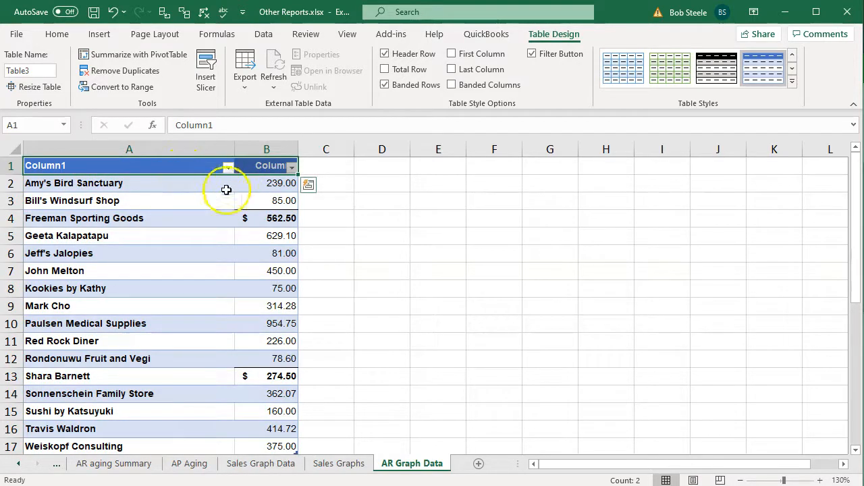
pyautogui.click(204, 195)
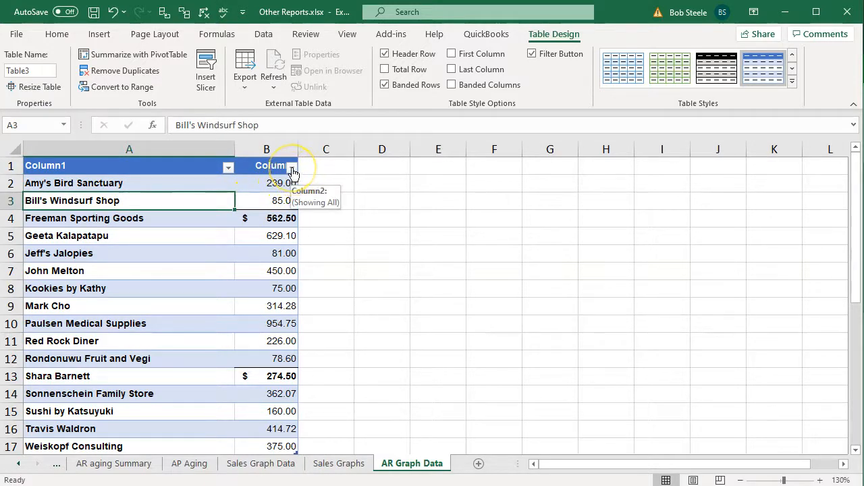
pyautogui.click(292, 167)
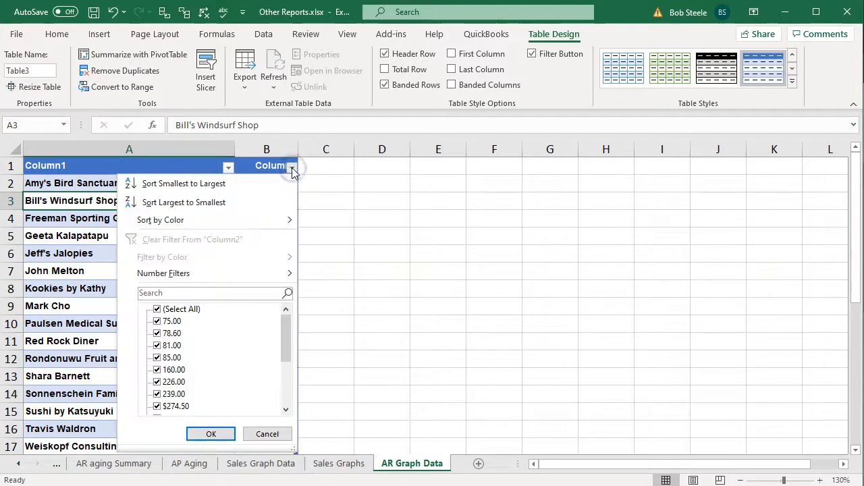
pyautogui.click(218, 201)
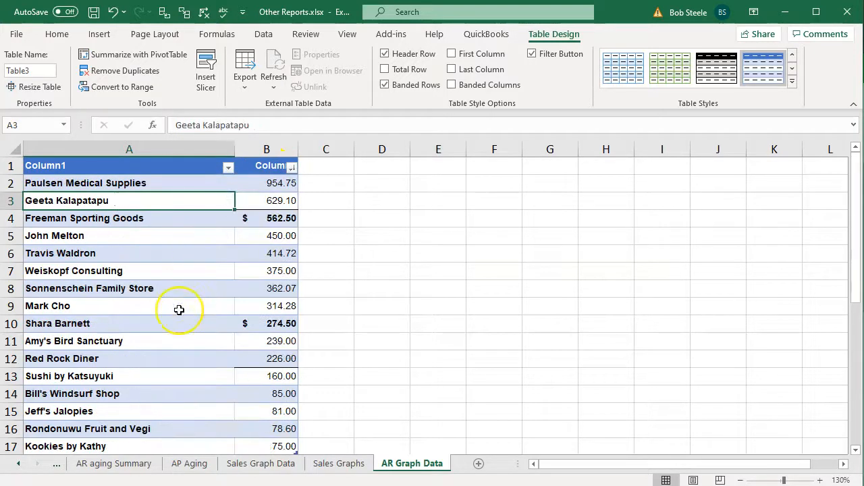
# Insert a 2-D pie chart from the table's customer names and balances in A2:B17
pyautogui.scroll(-2, 179, 310)
pyautogui.scroll(2, 180, 310)
pyautogui.moveTo(117, 183); pyautogui.dragTo(248, 341)
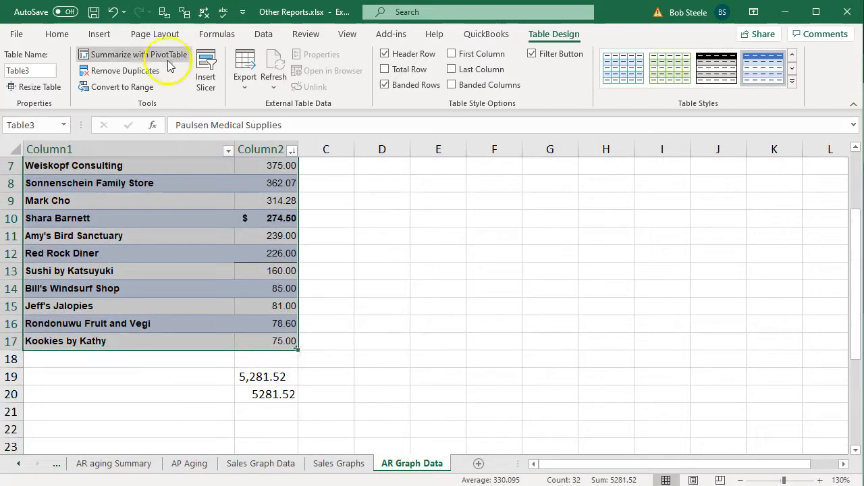
pyautogui.click(100, 35)
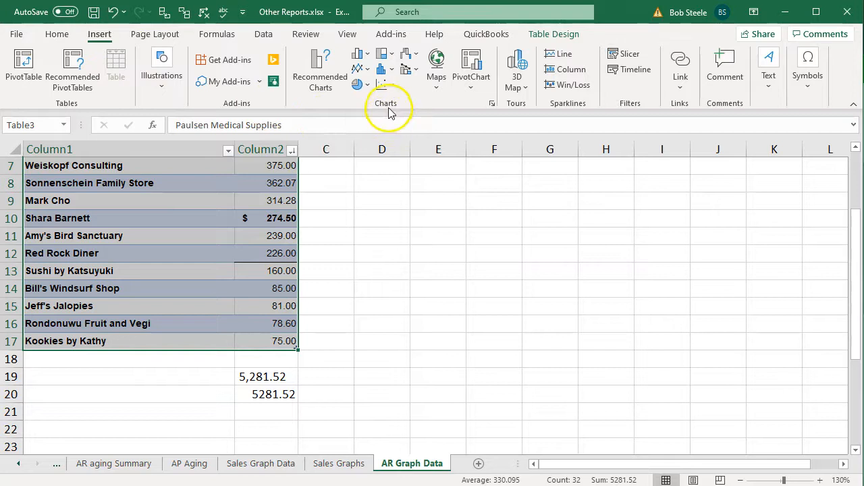
pyautogui.click(367, 85)
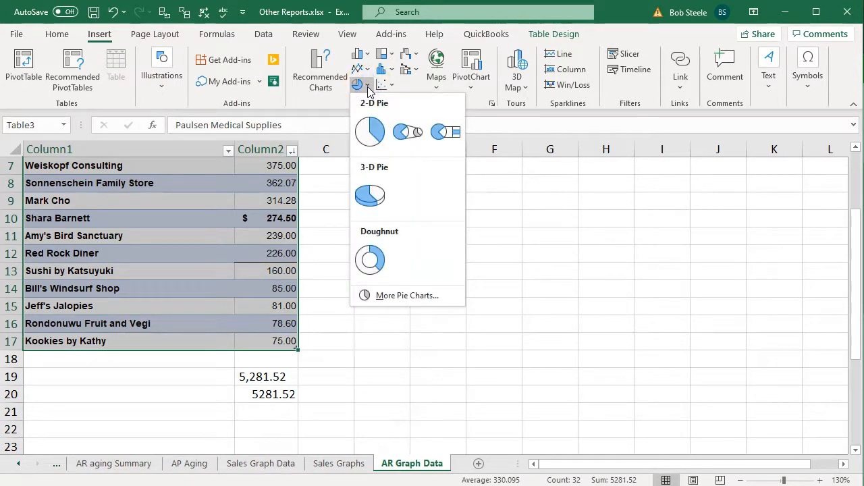
pyautogui.click(370, 129)
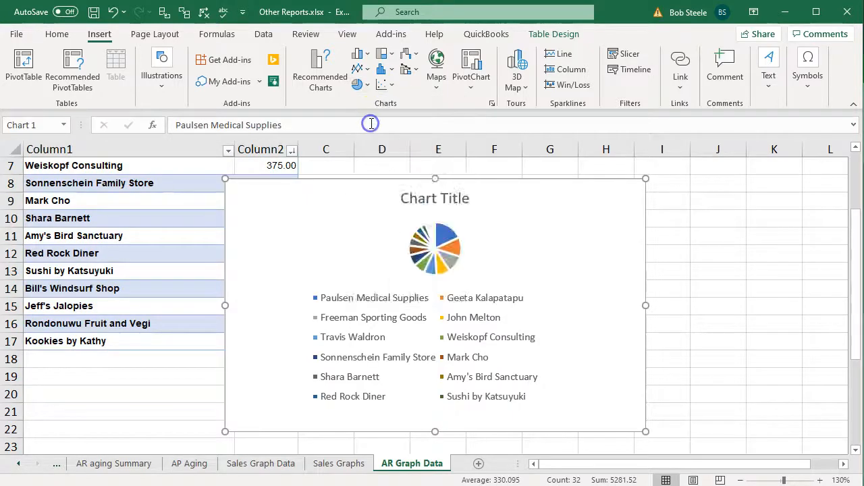
# Move the pie chart beside the table's first rows and enlarge it to span about columns C to K
pyautogui.moveTo(291, 236); pyautogui.dragTo(376, 218)
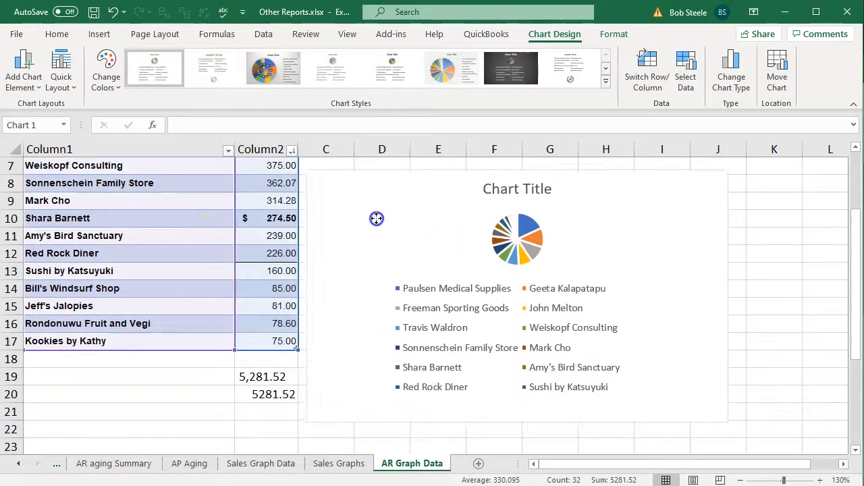
pyautogui.scroll(2, 236, 228)
pyautogui.moveTo(332, 305); pyautogui.dragTo(337, 198)
pyautogui.moveTo(727, 415); pyautogui.dragTo(763, 436)
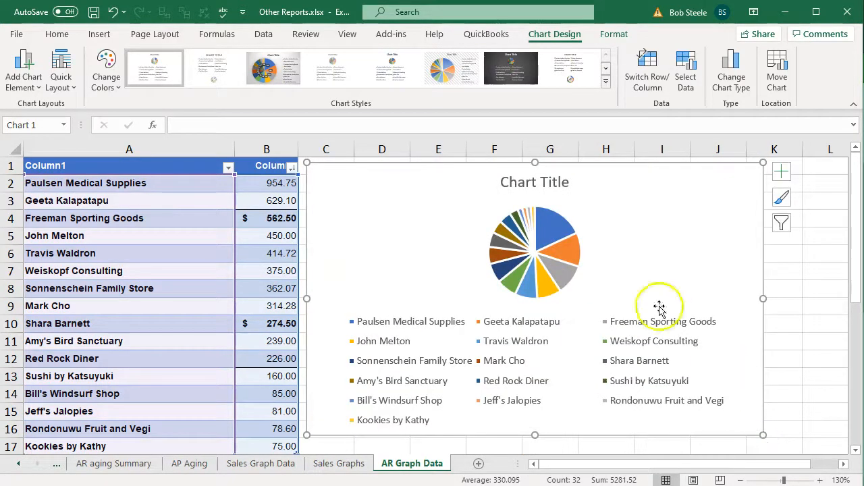
# Apply the chart style with a grey gradient background, dark percentage labels and a legend beside the pie
pyautogui.click(605, 82)
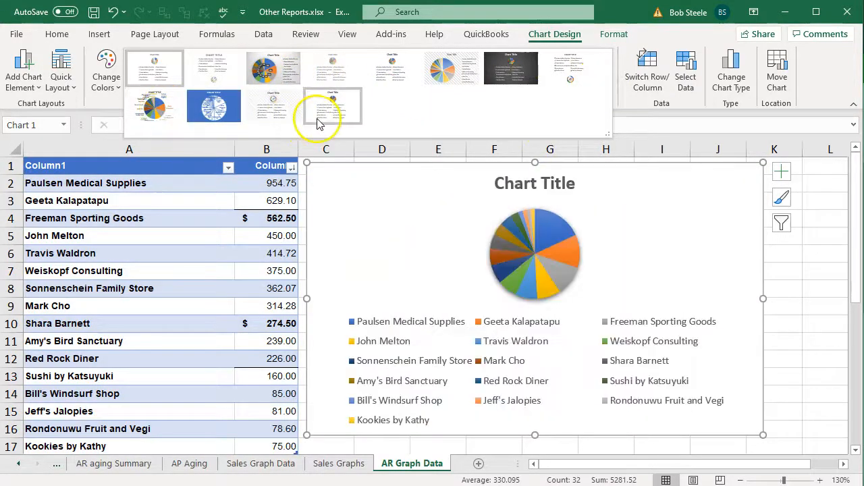
pyautogui.click(281, 88)
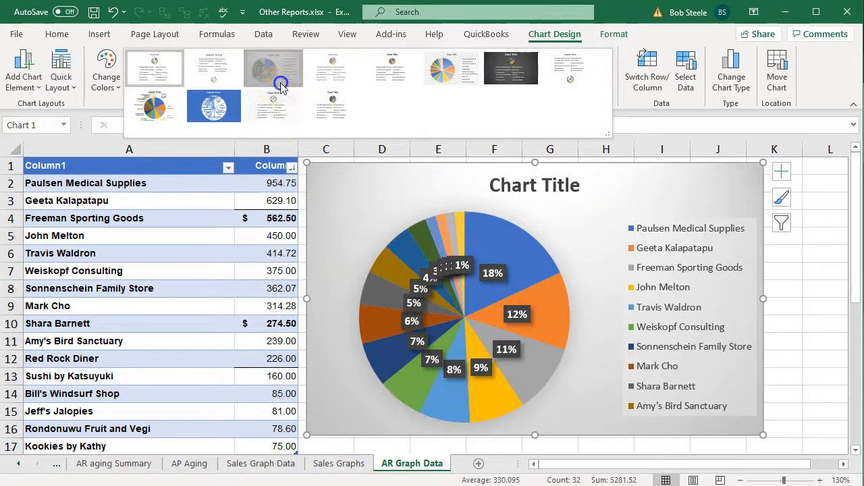
pyautogui.click(370, 222)
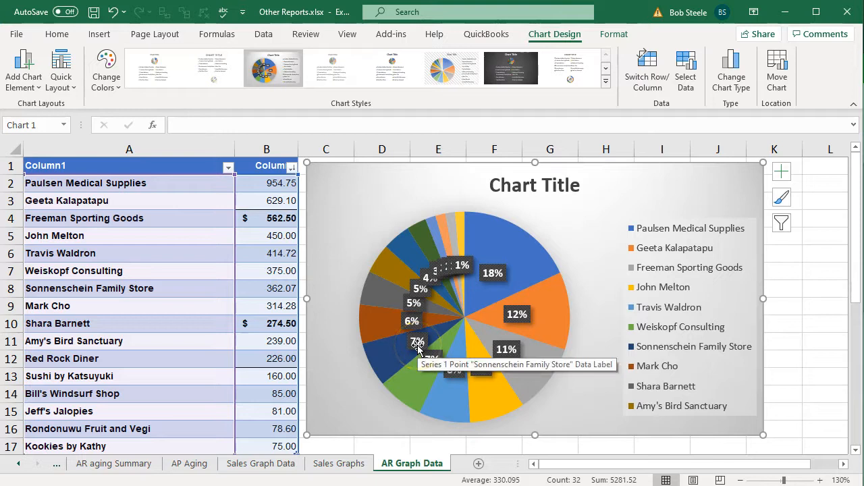
# Compare the sums of the smallest balances in B10:B17, B11:B17 and B13:B17 with the chart's small slices
pyautogui.click(153, 336)
pyautogui.scroll(-2, 153, 335)
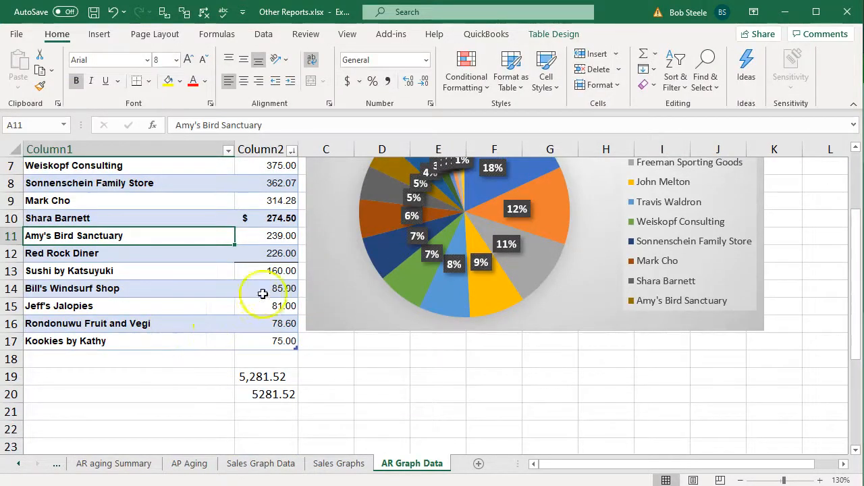
pyautogui.moveTo(270, 239); pyautogui.dragTo(268, 343)
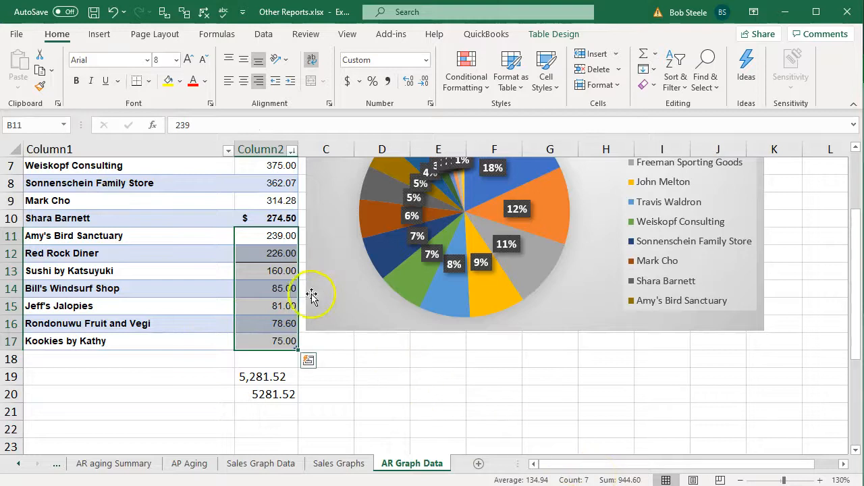
pyautogui.scroll(2, 308, 290)
pyautogui.scroll(-1, 294, 282)
pyautogui.moveTo(286, 271); pyautogui.dragTo(272, 395)
pyautogui.scroll(1, 537, 453)
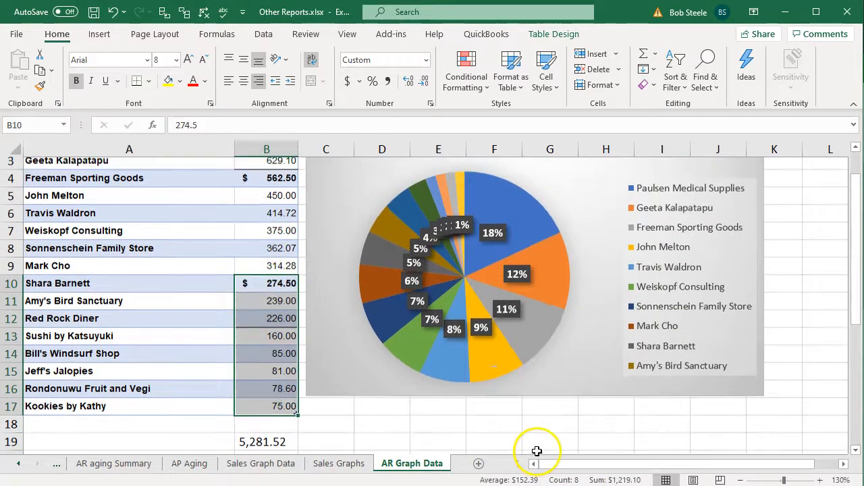
pyautogui.scroll(-1, 379, 389)
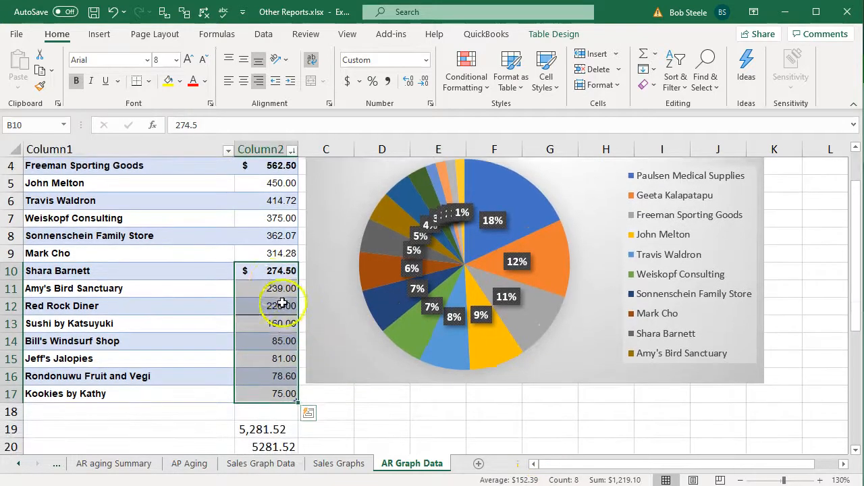
pyautogui.moveTo(272, 284); pyautogui.dragTo(276, 395)
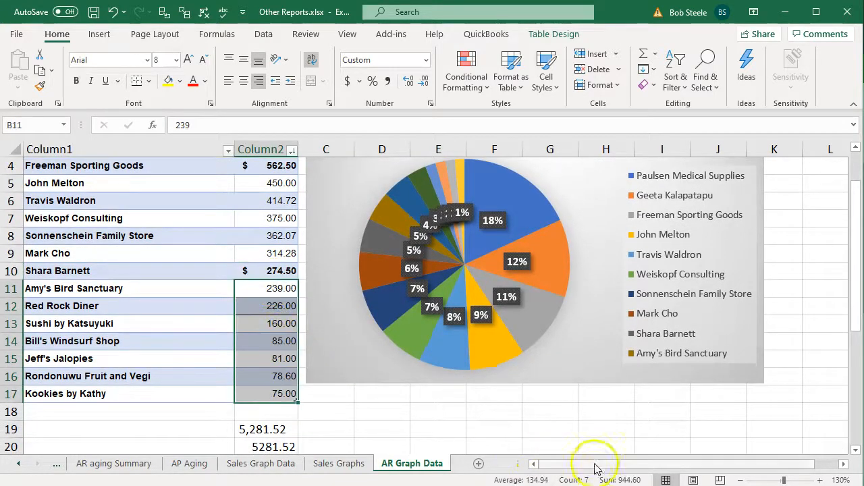
pyautogui.scroll(1, 368, 393)
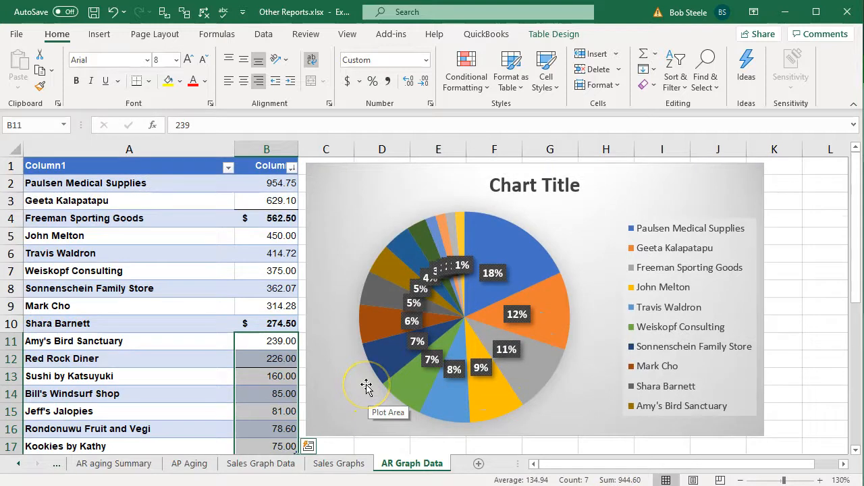
pyautogui.scroll(-1, 366, 384)
pyautogui.moveTo(270, 318); pyautogui.dragTo(273, 395)
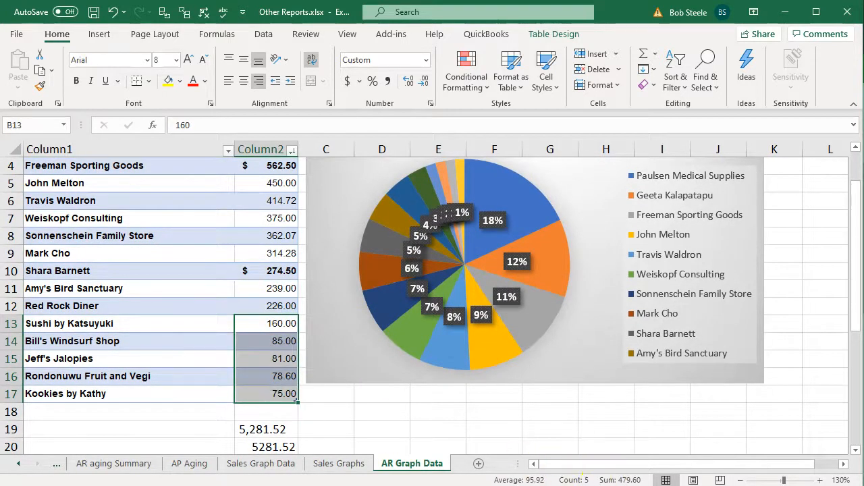
# Enter 479.6 in B13 as the combined small balance and clear the balances in B14:B17
pyautogui.click(262, 324)
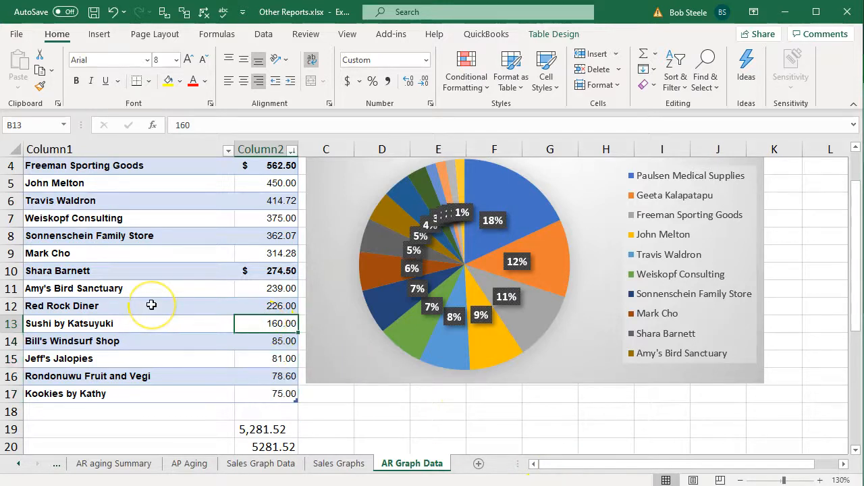
pyautogui.write('479.6')
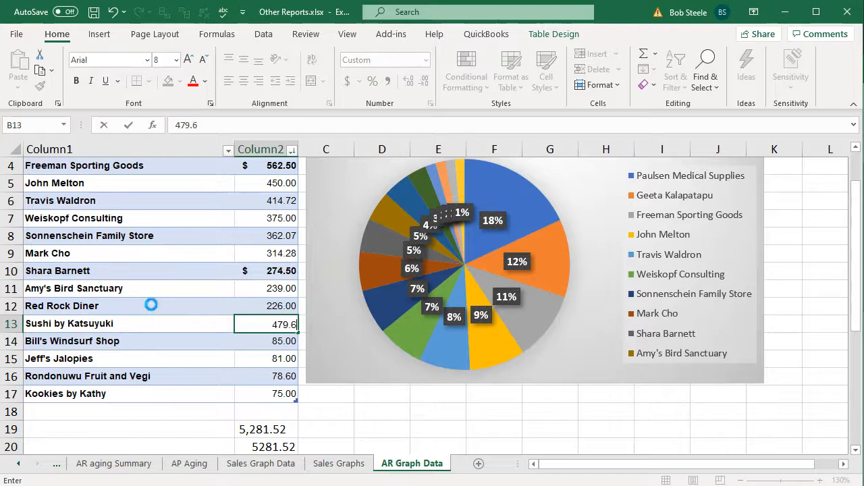
pyautogui.press('Return')
pyautogui.moveTo(273, 345); pyautogui.dragTo(278, 393)
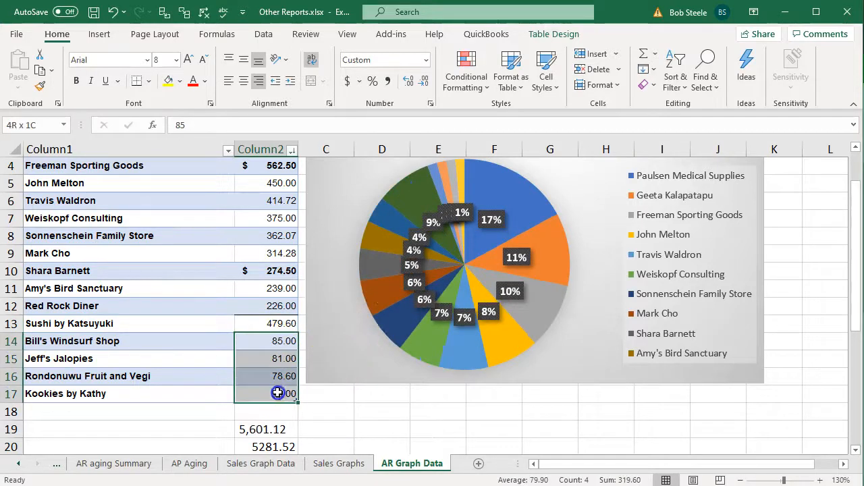
pyautogui.press('Delete')
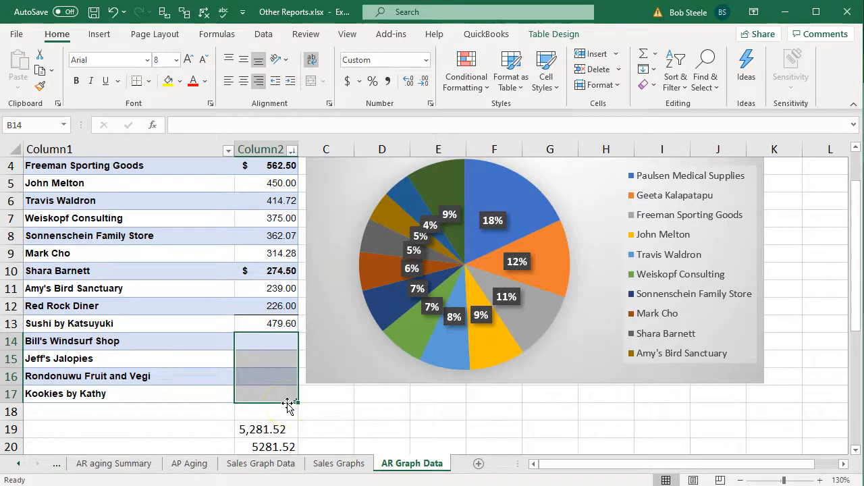
# Replace the customer name in A13 with Other and clear the names in A14:A17
pyautogui.click(177, 322)
pyautogui.write('Oteh')
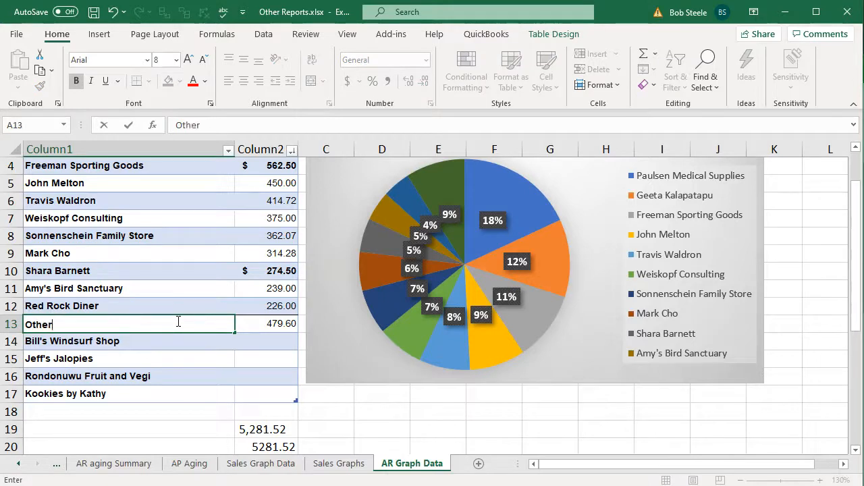
pyautogui.moveTo(152, 343); pyautogui.dragTo(152, 392)
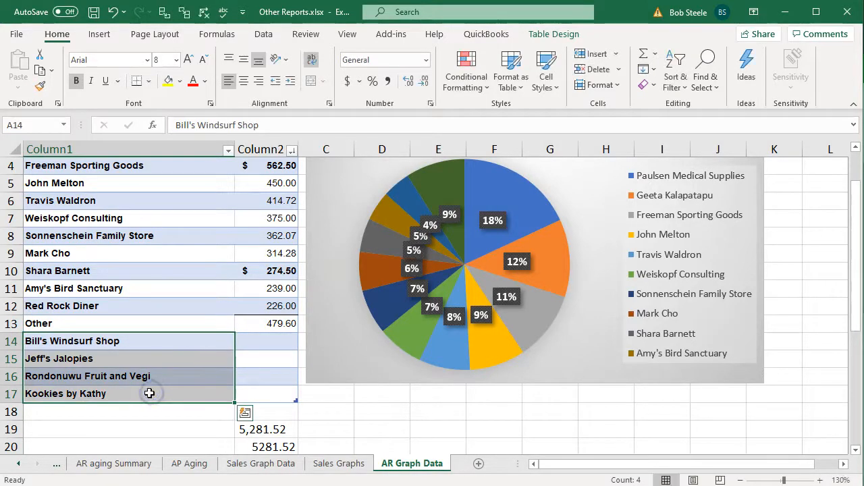
pyautogui.press('Delete')
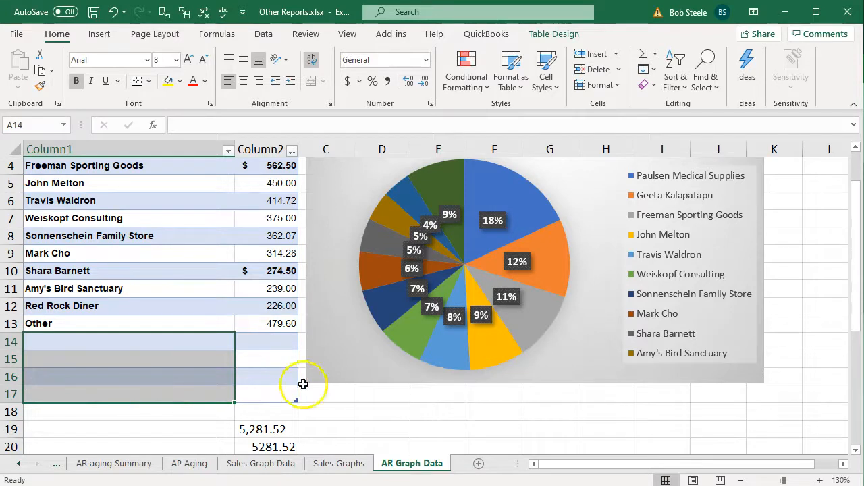
pyautogui.click(432, 428)
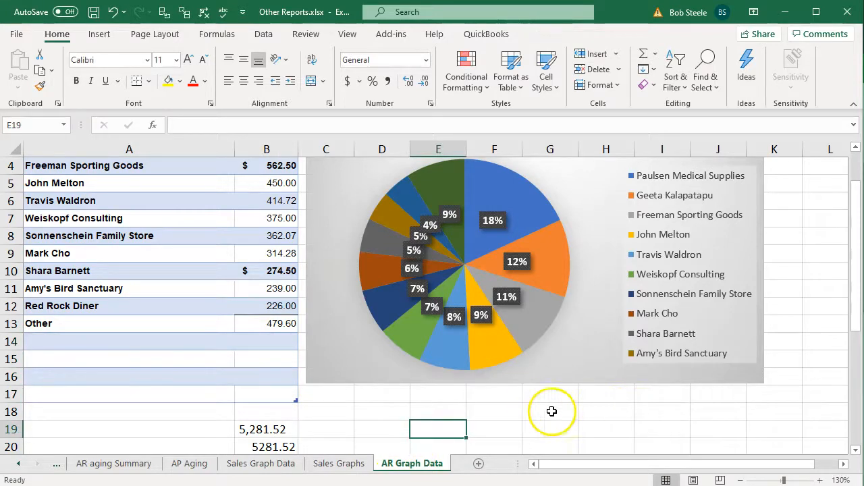
# Set the pie chart's data range to A2:B13 on the AR Graph Data sheet
pyautogui.click(333, 349)
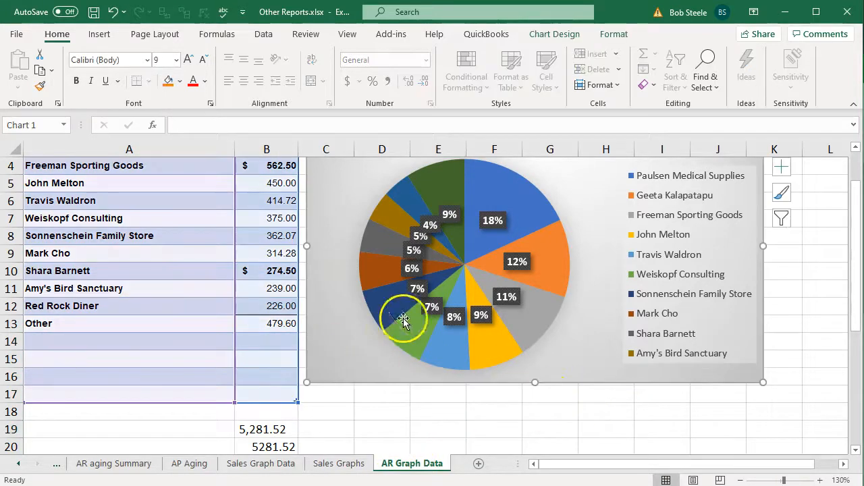
pyautogui.click(568, 37)
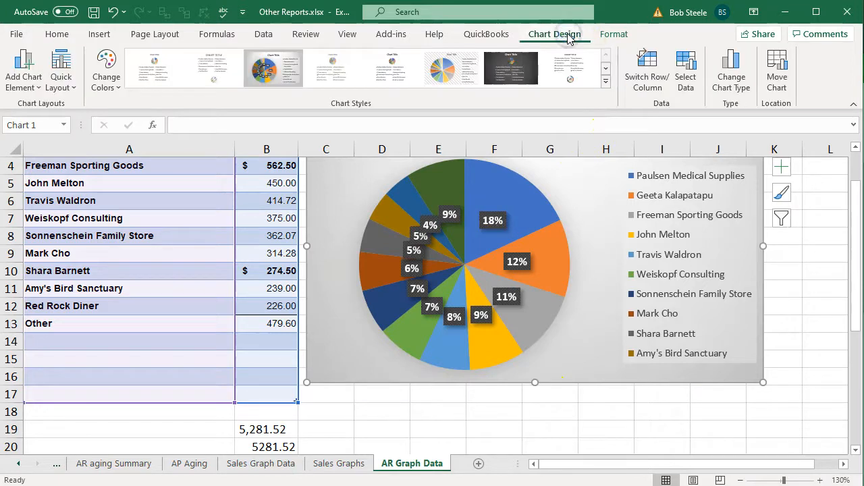
pyautogui.click(684, 71)
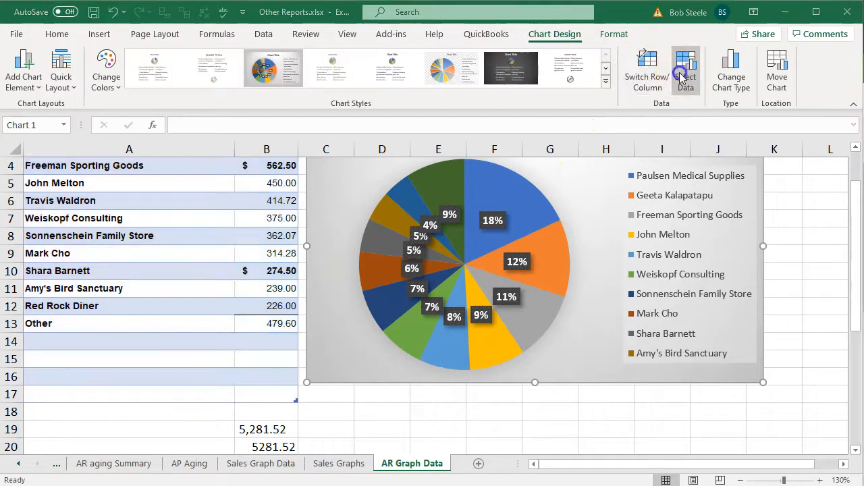
pyautogui.scroll(1, 73, 232)
pyautogui.moveTo(139, 183); pyautogui.dragTo(241, 382)
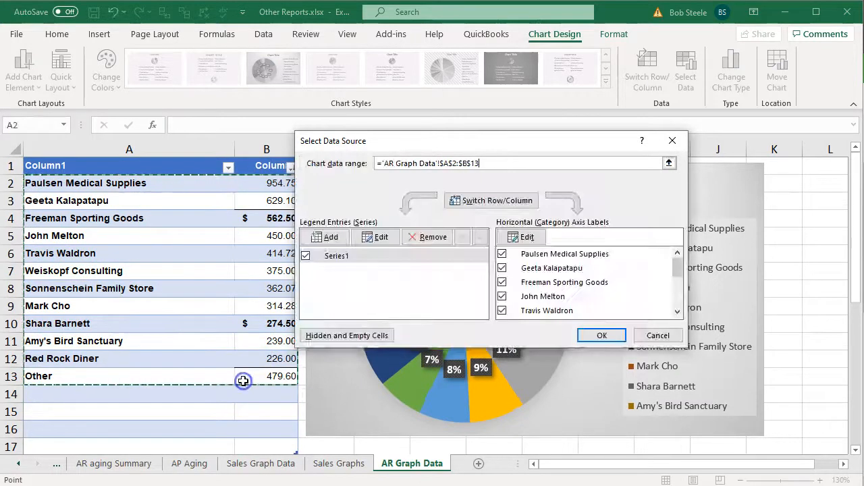
pyautogui.click(600, 336)
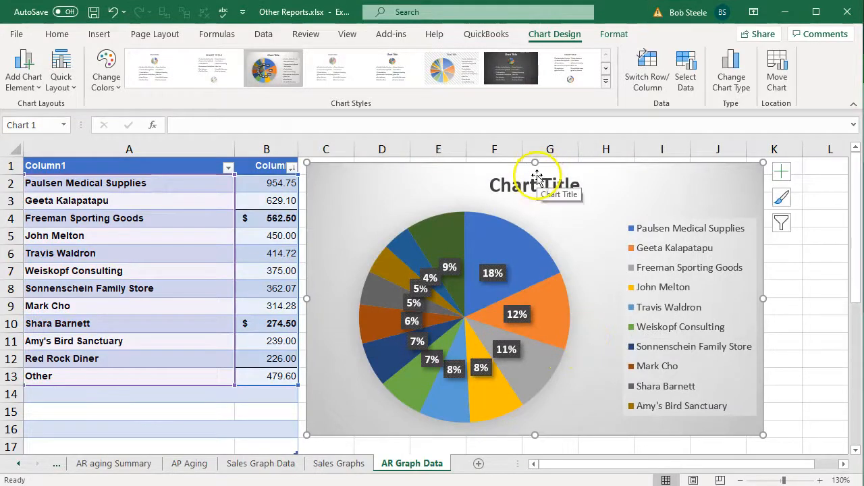
pyautogui.click(538, 182)
pyautogui.click(534, 195)
pyautogui.click(535, 202)
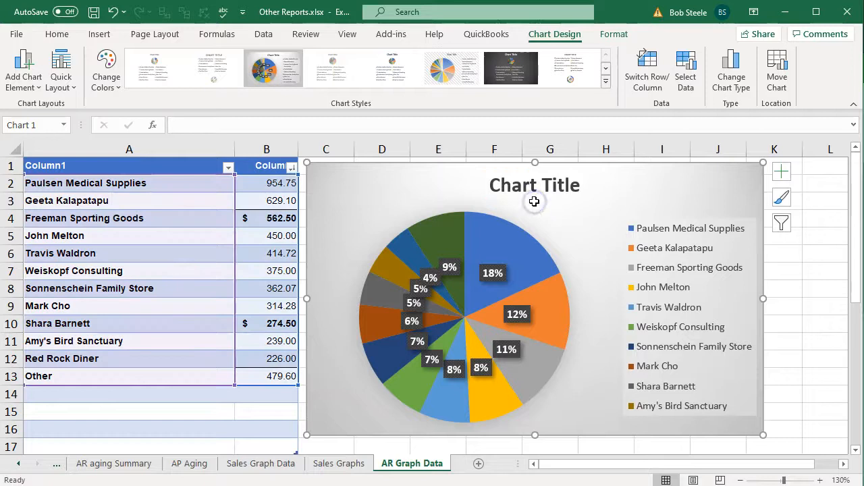
pyautogui.hotkey('ctrl', 'x')
pyautogui.click(111, 12)
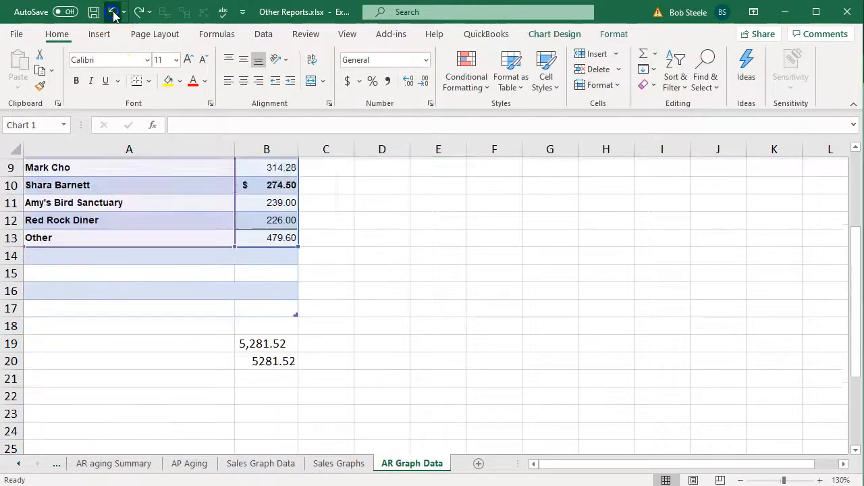
pyautogui.scroll(3, 480, 264)
# Delete the pie chart's title
pyautogui.click(527, 187)
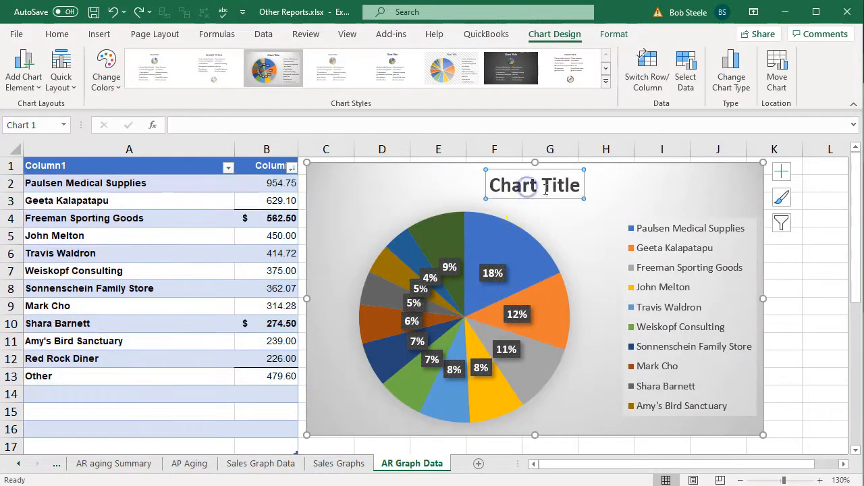
pyautogui.press('Delete')
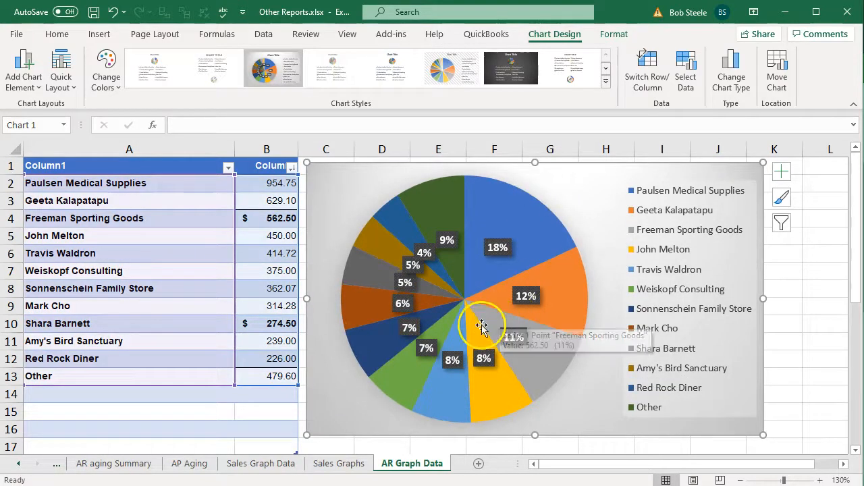
# Add a new worksheet after AR Graph Data and name it AR Graphs
pyautogui.click(479, 464)
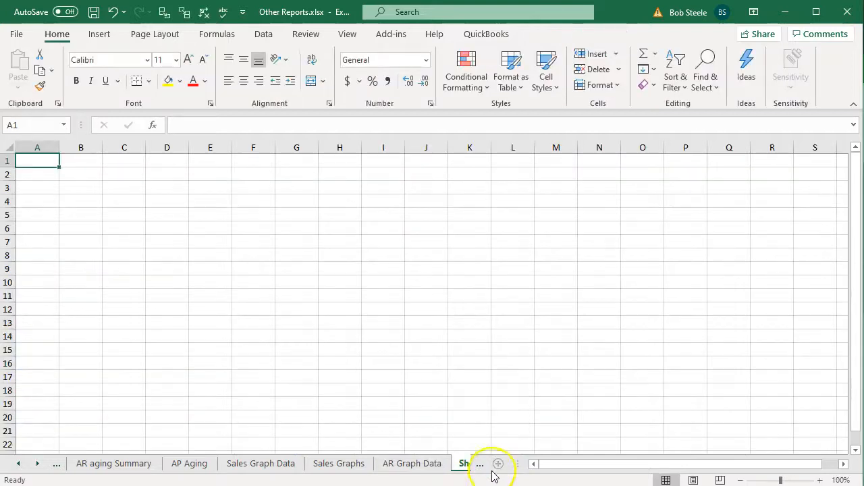
pyautogui.click(411, 464)
pyautogui.click(466, 464)
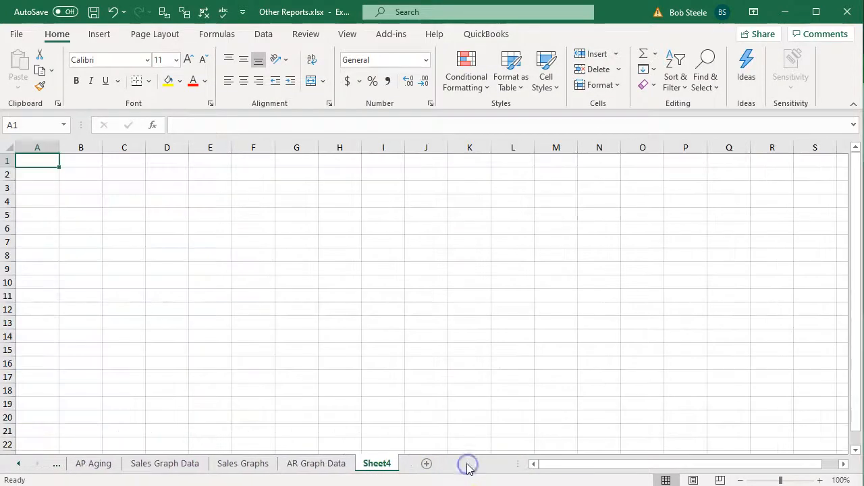
pyautogui.doubleClick(384, 465)
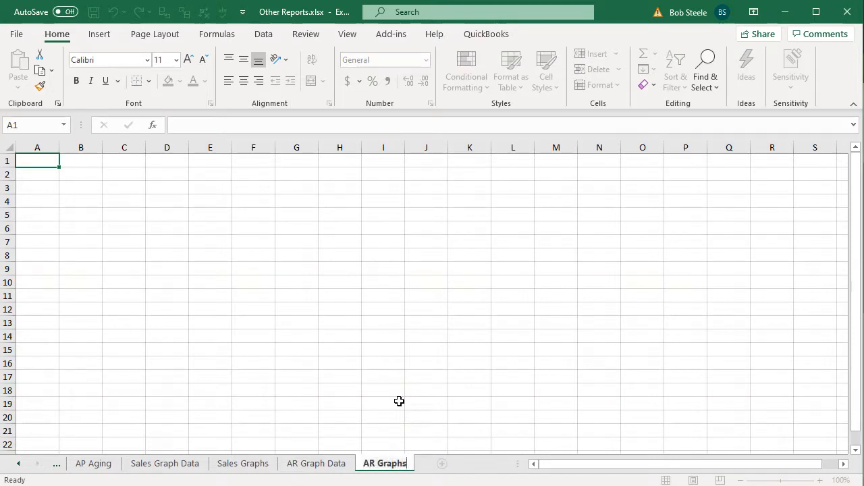
pyautogui.write('AR Graphs')
pyautogui.click(399, 401)
# Copy the pie chart from the AR Graph Data sheet and paste it at A1 on the AR Graphs sheet
pyautogui.click(337, 464)
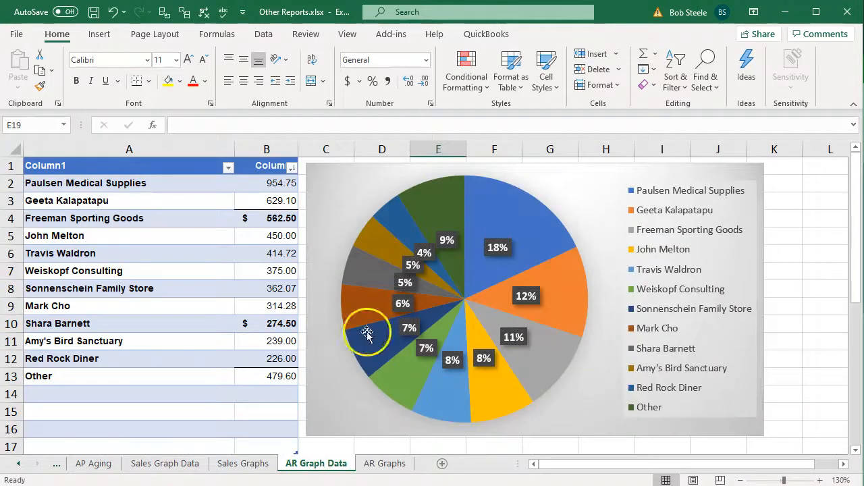
pyautogui.rightClick(339, 188)
pyautogui.click(324, 184)
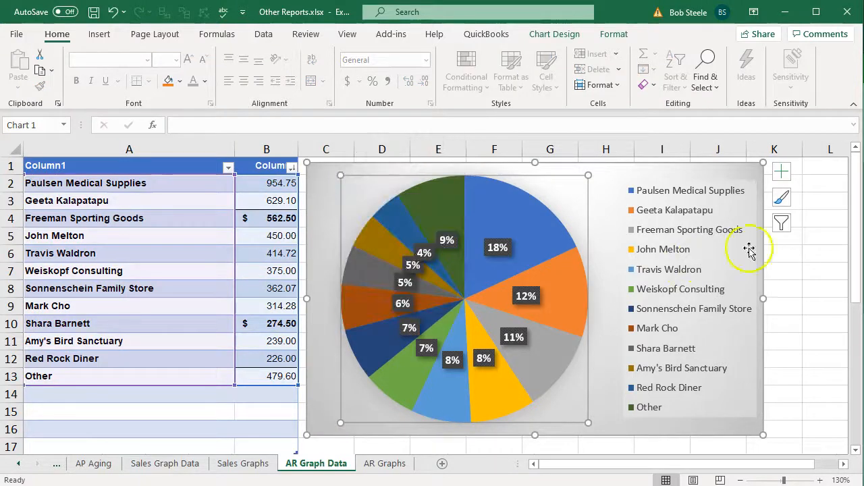
pyautogui.click(807, 291)
pyautogui.click(325, 196)
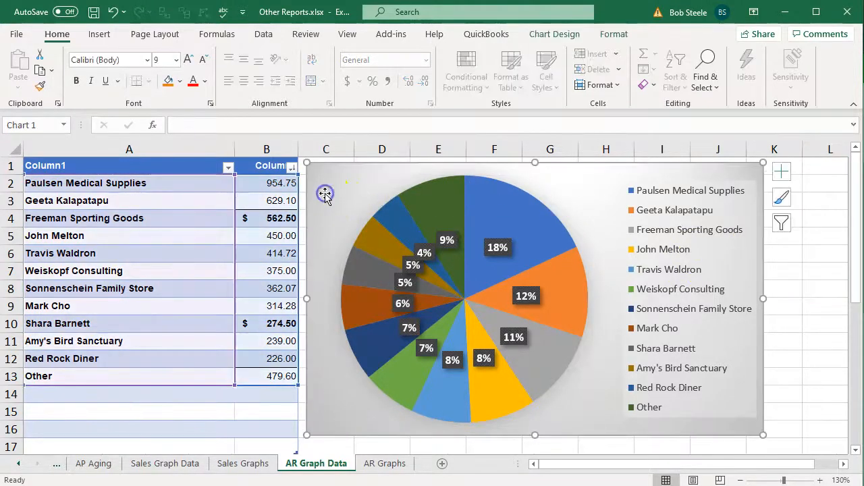
pyautogui.click(370, 465)
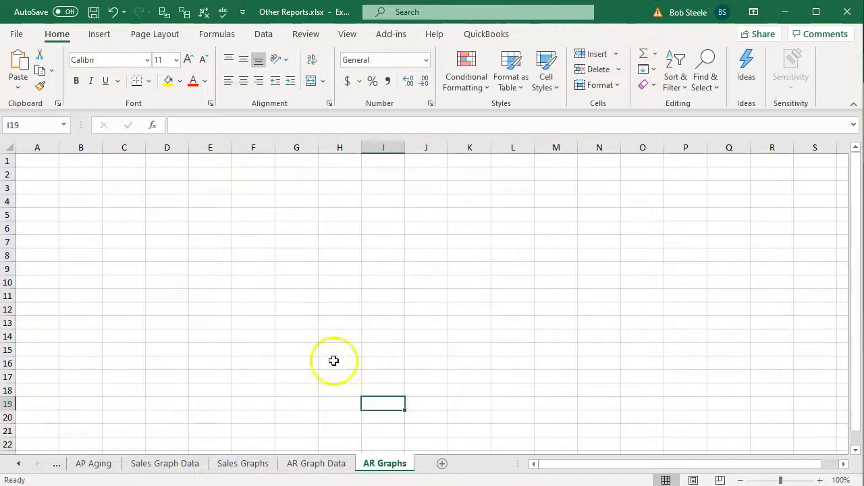
pyautogui.click(36, 160)
pyautogui.hotkey('ctrl', 'v')
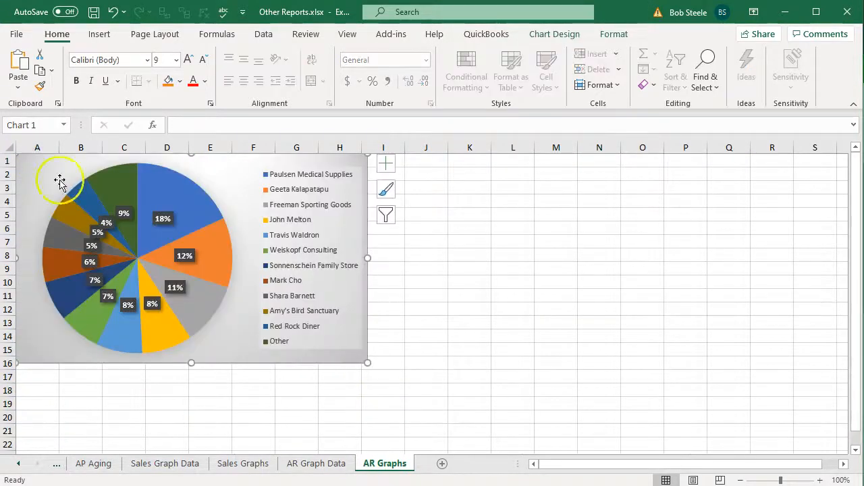
# Show the AR Graphs sheet in Page Layout view, then return it to Normal view with page breaks marked
pyautogui.click(701, 480)
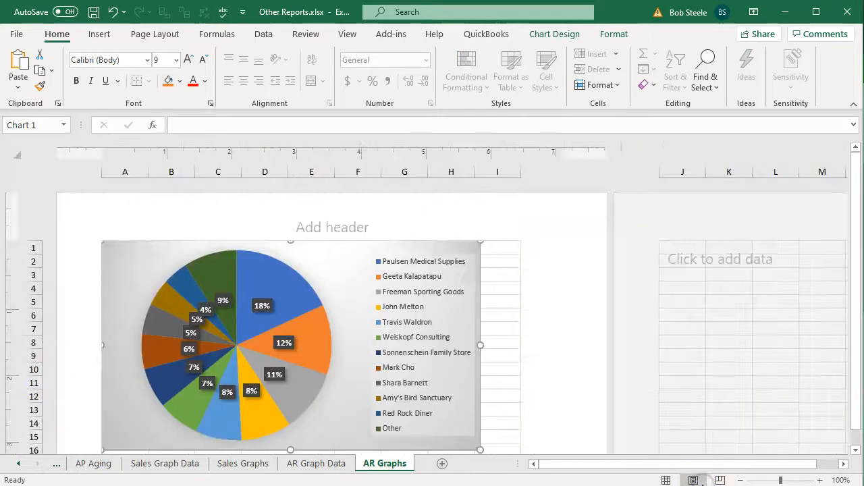
pyautogui.click(665, 481)
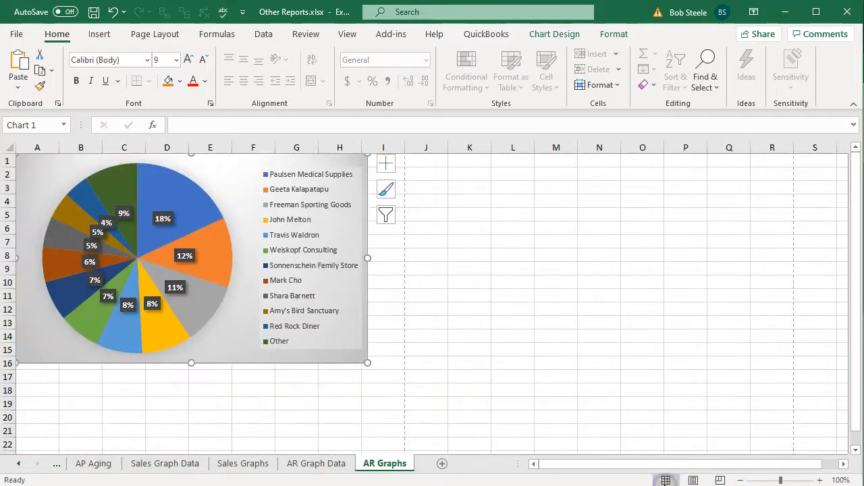
pyautogui.click(307, 405)
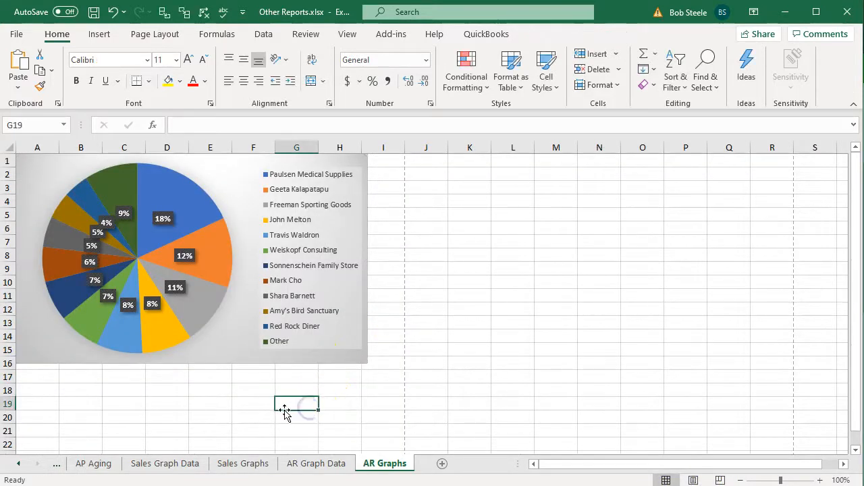
# Hide the AR Graph Data sheet
pyautogui.click(315, 463)
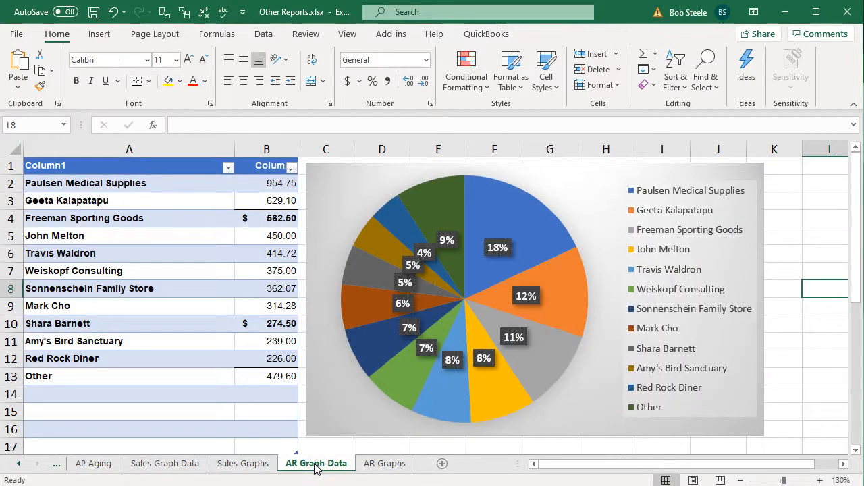
pyautogui.rightClick(316, 466)
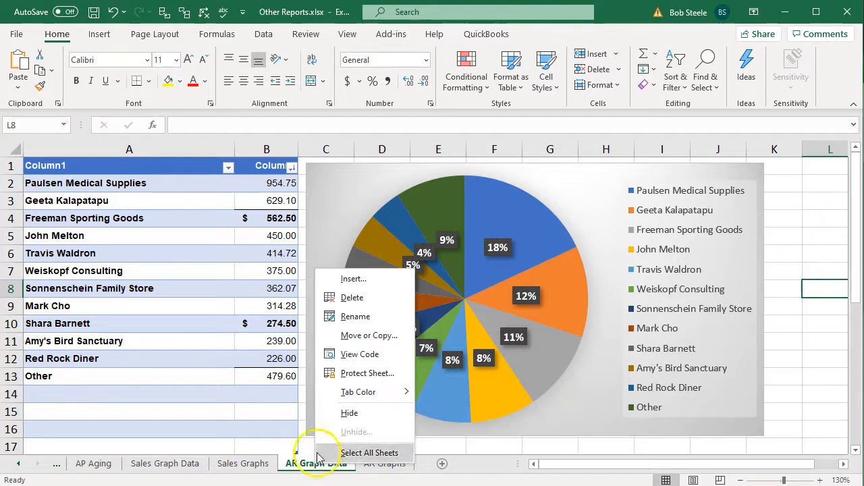
pyautogui.click(323, 414)
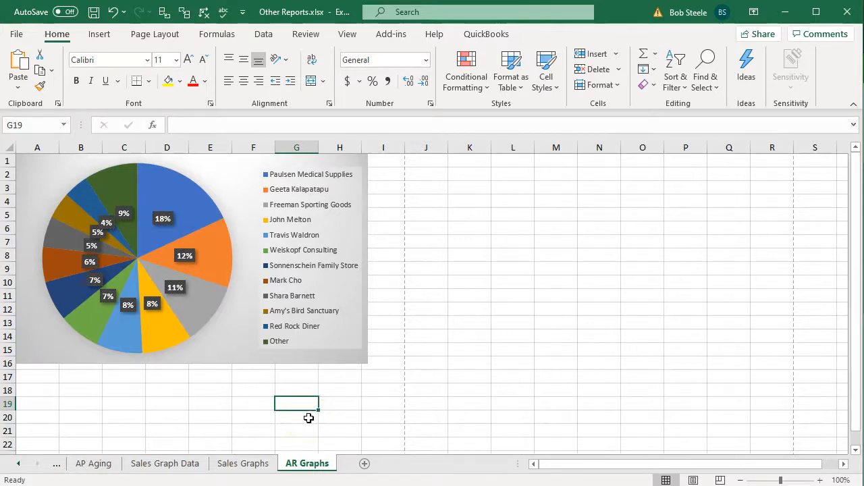
# Group the Sales Graphs and AR Graphs sheets, and unhide the AR Graph Data sheet
pyautogui.click(261, 465)
pyautogui.keyDown('ctrl'); pyautogui.click(320, 466); pyautogui.keyUp('ctrl')
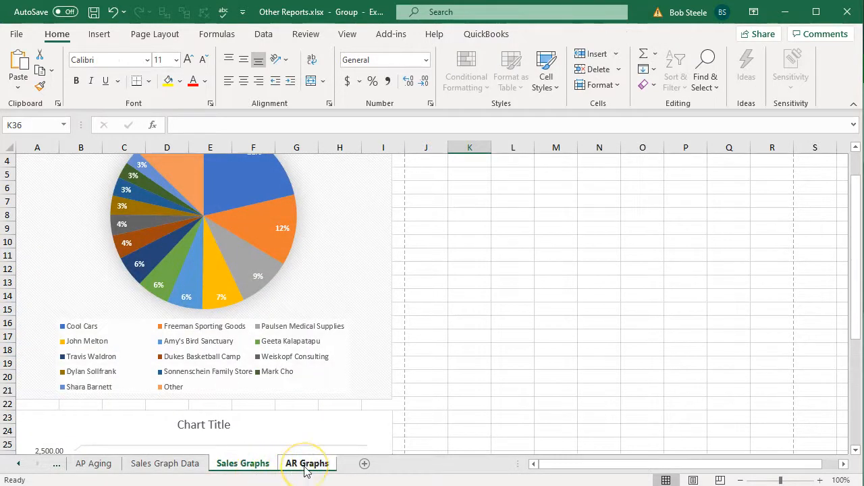
pyautogui.rightClick(304, 470)
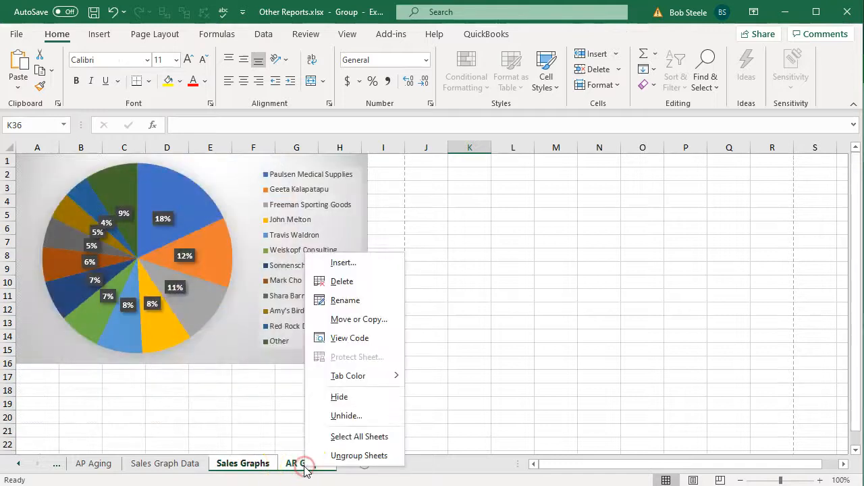
pyautogui.click(335, 423)
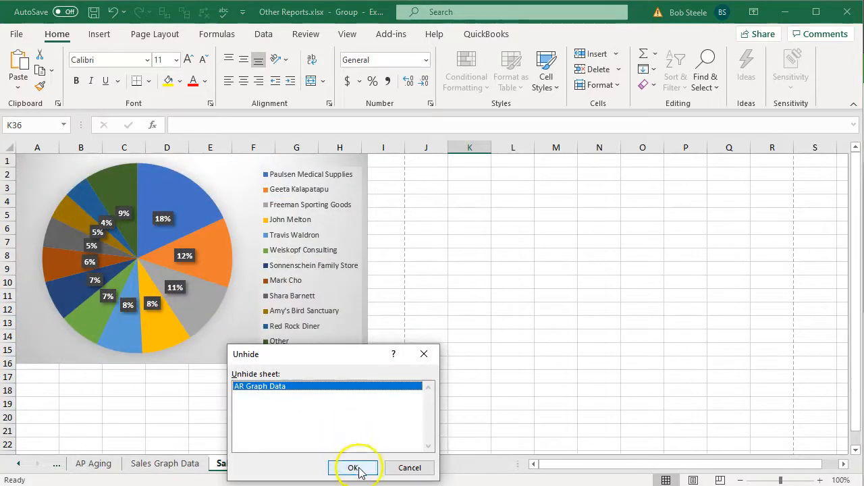
pyautogui.click(351, 467)
pyautogui.click(277, 412)
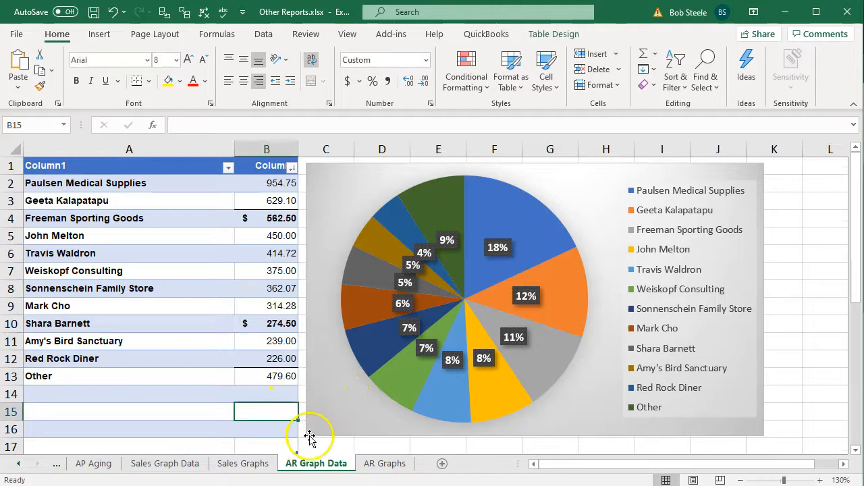
# Insert a 3-D column chart from the customer balances in A2:B13 on the AR Graph Data sheet
pyautogui.moveTo(121, 185); pyautogui.dragTo(251, 372)
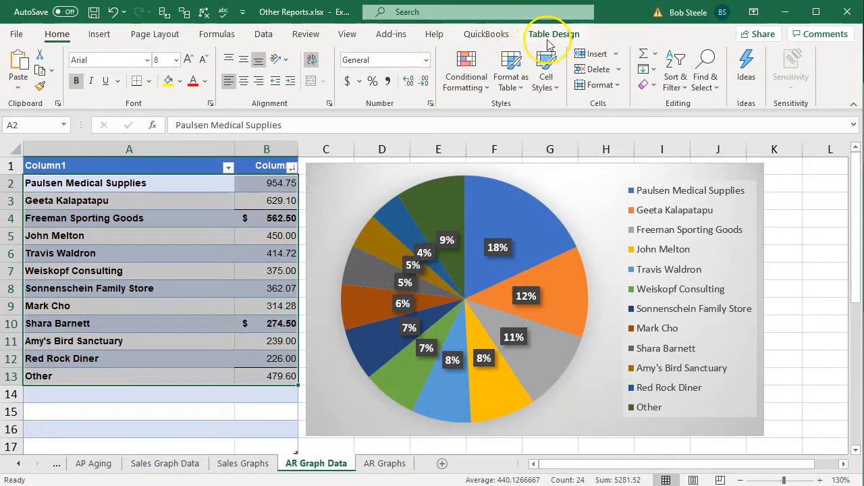
pyautogui.click(110, 35)
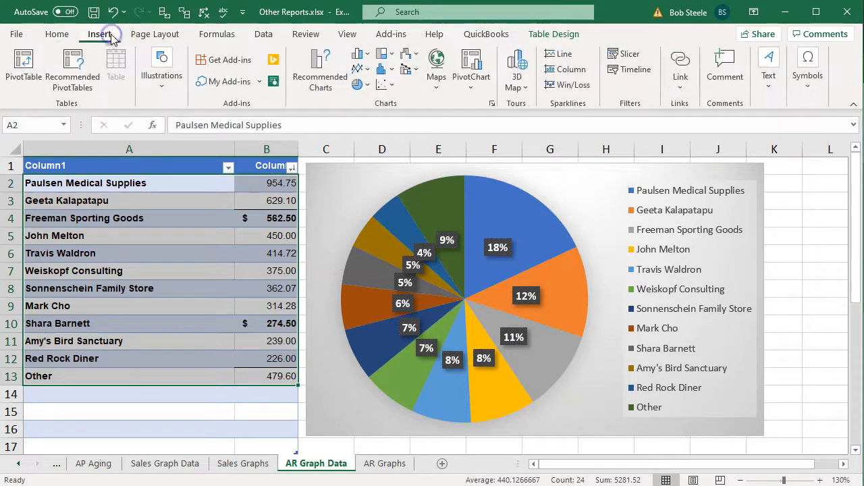
pyautogui.click(361, 54)
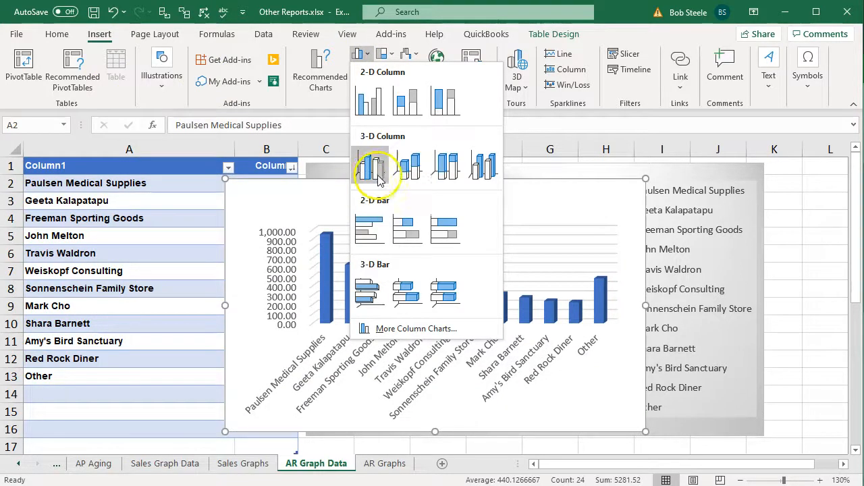
pyautogui.click(405, 172)
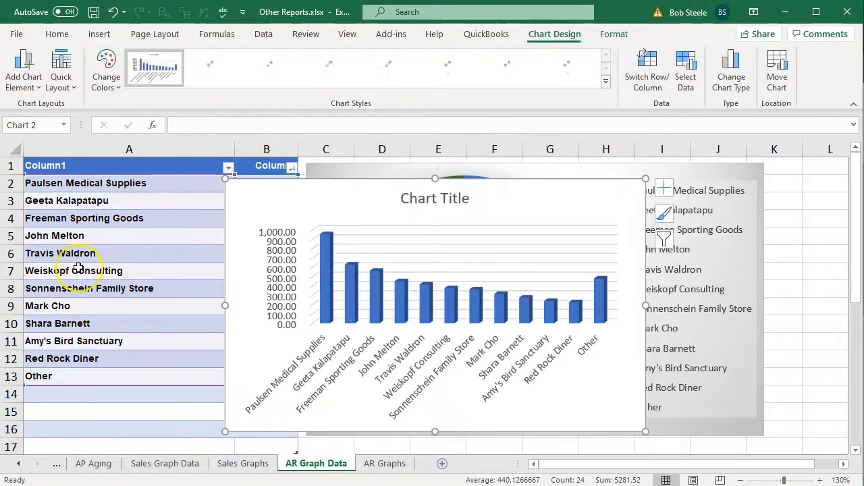
pyautogui.scroll(-2, 78, 268)
pyautogui.scroll(-1, 78, 268)
pyautogui.moveTo(235, 216); pyautogui.dragTo(229, 364)
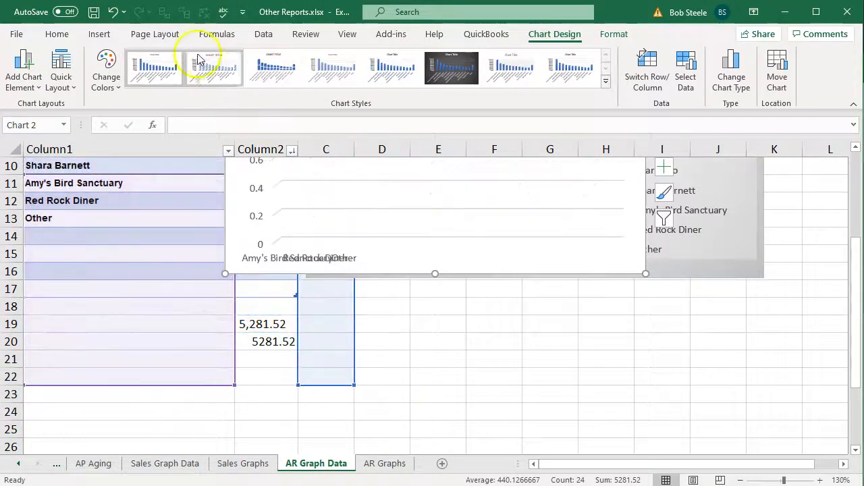
pyautogui.click(112, 11)
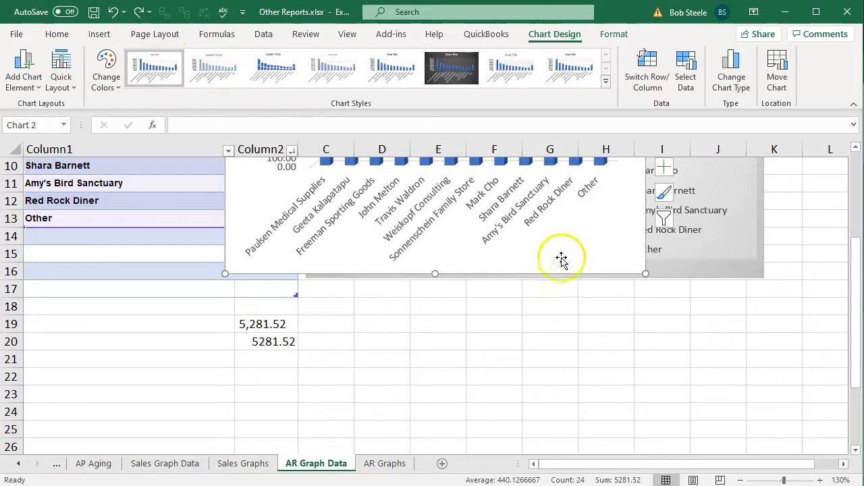
pyautogui.moveTo(559, 261); pyautogui.dragTo(576, 284)
pyautogui.moveTo(628, 396); pyautogui.dragTo(675, 375)
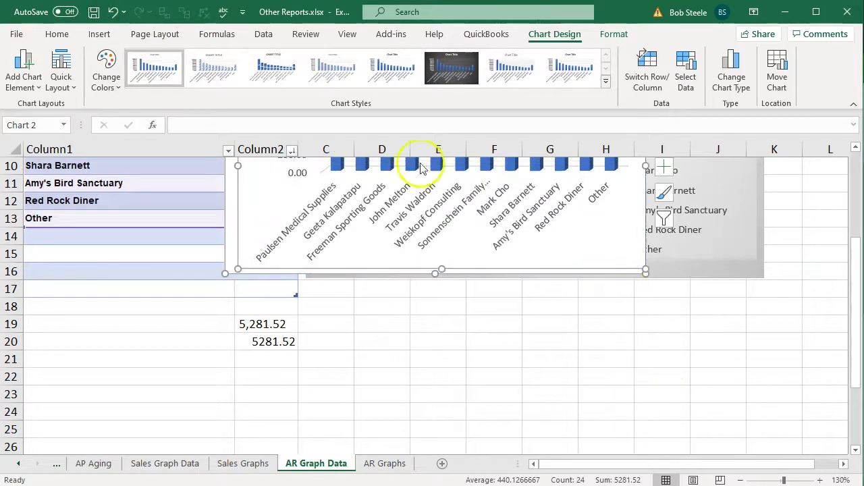
pyautogui.click(113, 12)
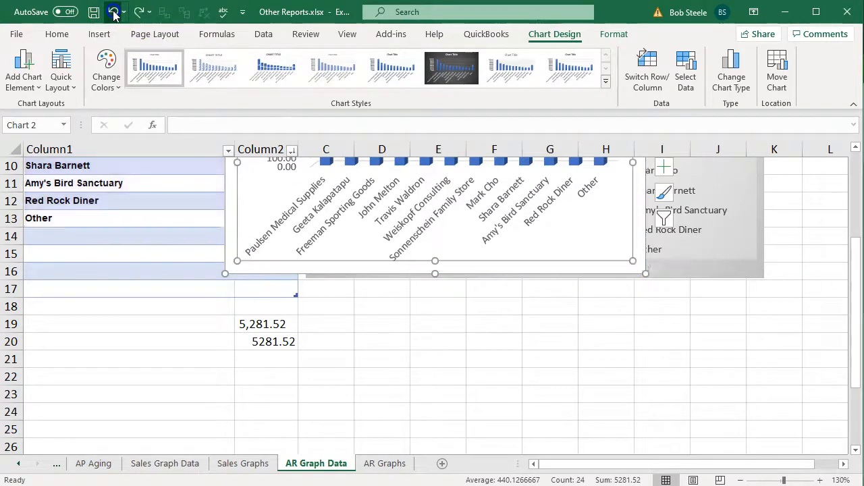
# Move the 3-D column chart into the empty area directly below the pie chart on the AR Graph Data sheet
pyautogui.moveTo(696, 363); pyautogui.dragTo(688, 355)
pyautogui.click(637, 251)
pyautogui.moveTo(645, 237); pyautogui.dragTo(702, 394)
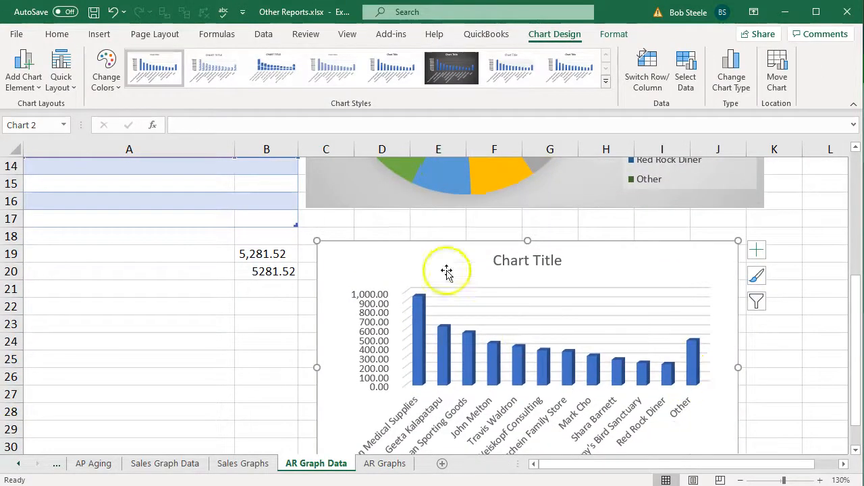
pyautogui.moveTo(375, 245); pyautogui.dragTo(365, 222)
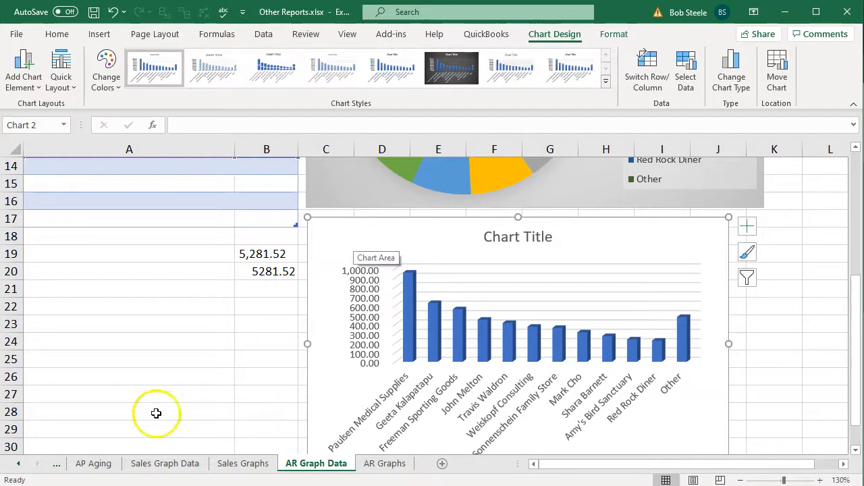
# Shorten the pie chart to end at about row 14 and move the column chart up directly beneath it
pyautogui.scroll(5, 119, 360)
pyautogui.scroll(-1, 120, 361)
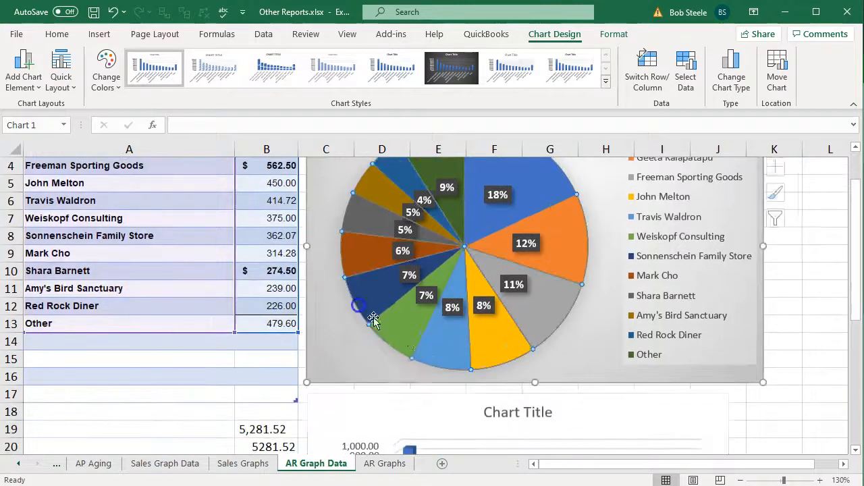
pyautogui.click(763, 377)
pyautogui.moveTo(764, 381); pyautogui.dragTo(763, 344)
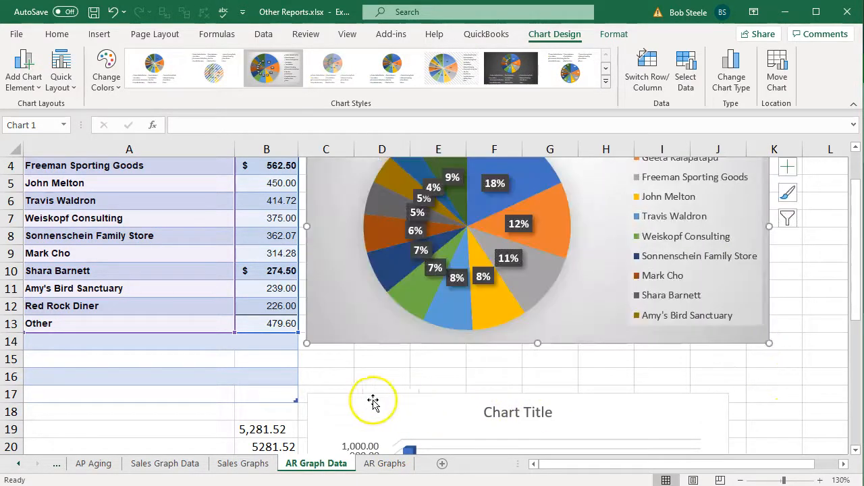
pyautogui.click(339, 402)
pyautogui.moveTo(332, 398); pyautogui.dragTo(331, 353)
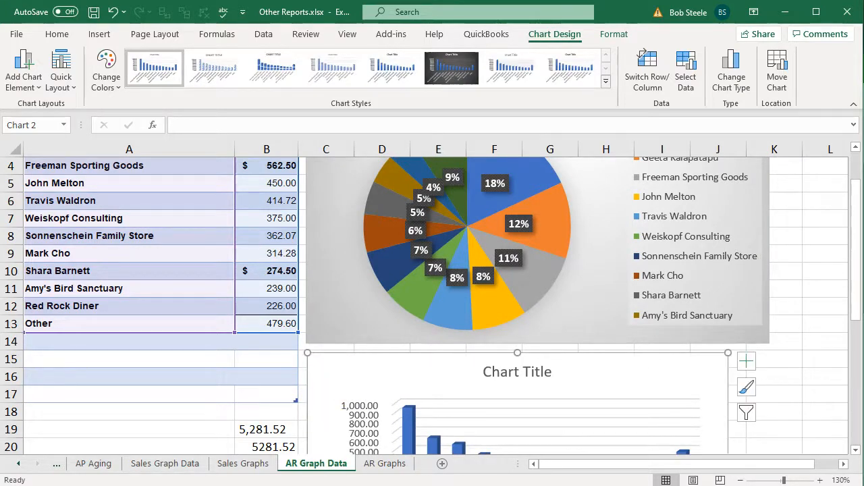
# Paste the column chart at A17 on the AR Graphs sheet with the destination theme, and enlarge it to about column I, row 33
pyautogui.click(381, 463)
pyautogui.click(44, 380)
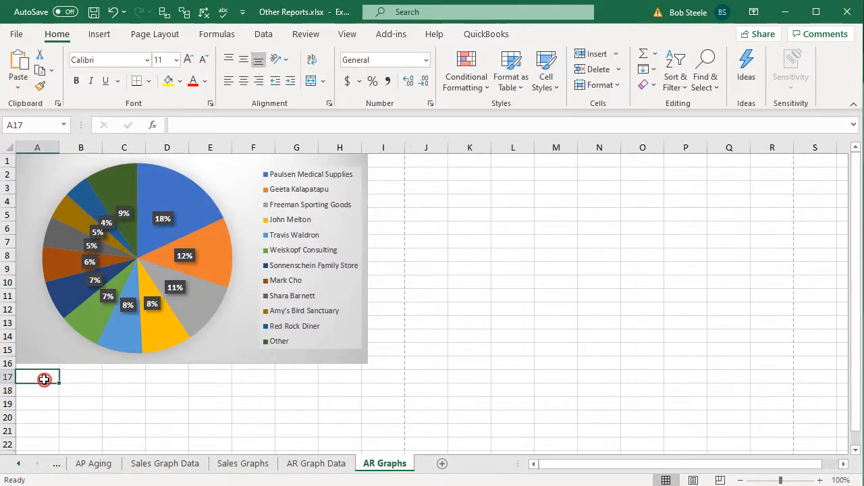
pyautogui.rightClick(44, 380)
pyautogui.click(78, 93)
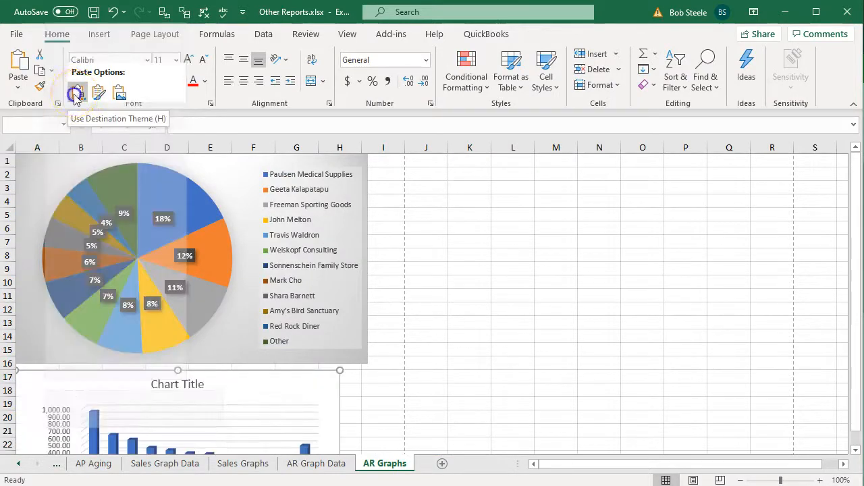
pyautogui.scroll(-4, 432, 196)
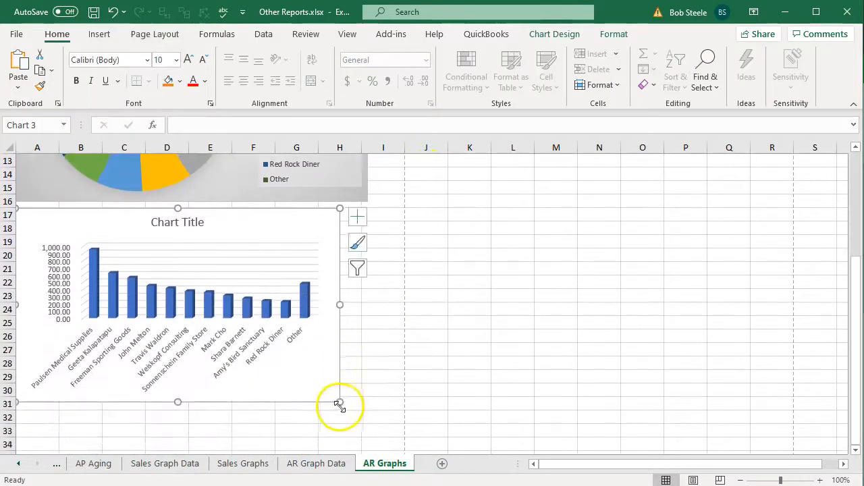
pyautogui.moveTo(340, 403); pyautogui.dragTo(385, 431)
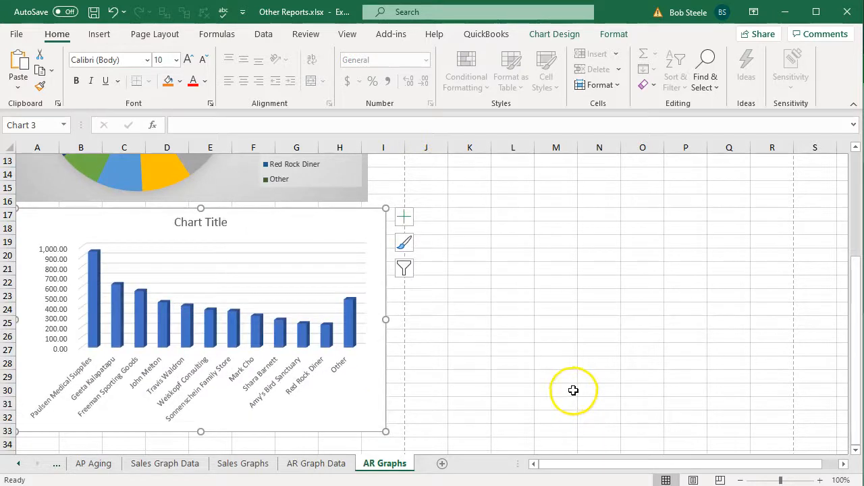
# Run the Vendor Balance Summary report in QuickBooks with a custom period as of 12/31/2019
pyautogui.moveTo(645, 485)
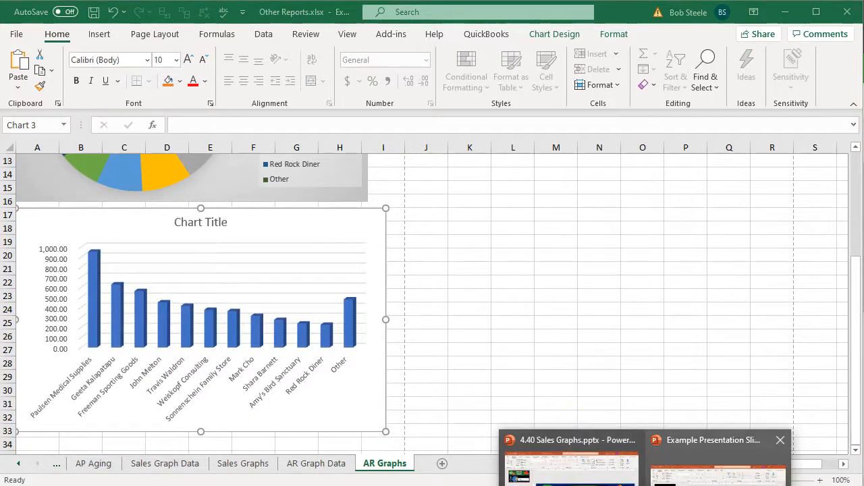
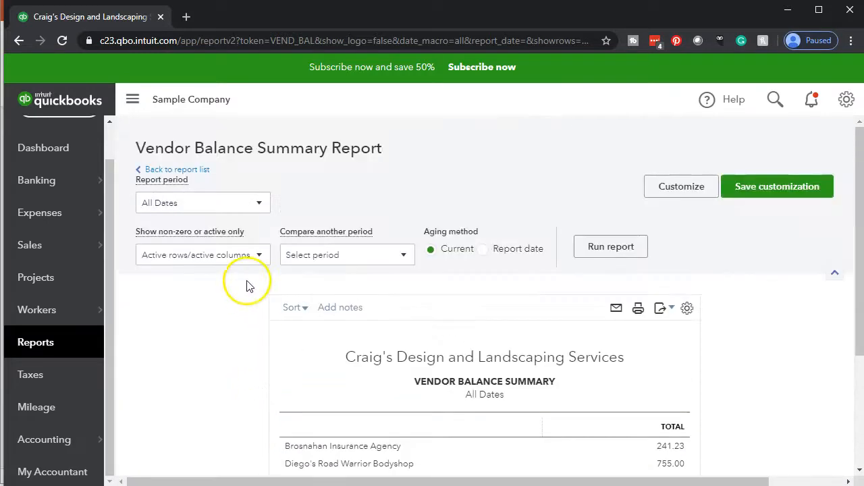
pyautogui.click(250, 205)
pyautogui.click(193, 249)
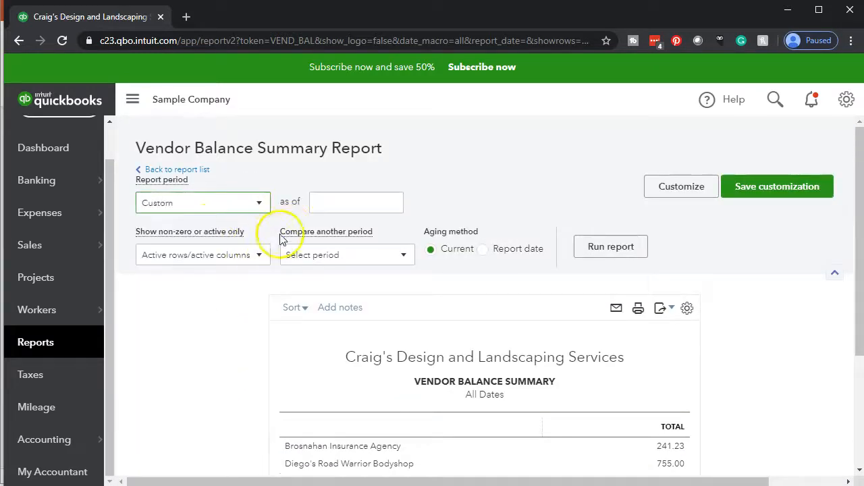
pyautogui.click(329, 210)
pyautogui.write('123119')
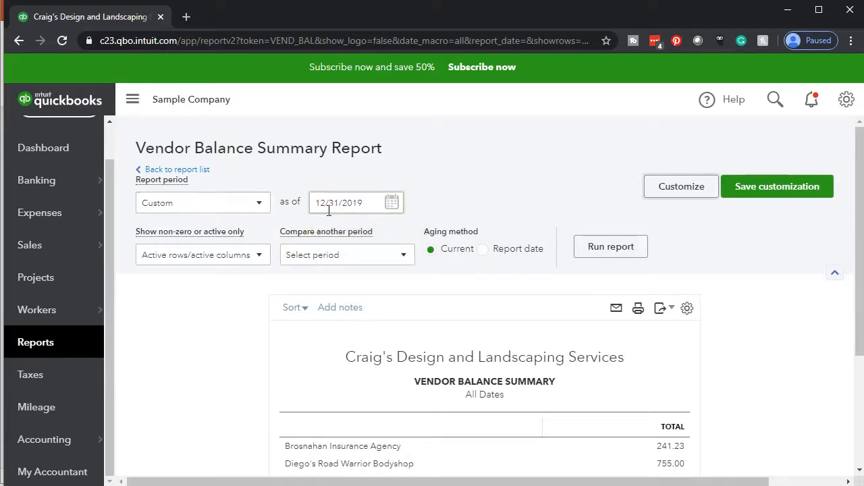
pyautogui.click(609, 246)
pyautogui.scroll(-2, 578, 248)
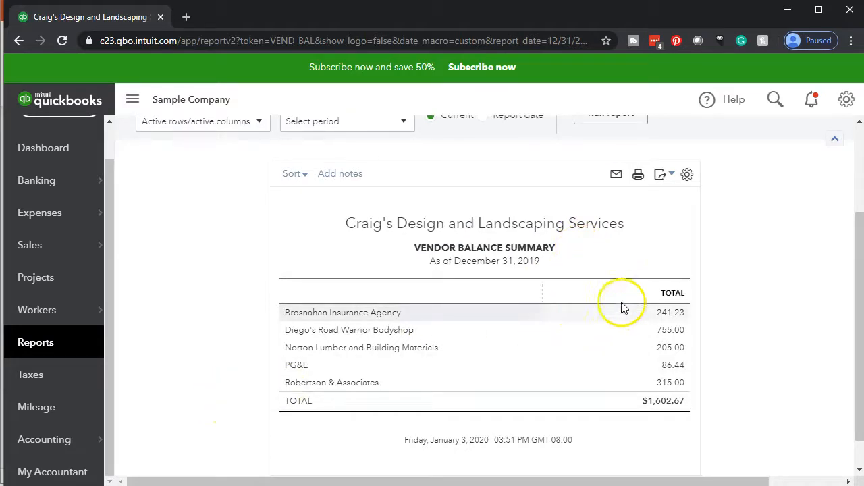
# Export the Vendor Balance Summary report to Excel and open the downloaded workbook
pyautogui.click(667, 177)
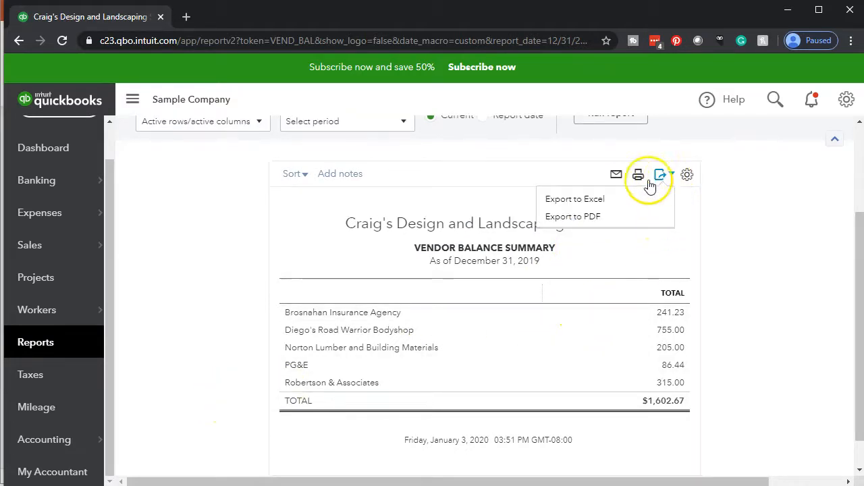
pyautogui.click(614, 201)
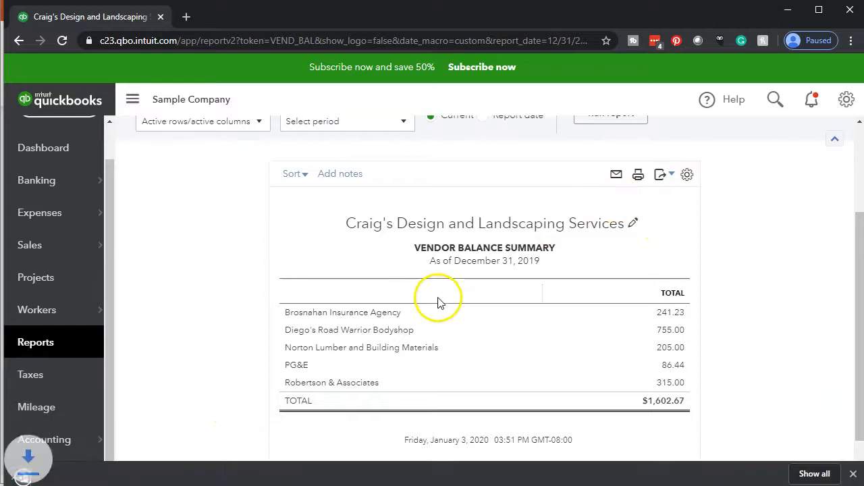
pyautogui.click(75, 475)
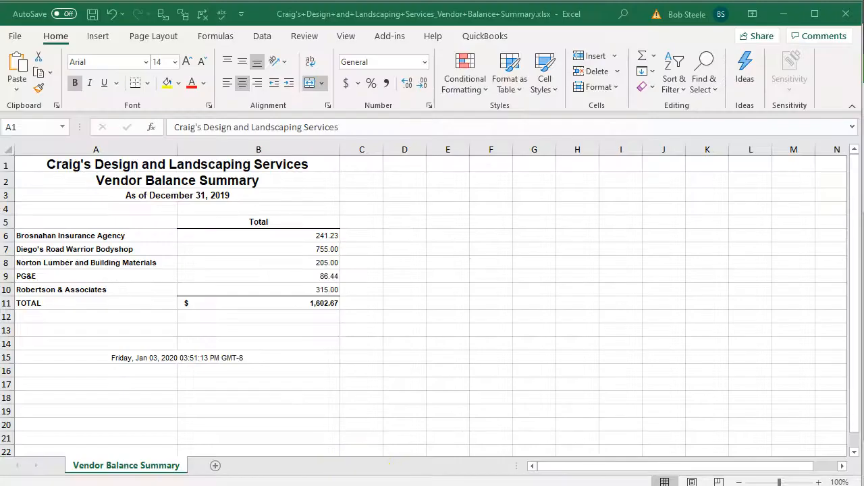
# Add a new sheet after AR Graphs in Other Reports.xlsx, and copy the entire Vendor Balance Summary sheet from the exported workbook
pyautogui.click(364, 469)
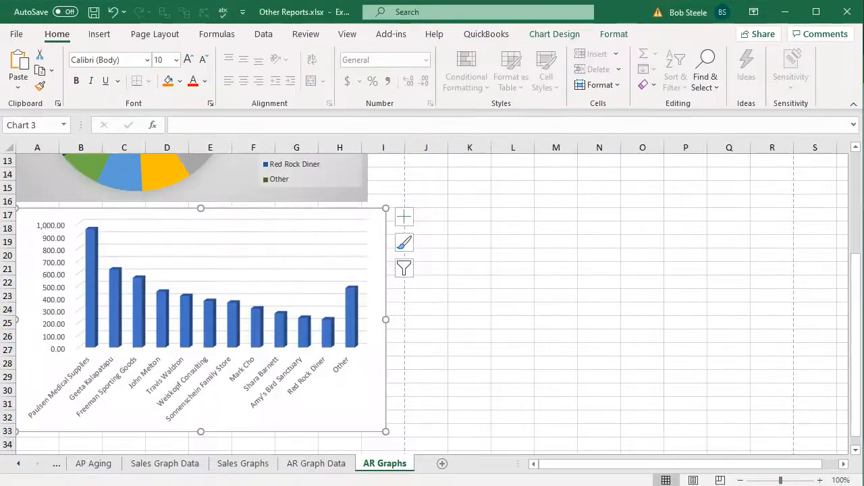
pyautogui.click(443, 464)
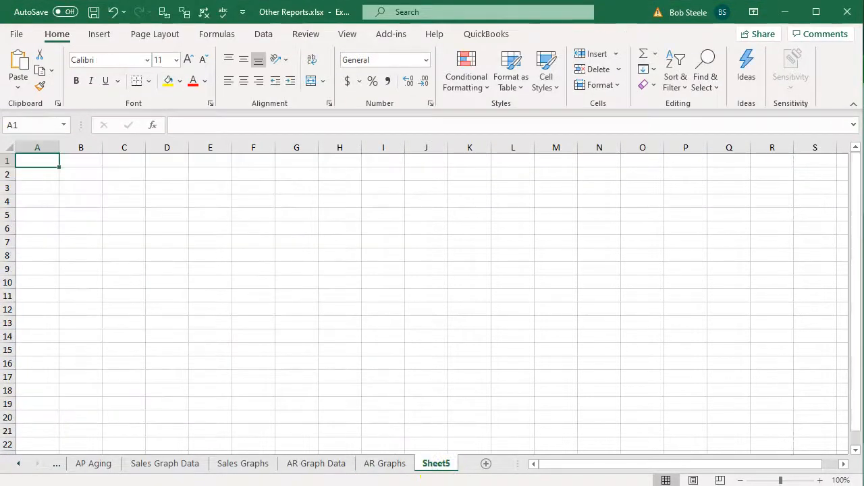
pyautogui.moveTo(420, 481)
pyautogui.click(513, 467)
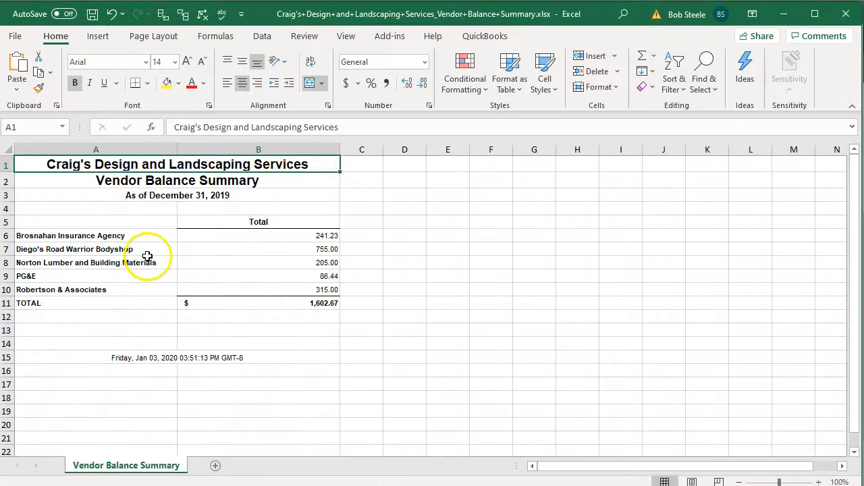
pyautogui.click(7, 149)
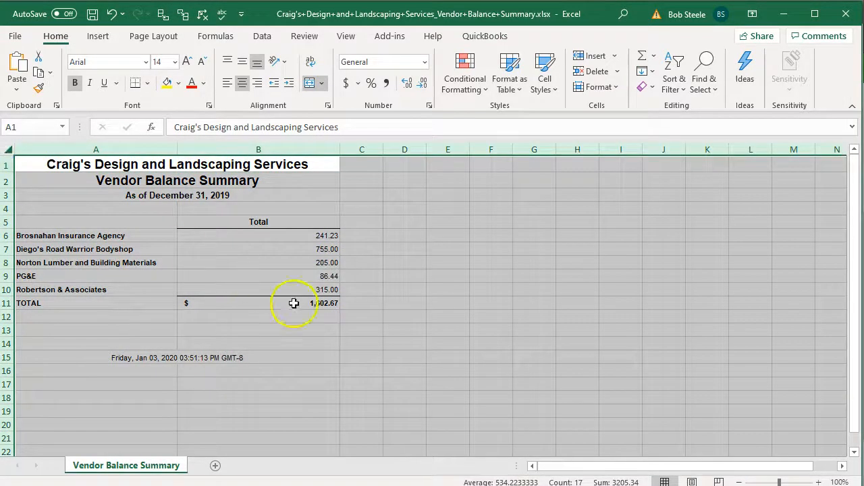
pyautogui.rightClick(369, 353)
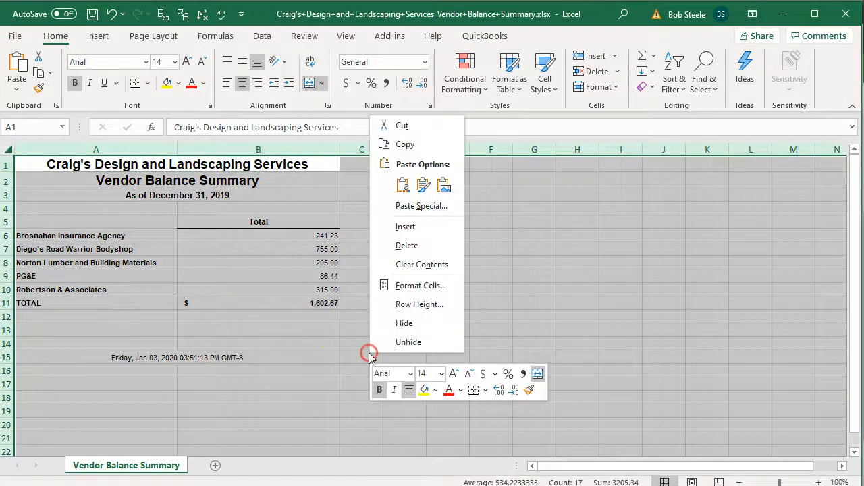
pyautogui.click(393, 143)
# Paste the copied vendor balance report at A1 on the new sheet in Other Reports.xlsx
pyautogui.moveTo(420, 481)
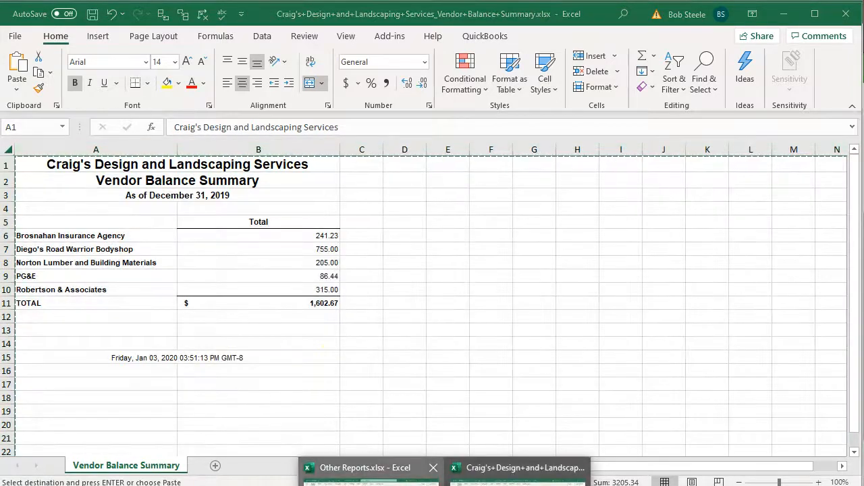
pyautogui.click(365, 468)
pyautogui.click(48, 155)
pyautogui.rightClick(47, 154)
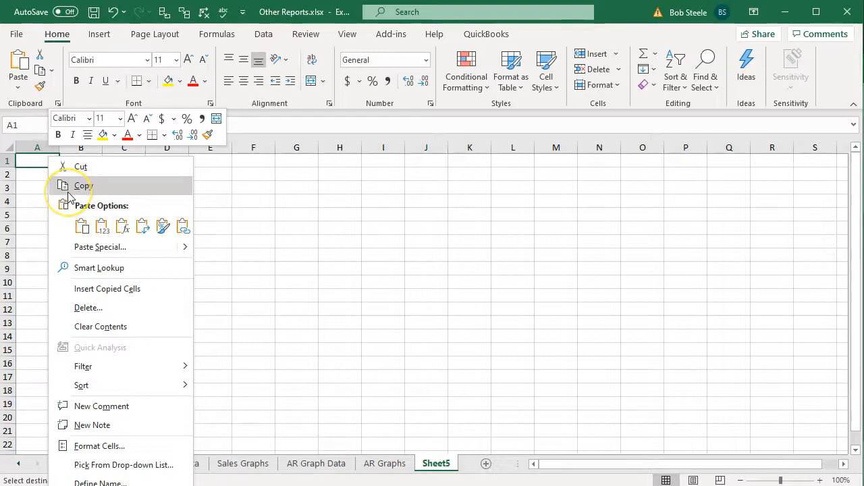
pyautogui.click(80, 227)
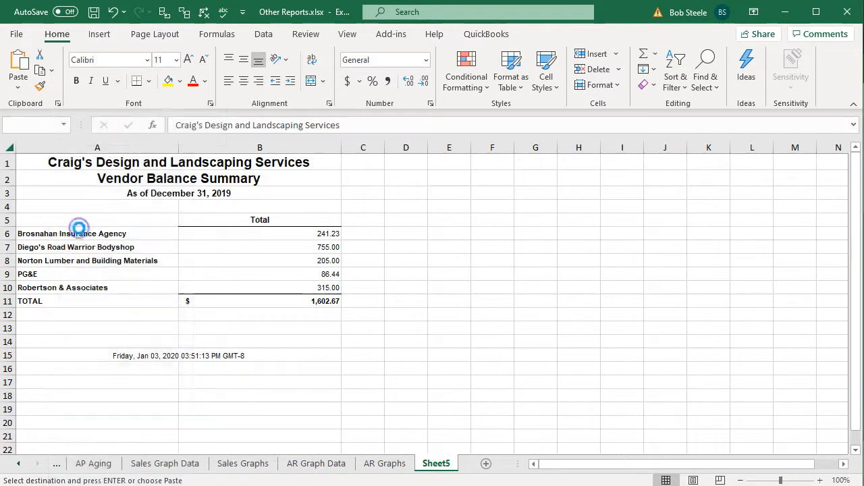
pyautogui.click(103, 372)
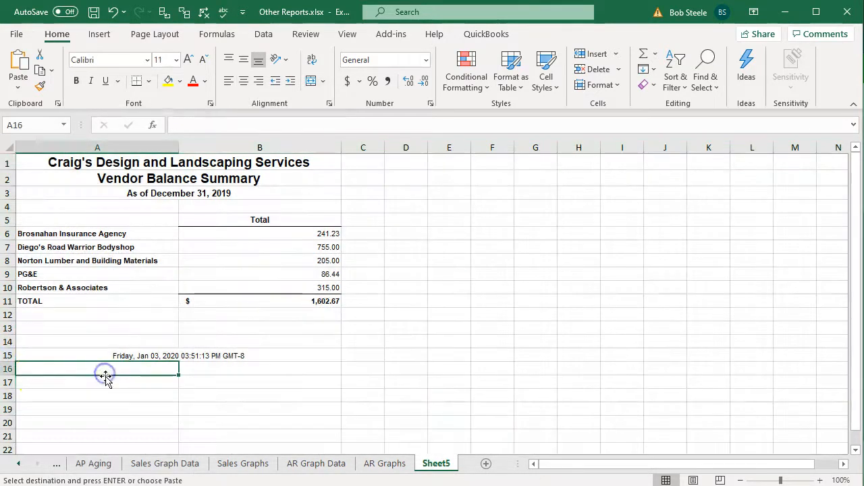
# Zoom the new sheet to 130% and delete the report heading rows 1 to 5
pyautogui.click(380, 423)
pyautogui.click(819, 480)
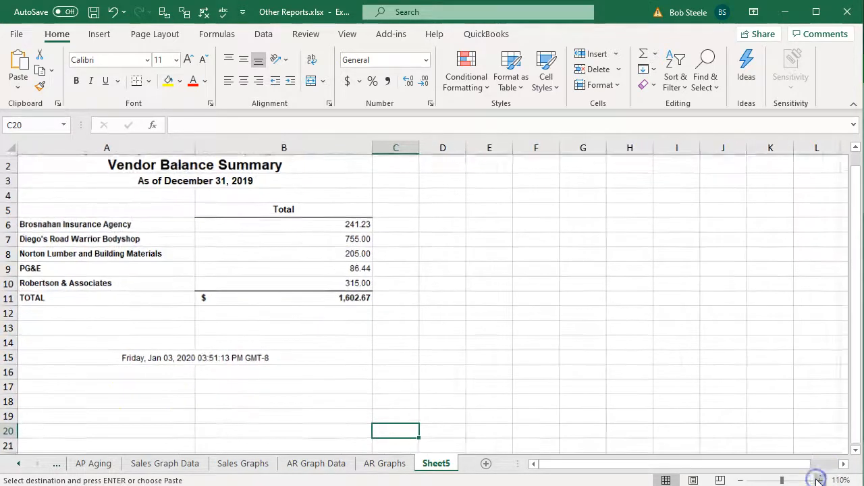
pyautogui.click(819, 480)
pyautogui.click(819, 480)
pyautogui.click(239, 380)
pyautogui.scroll(2, 83, 309)
pyautogui.moveTo(11, 169); pyautogui.dragTo(12, 239)
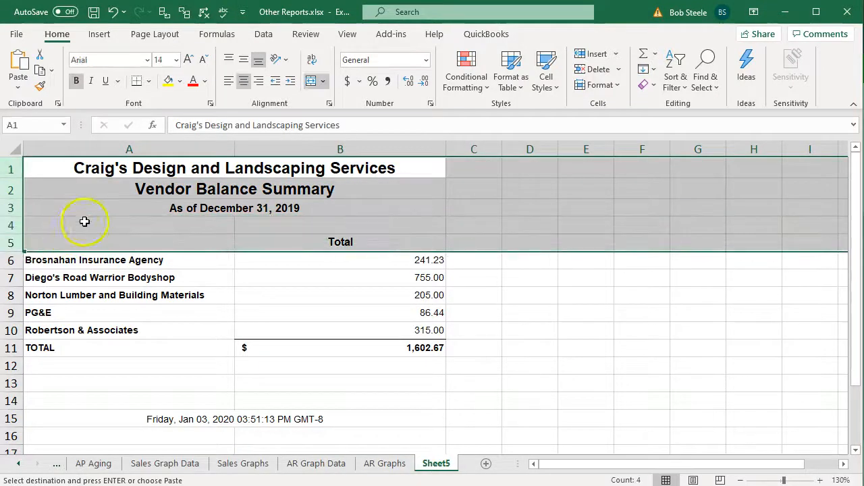
pyautogui.rightClick(86, 223)
pyautogui.click(135, 350)
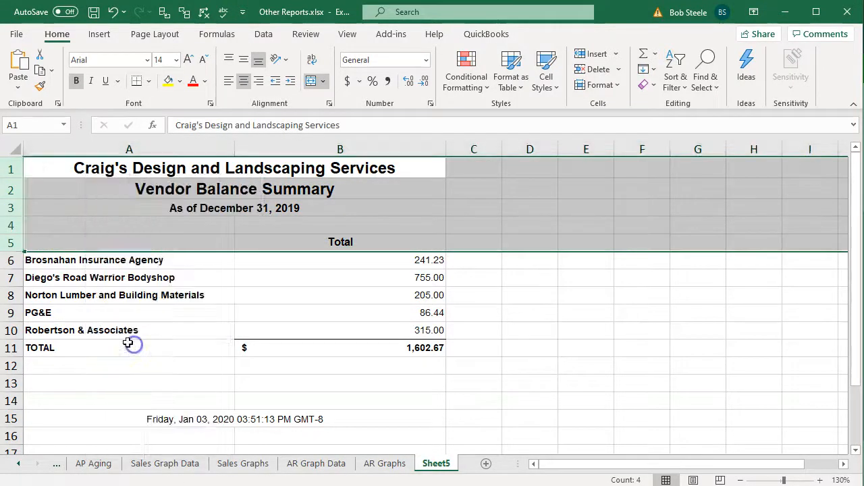
# Delete row 10, which holds the report's date and time stamp
pyautogui.click(12, 324)
pyautogui.rightClick(78, 325)
pyautogui.click(101, 238)
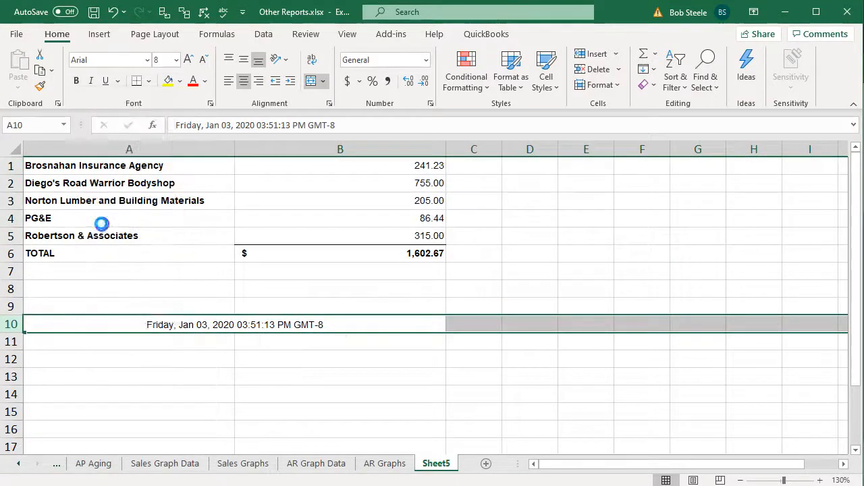
# Enter 1602.67 in B10 as a check figure for the vendor balances
pyautogui.click(345, 327)
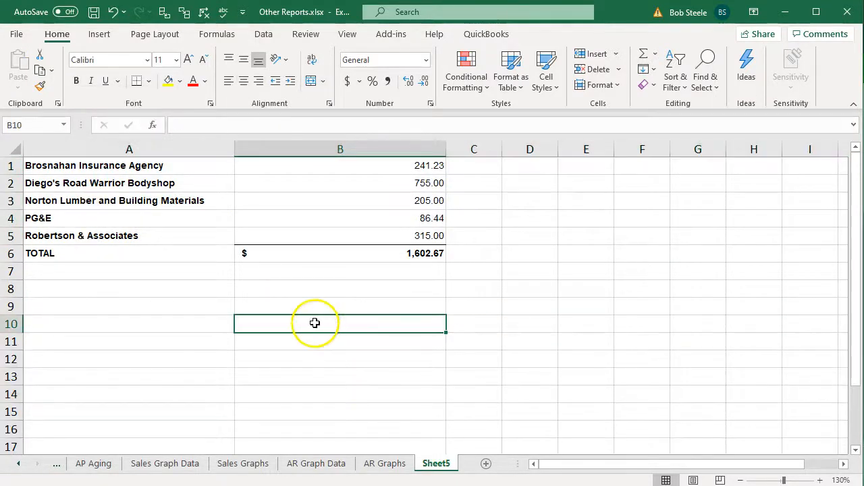
pyautogui.write('1602.67')
pyautogui.press('Return')
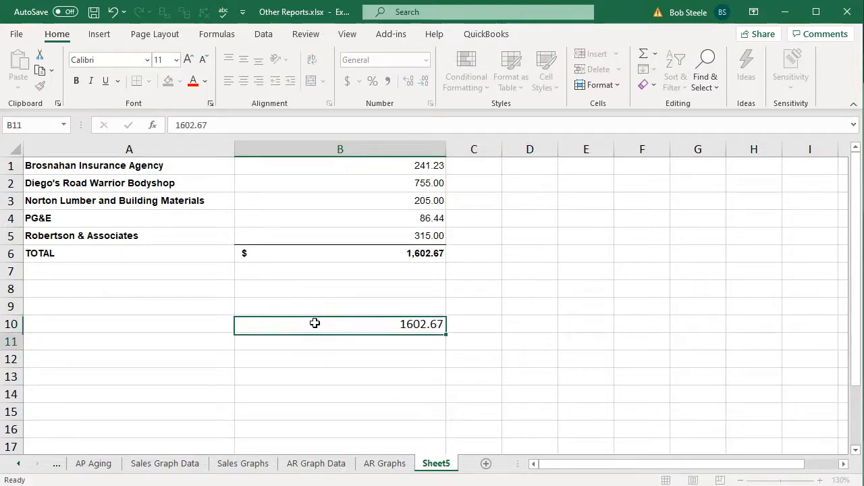
# Delete the TOTAL row below the vendor balances
pyautogui.click(14, 253)
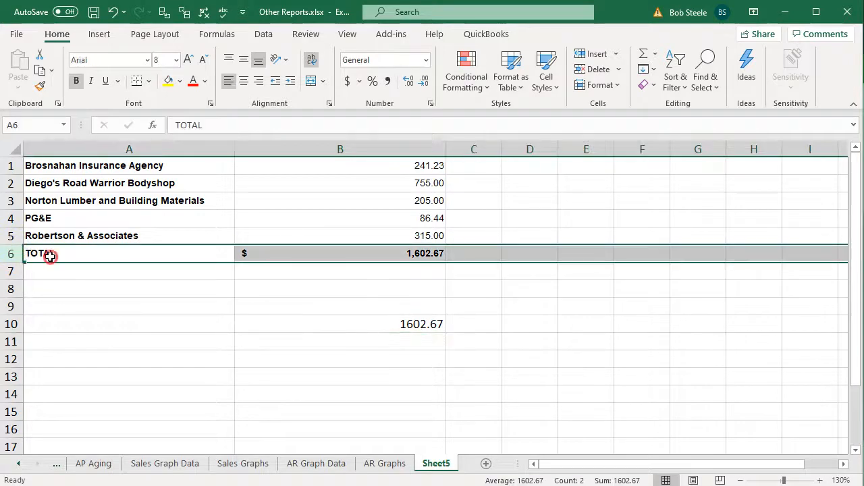
pyautogui.rightClick(49, 256)
pyautogui.click(97, 386)
pyautogui.click(378, 169)
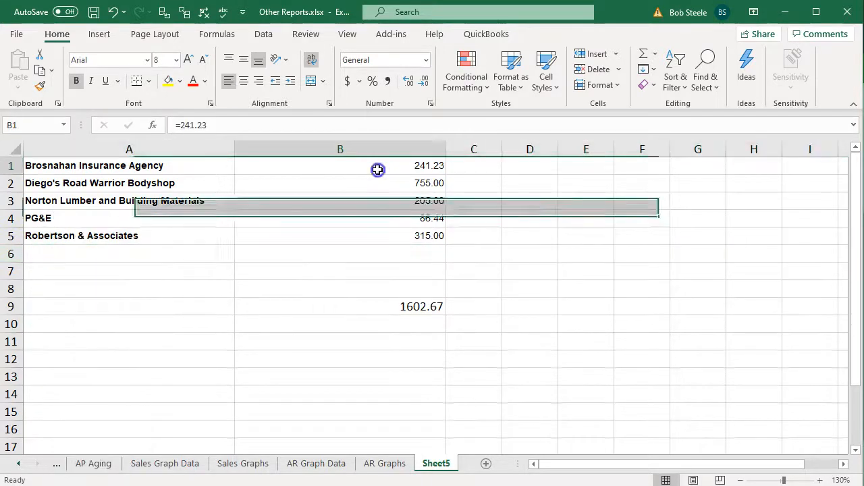
pyautogui.press('Return')
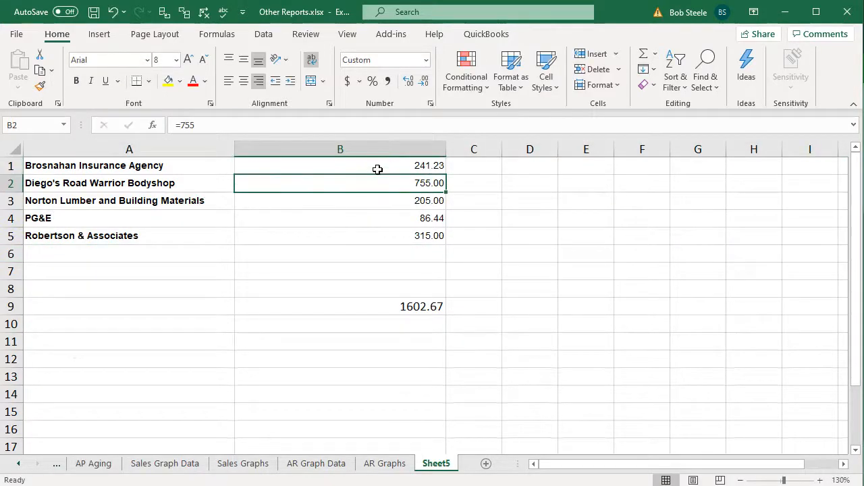
pyautogui.doubleClick(365, 201)
pyautogui.press('Return')
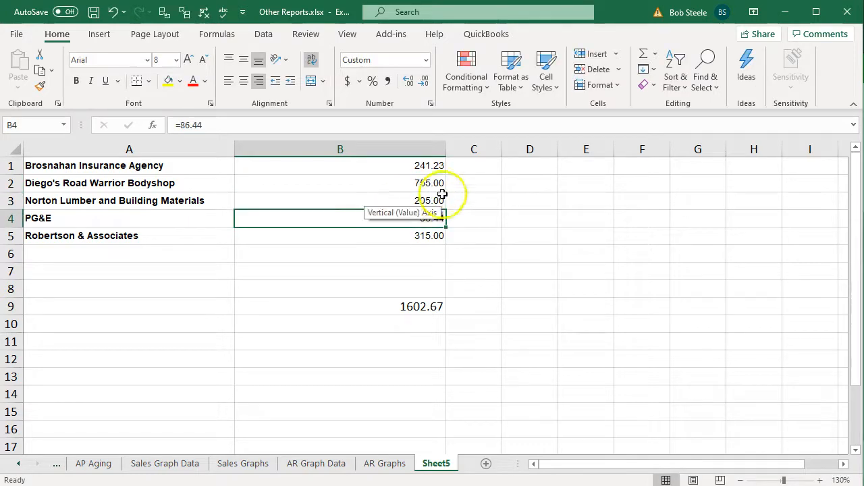
# Autofit column B to the vendor balances and narrow column A to just fit the longest vendor name
pyautogui.doubleClick(442, 150)
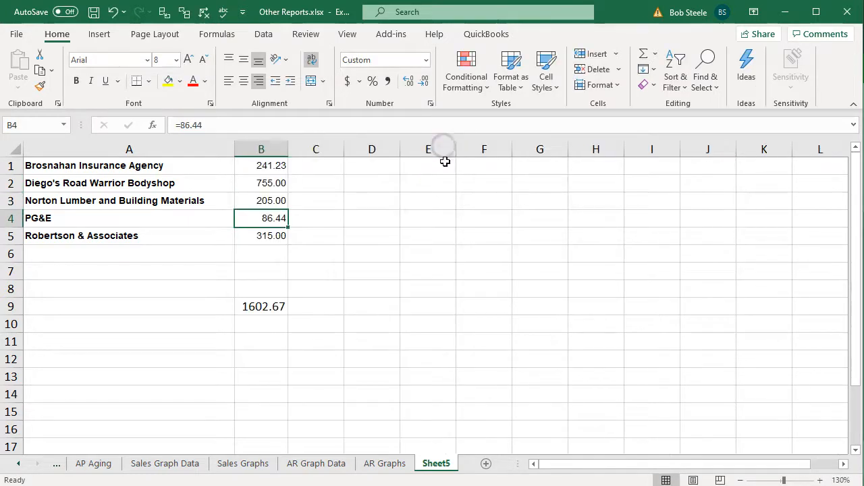
pyautogui.moveTo(234, 150); pyautogui.dragTo(214, 145)
pyautogui.click(160, 290)
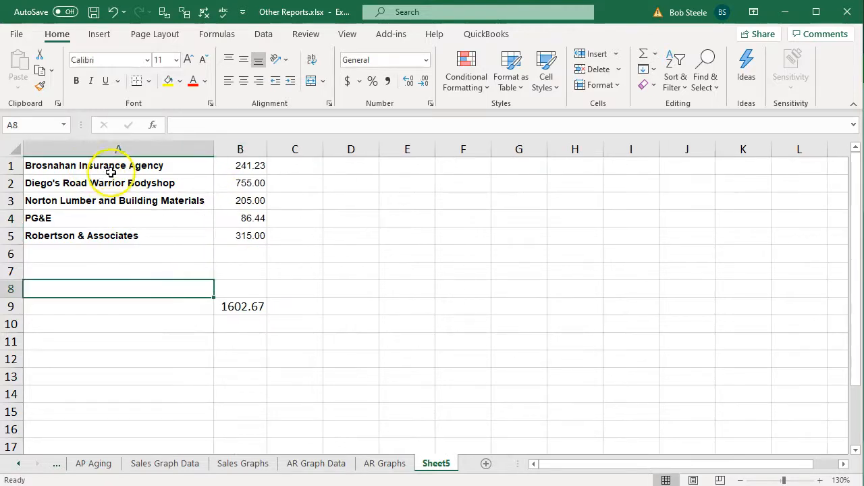
# Convert the vendor names and balances in A1:B5 into a table without existing headers
pyautogui.moveTo(98, 167); pyautogui.dragTo(225, 228)
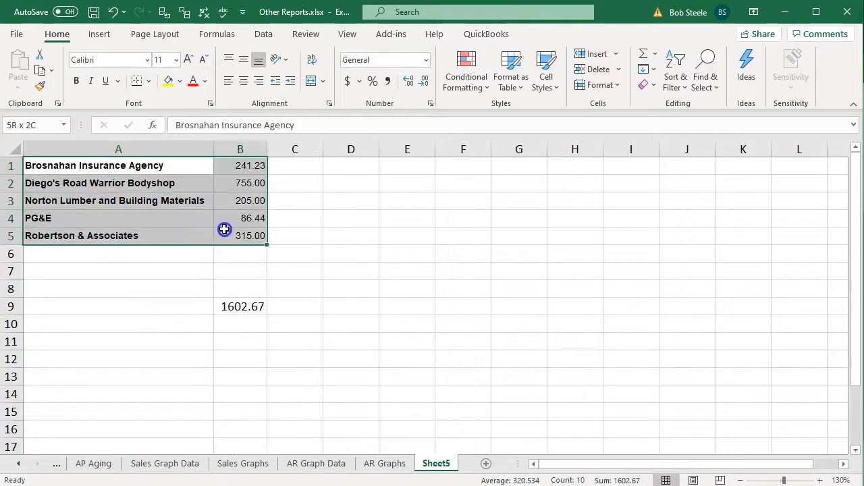
pyautogui.click(102, 40)
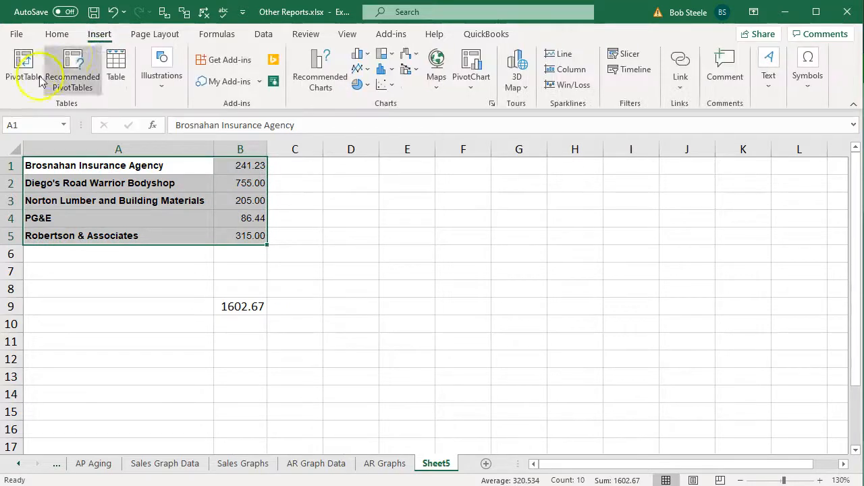
pyautogui.click(119, 65)
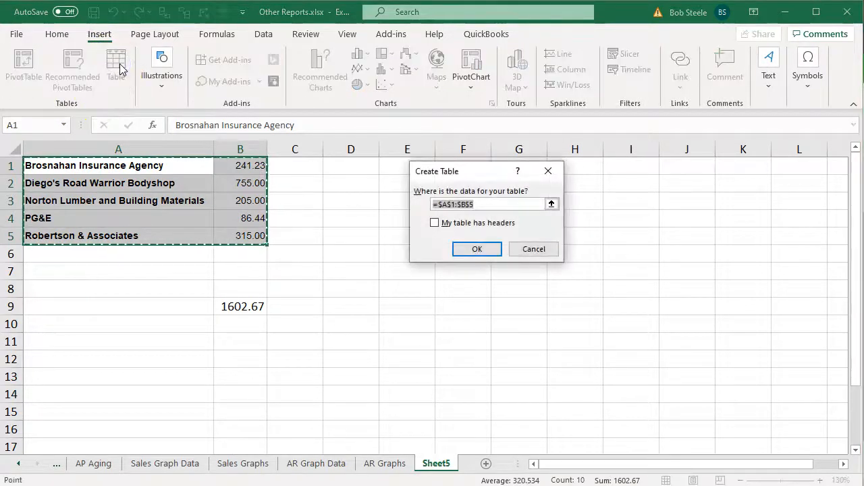
pyautogui.click(476, 249)
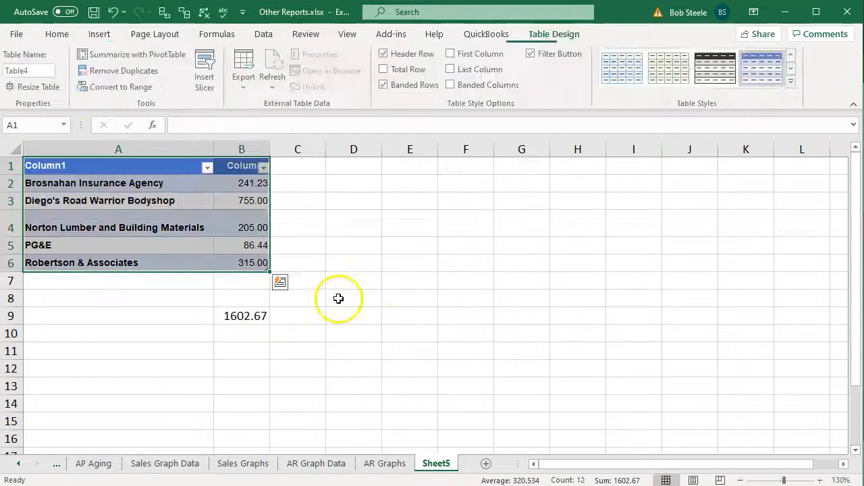
# Sort the vendor table by its balance column from largest to smallest
pyautogui.click(185, 333)
pyautogui.click(261, 166)
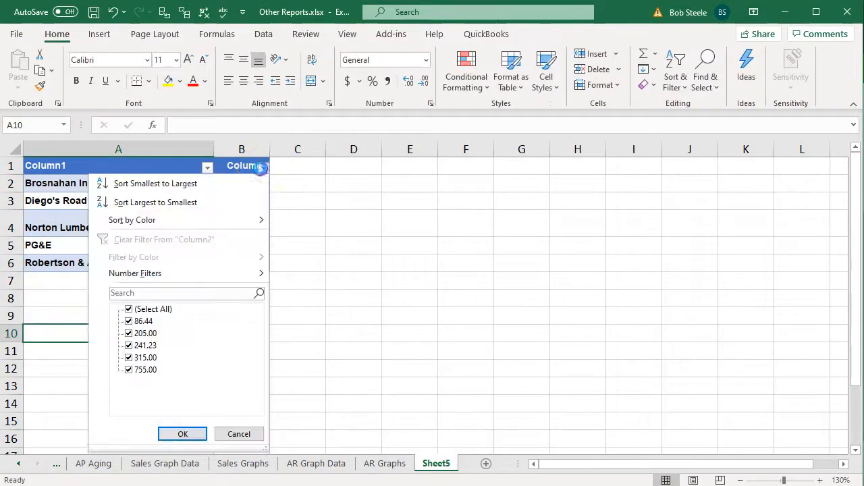
pyautogui.click(237, 202)
pyautogui.click(332, 303)
# Insert a 2-D pie chart of the vendor balances in A2:B6 and place it beside the table
pyautogui.moveTo(117, 191); pyautogui.dragTo(228, 261)
pyautogui.click(103, 33)
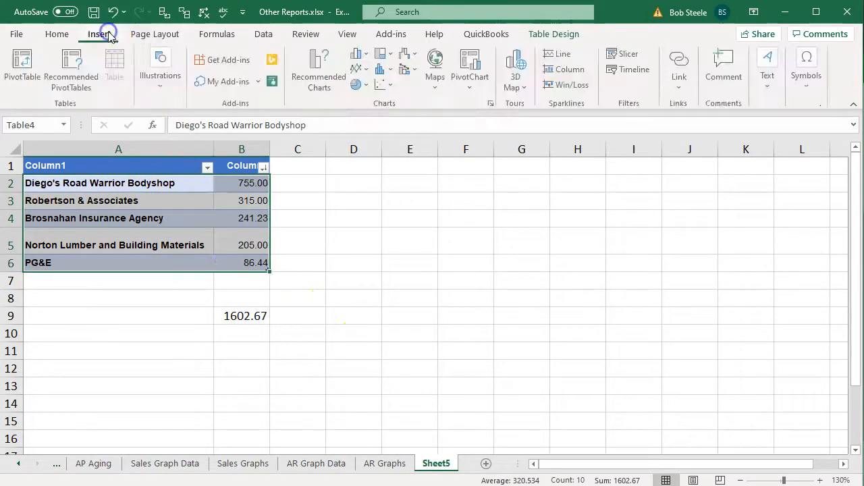
pyautogui.click(357, 85)
pyautogui.click(376, 129)
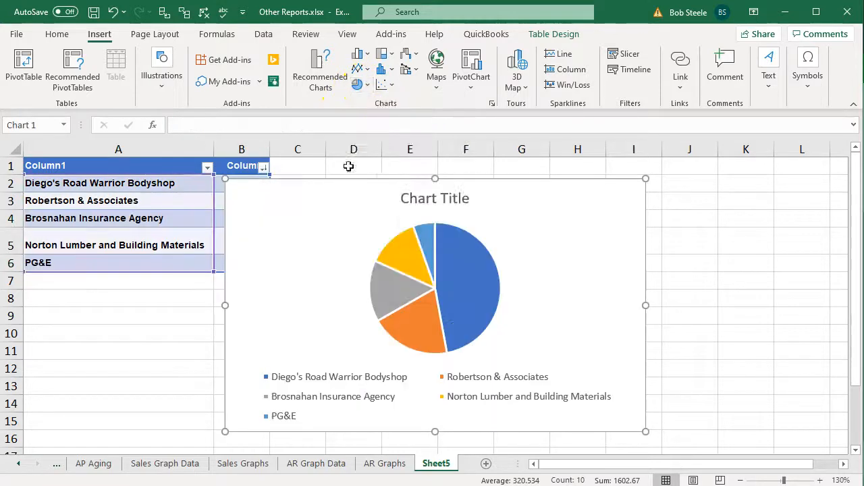
pyautogui.moveTo(303, 222); pyautogui.dragTo(349, 205)
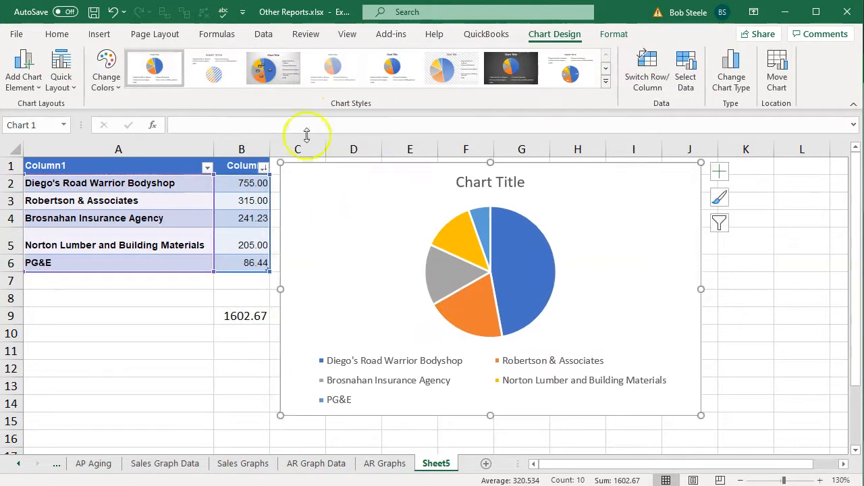
# Apply the gray gradient style with percentage labels to the pie chart and shrink it to about columns C to I, rows 1 to 10
pyautogui.click(265, 68)
pyautogui.moveTo(700, 413); pyautogui.dragTo(620, 336)
pyautogui.moveTo(324, 188); pyautogui.dragTo(330, 187)
# Delete the placeholder title of the pie chart
pyautogui.click(92, 293)
pyautogui.moveTo(81, 184); pyautogui.dragTo(267, 262)
pyautogui.click(457, 191)
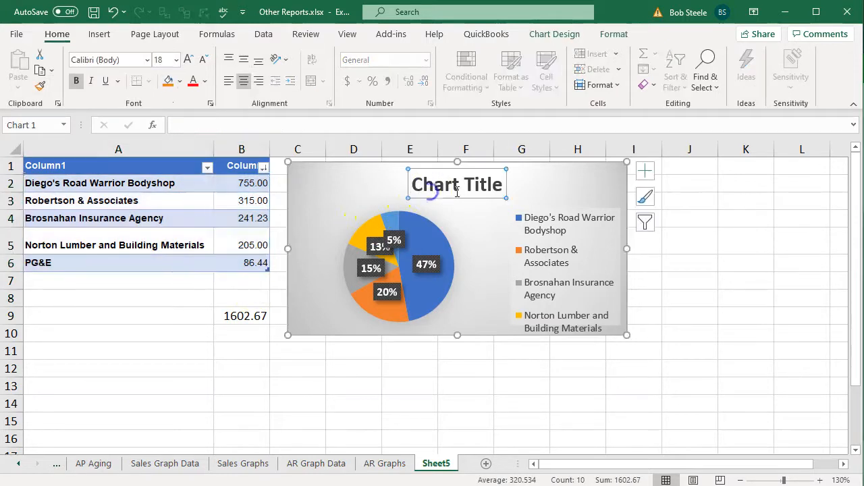
pyautogui.press('Delete')
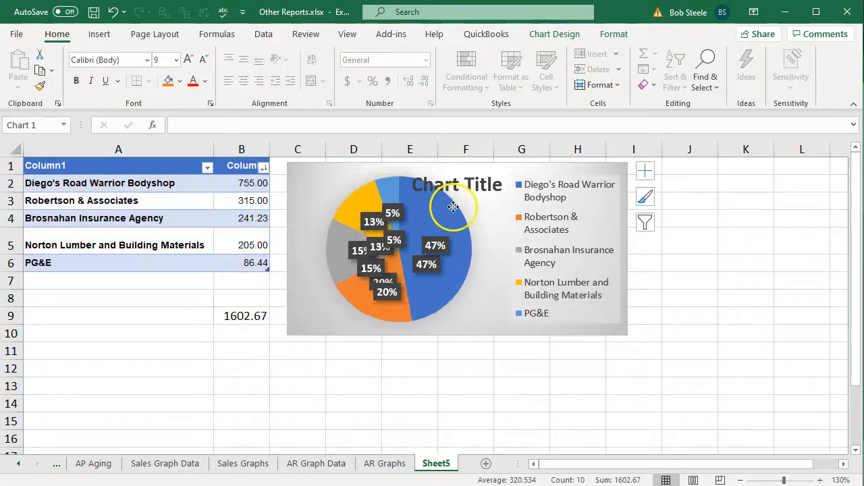
pyautogui.click(376, 371)
# Insert a 3-D Stacked Column chart of the vendor balances in A2:B6
pyautogui.moveTo(181, 188); pyautogui.dragTo(240, 263)
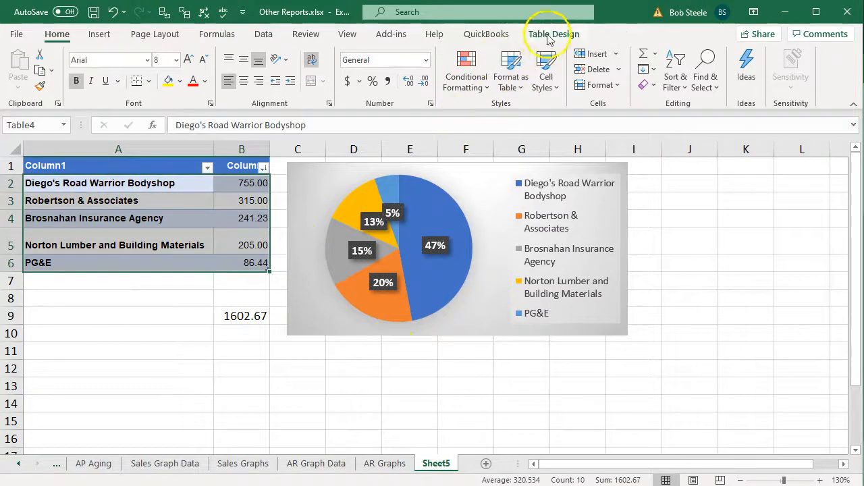
pyautogui.click(99, 34)
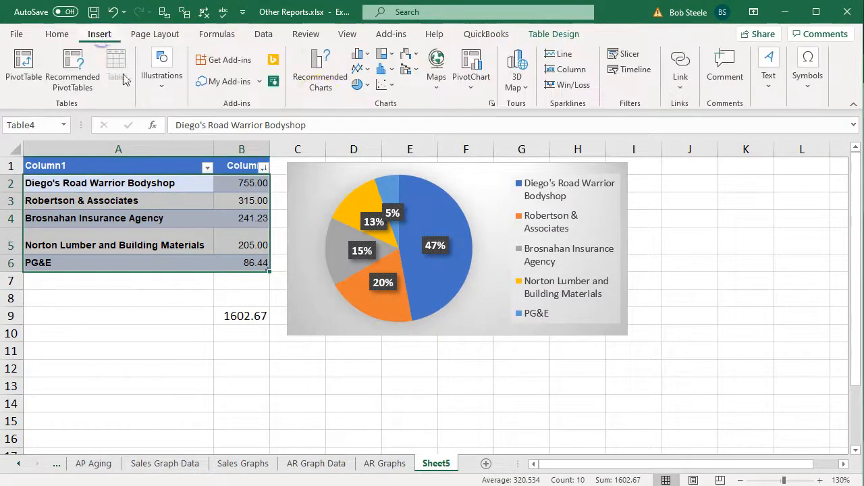
pyautogui.click(358, 54)
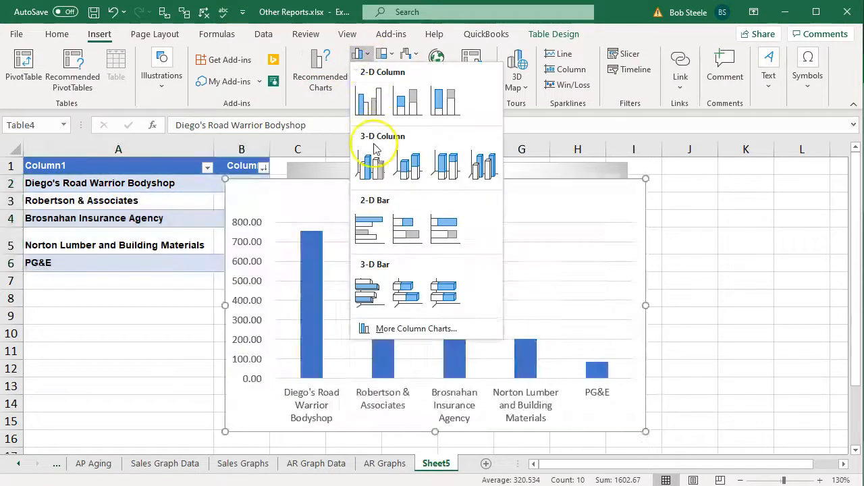
pyautogui.click(405, 172)
# Move the column chart directly below the pie chart, lined up with its left edge
pyautogui.scroll(-1, 176, 290)
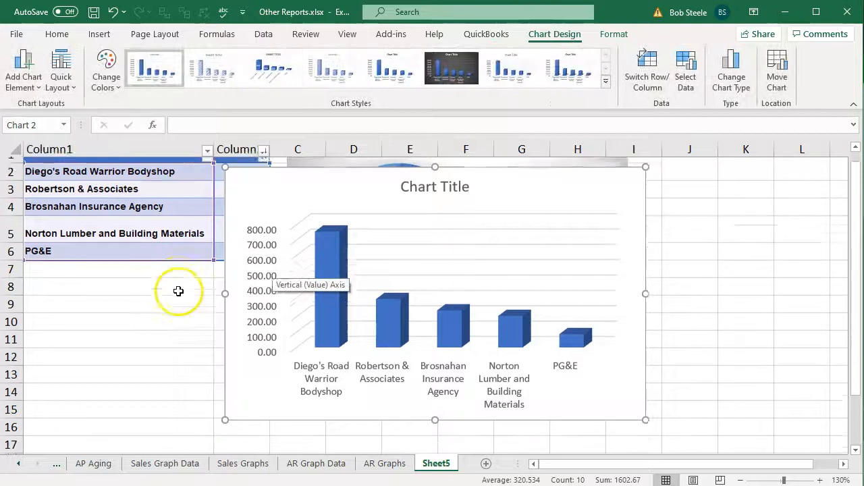
pyautogui.scroll(-2, 192, 293)
pyautogui.scroll(3, 191, 292)
pyautogui.moveTo(250, 221); pyautogui.dragTo(280, 348)
pyautogui.scroll(-3, 168, 245)
pyautogui.scroll(1, 266, 234)
pyautogui.moveTo(266, 234); pyautogui.dragTo(322, 246)
# Shrink the column chart to roughly the pie chart's width and delete its placeholder title
pyautogui.scroll(-2, 635, 432)
pyautogui.moveTo(710, 375); pyautogui.dragTo(641, 342)
pyautogui.scroll(3, 497, 280)
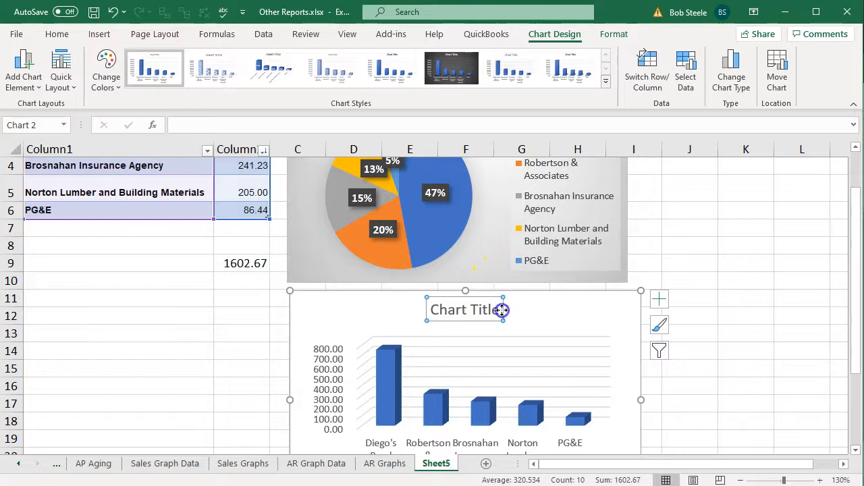
pyautogui.press('Delete')
pyautogui.click(199, 351)
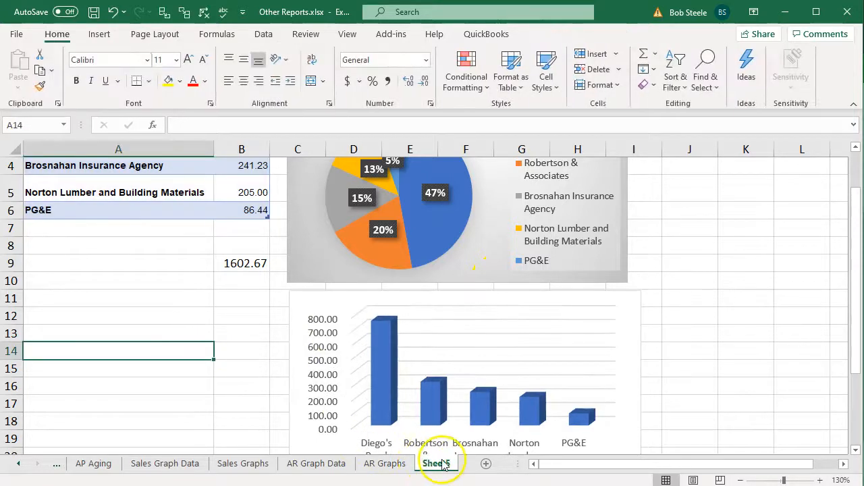
# Rename Sheet5 as AP Grapah Data
pyautogui.doubleClick(439, 463)
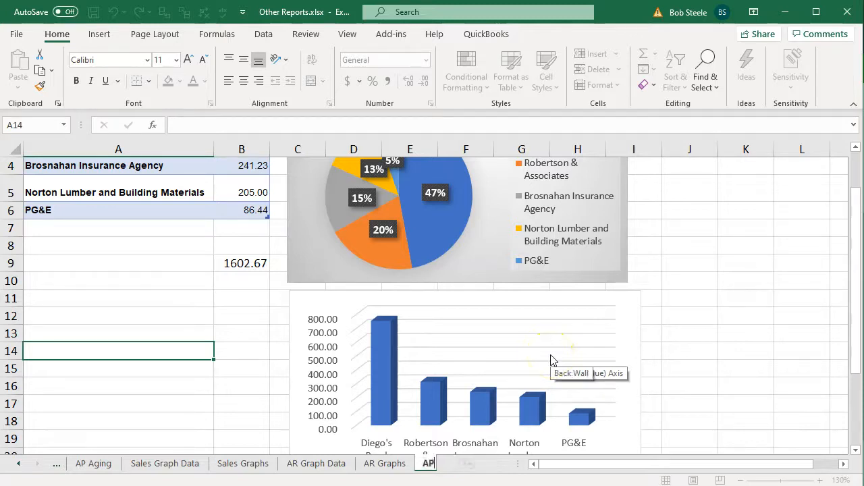
pyautogui.write('AP Grapah Data')
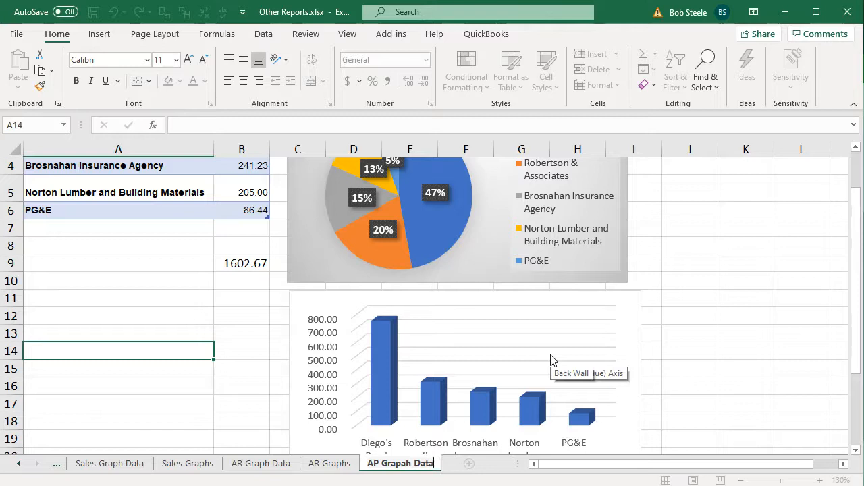
pyautogui.click(227, 372)
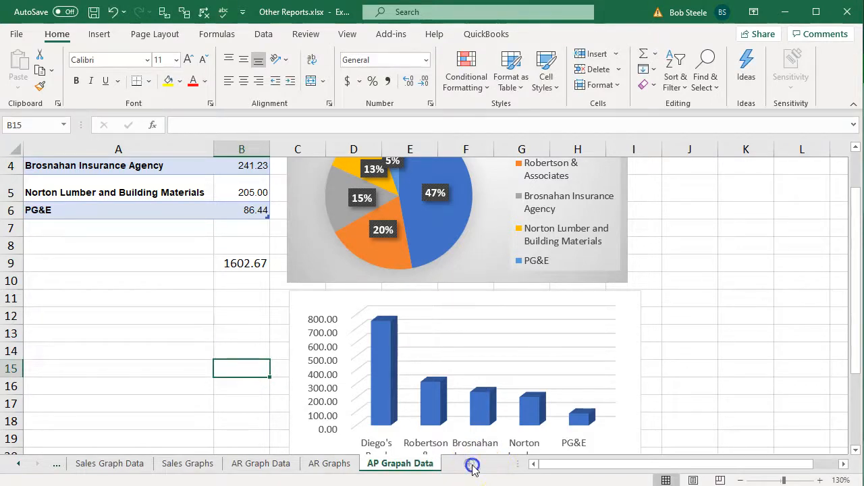
# Add a new worksheet after AP Grapah Data and name it AP Graphs
pyautogui.click(472, 465)
pyautogui.click(450, 466)
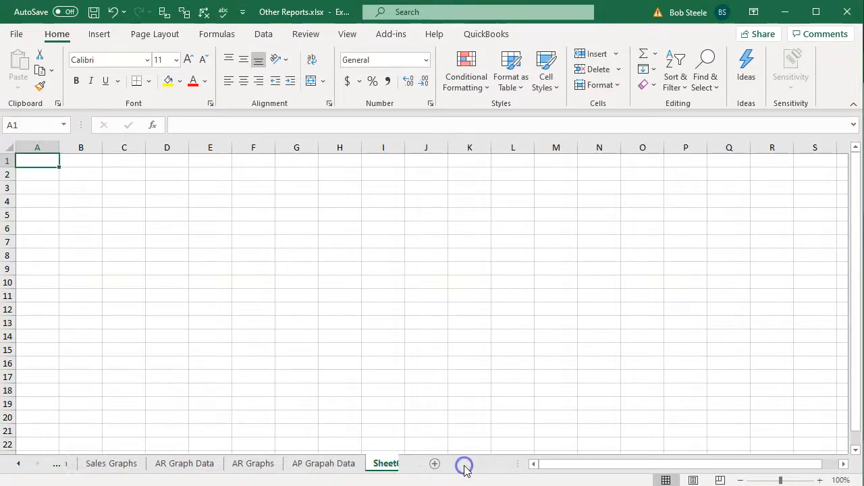
pyautogui.doubleClick(378, 464)
pyautogui.write('AP Graph')
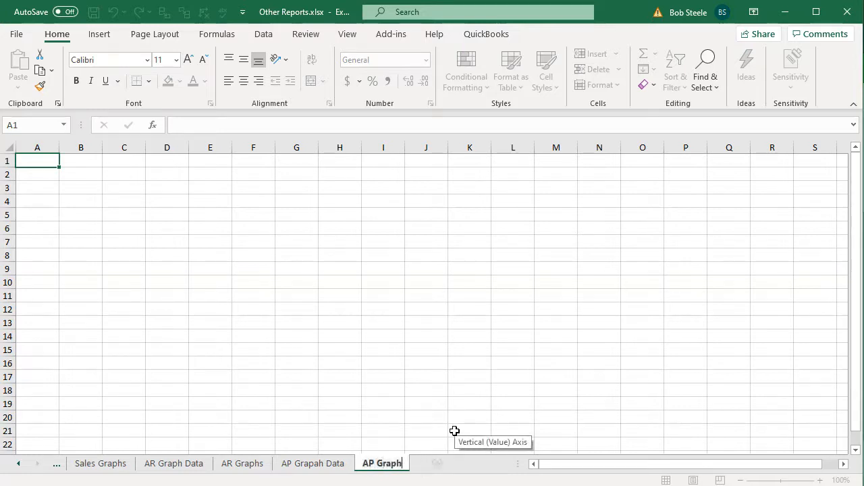
pyautogui.write('s')
pyautogui.click(454, 431)
# Copy both the pie and column charts from AP Grapah Data to cell A1 of AP Graphs
pyautogui.click(313, 463)
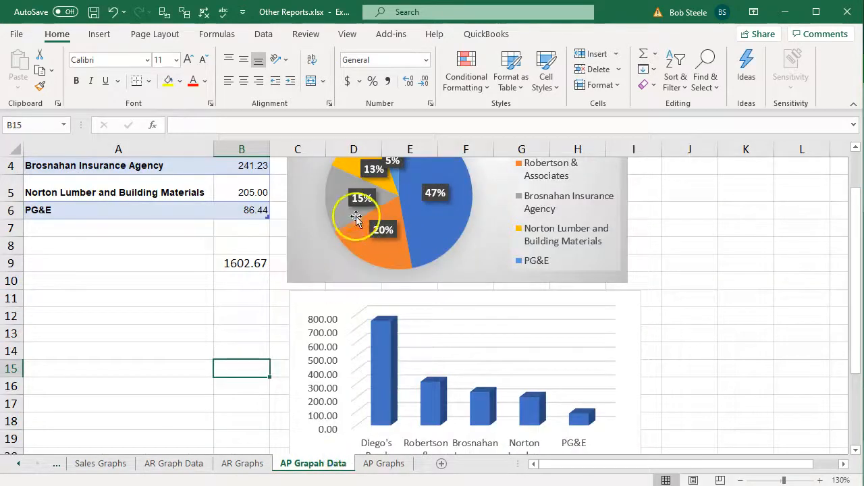
pyautogui.click(312, 271)
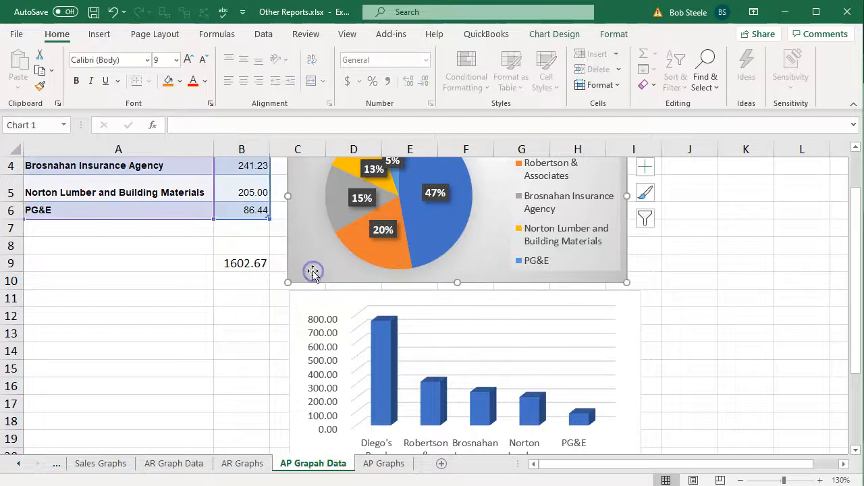
pyautogui.keyDown('ctrl'); pyautogui.click(298, 304); pyautogui.keyUp('ctrl')
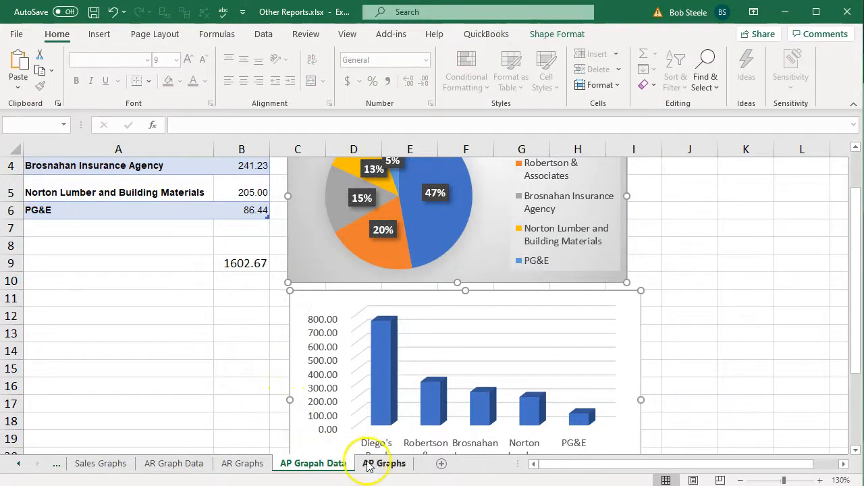
pyautogui.click(387, 464)
pyautogui.click(42, 163)
pyautogui.hotkey('ctrl', 'v')
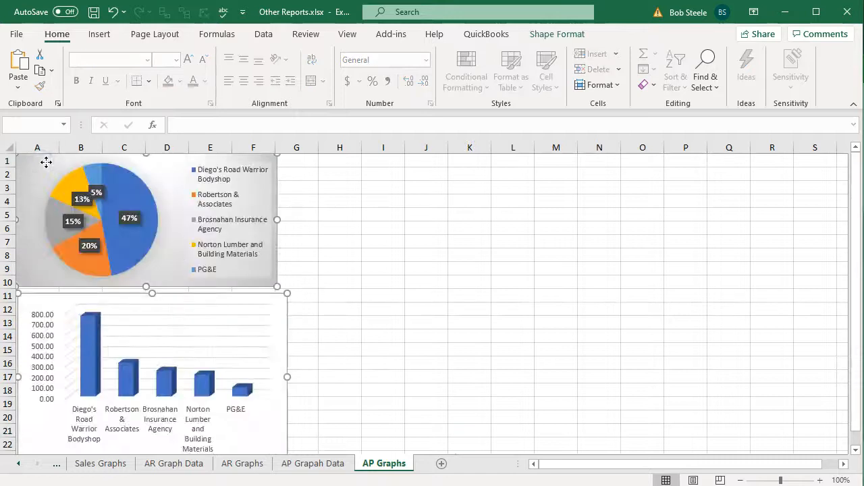
# Display the page breaks on AP Graphs and space the charts apart, with the pie at row 1 and the columns starting around row 18
pyautogui.click(692, 480)
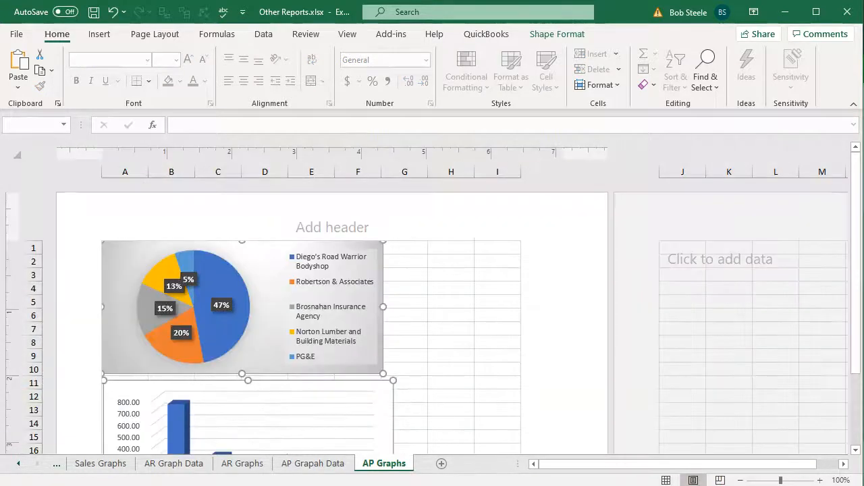
pyautogui.click(667, 480)
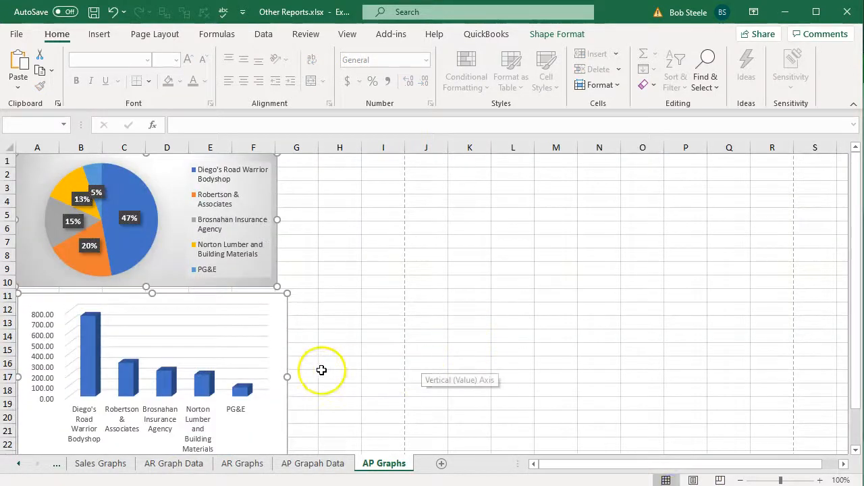
pyautogui.scroll(-3, 320, 368)
pyautogui.moveTo(282, 337); pyautogui.dragTo(283, 437)
pyautogui.scroll(3, 372, 369)
pyautogui.click(370, 361)
pyautogui.moveTo(174, 257); pyautogui.dragTo(165, 161)
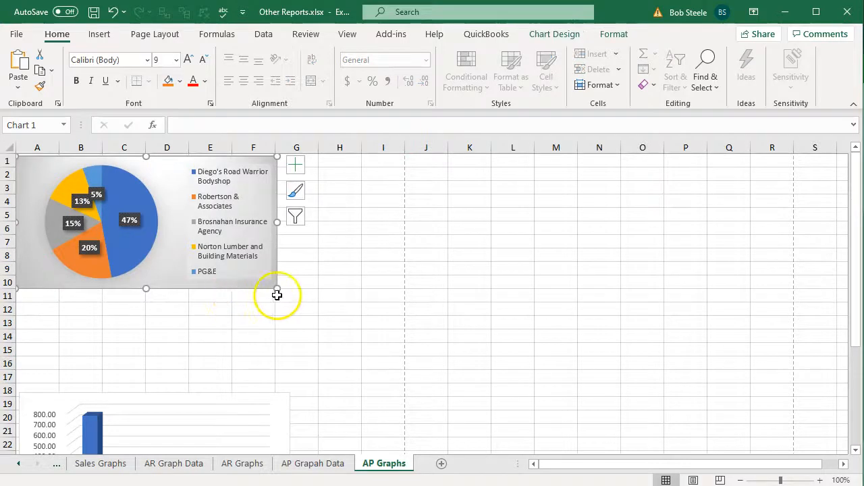
# Enlarge the pie chart to about cell I16 and the column chart to about I36, keeping both within the first page's width
pyautogui.moveTo(277, 290); pyautogui.dragTo(382, 370)
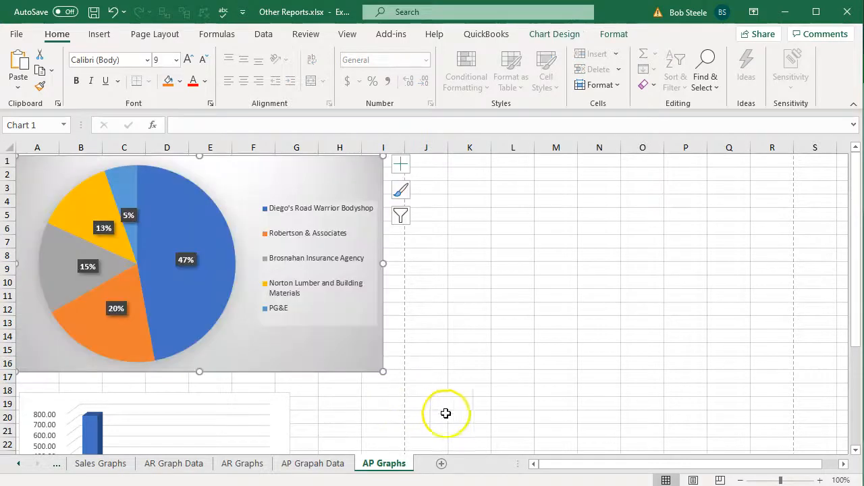
pyautogui.scroll(-3, 382, 383)
pyautogui.scroll(-3, 382, 382)
pyautogui.click(283, 307)
pyautogui.moveTo(288, 320); pyautogui.dragTo(386, 398)
pyautogui.click(570, 359)
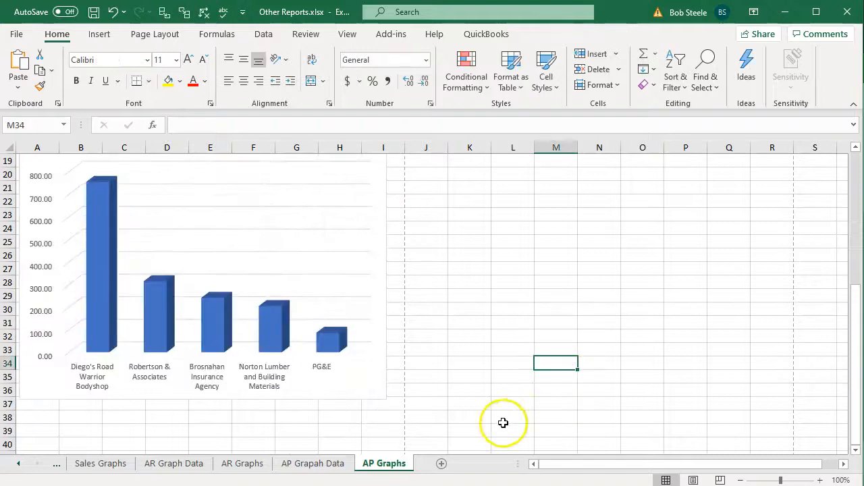
# Hide the AP Grapah Data worksheet and view the charts at the start of AP Graphs
pyautogui.click(317, 463)
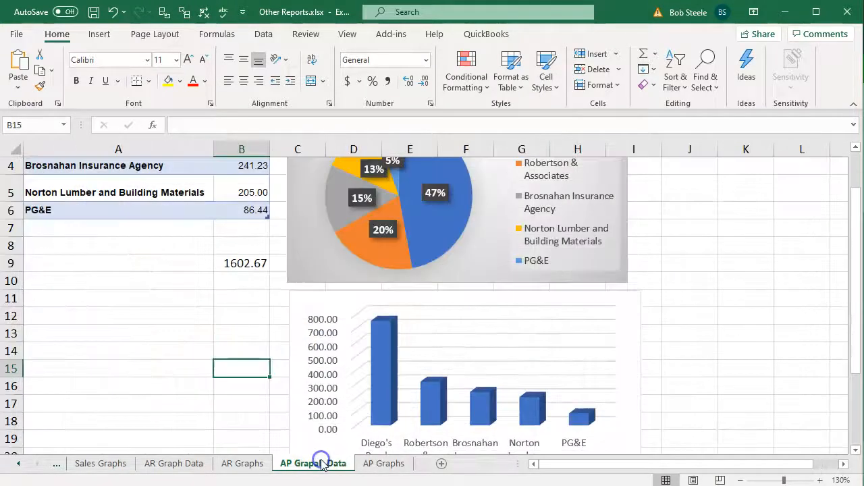
pyautogui.rightClick(322, 465)
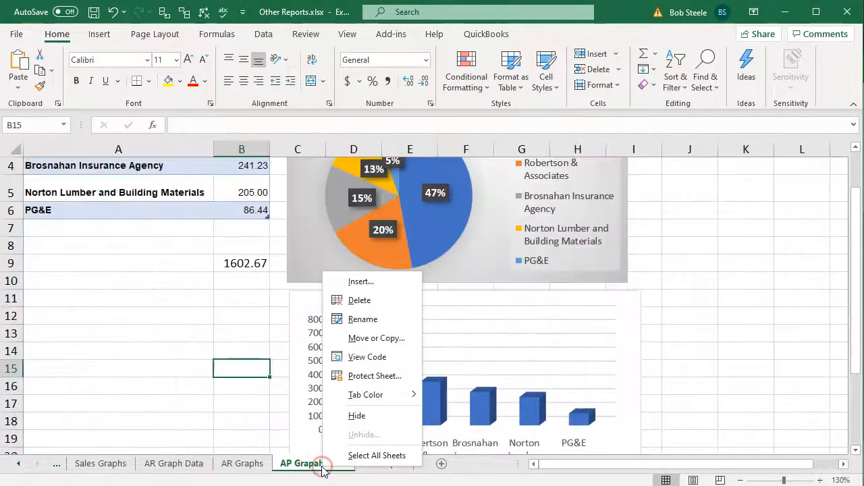
pyautogui.click(339, 413)
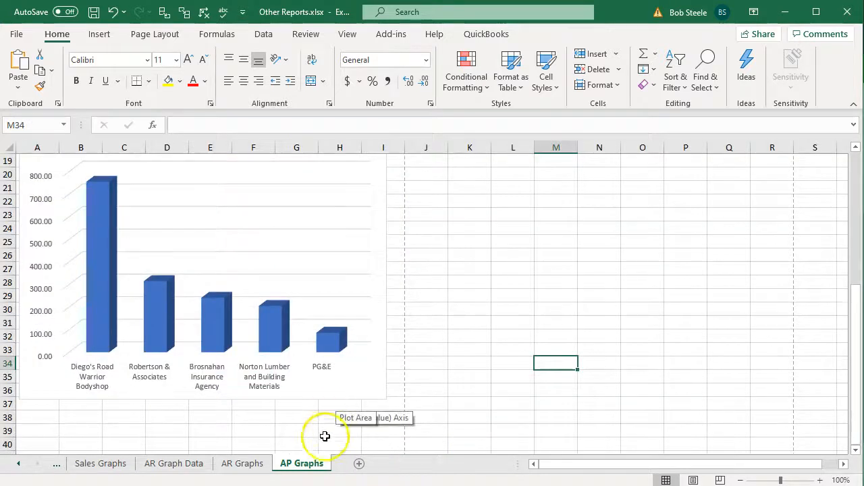
pyautogui.scroll(5, 280, 414)
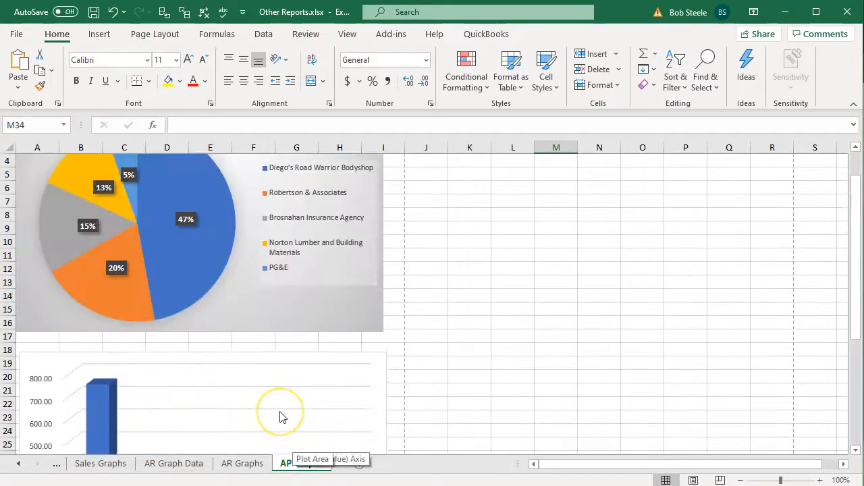
pyautogui.scroll(1, 282, 417)
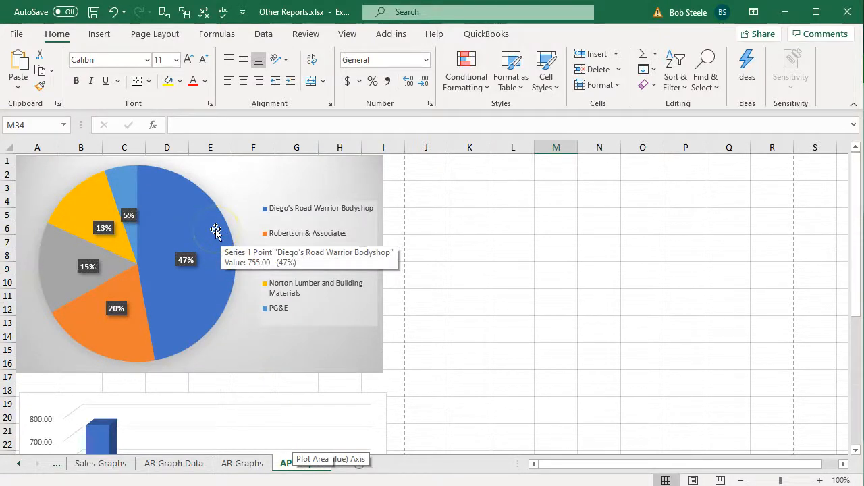
# Unhide the AP Grapah Data worksheet, then return to AP Graphs and select cell K15
pyautogui.keyDown('ctrl'); pyautogui.click(254, 463); pyautogui.keyUp('ctrl')
pyautogui.rightClick(253, 468)
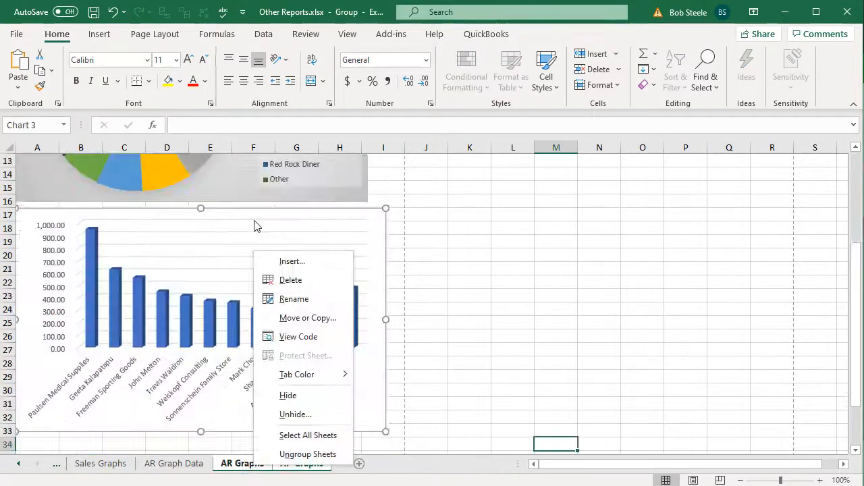
pyautogui.click(268, 419)
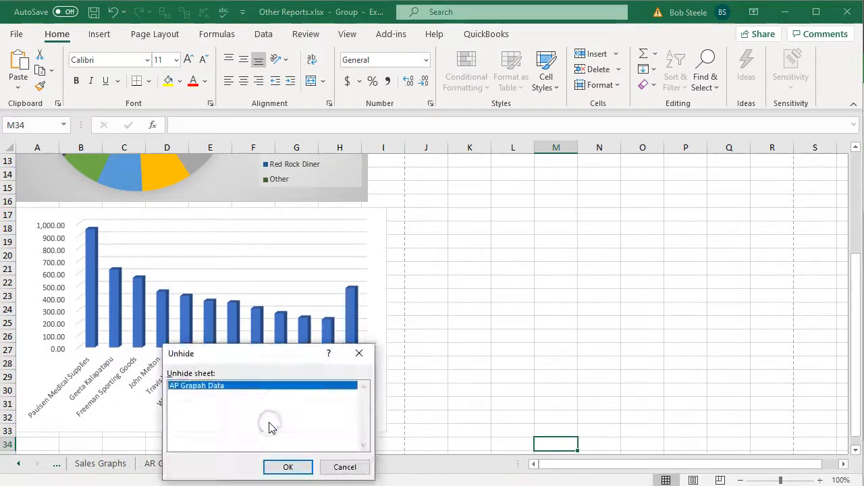
pyautogui.click(288, 467)
pyautogui.click(361, 466)
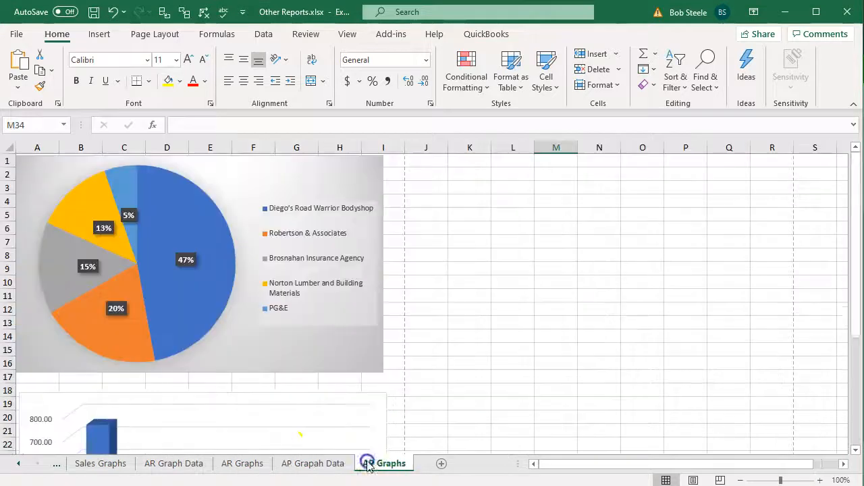
pyautogui.click(381, 395)
pyautogui.click(479, 351)
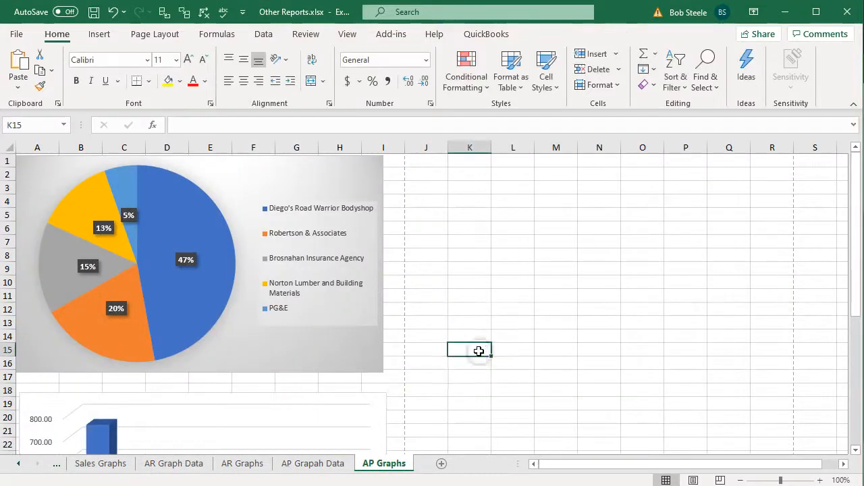